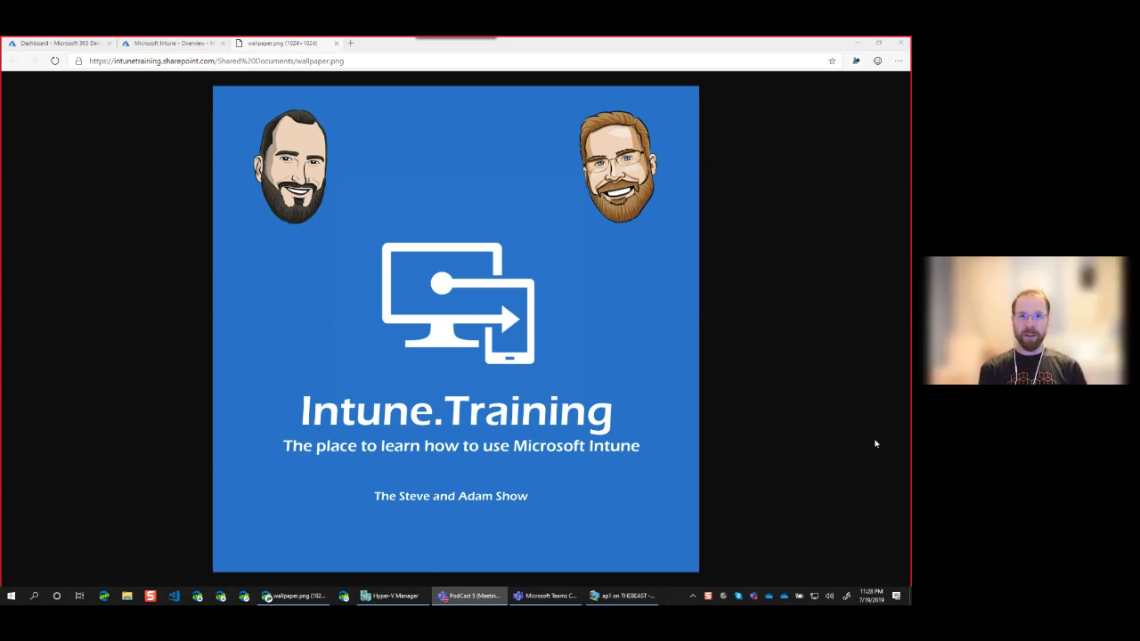
Step: Load the device management portal at devicemanagement.microsoft.com and dismiss the recommendation survey
left_click(80, 43)
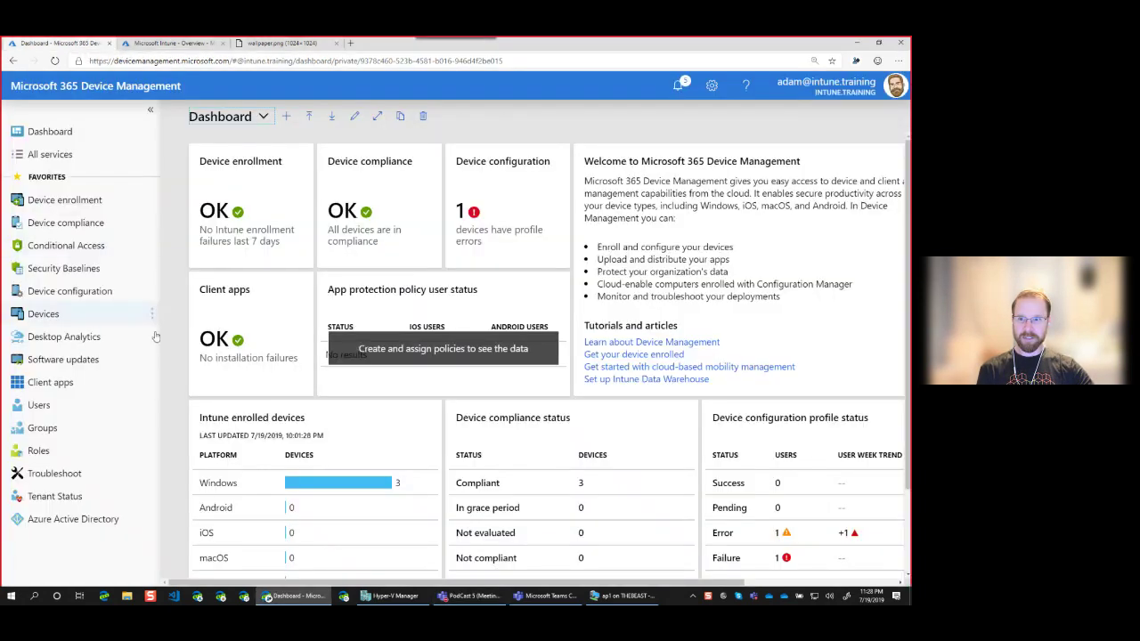
left_click(112, 362)
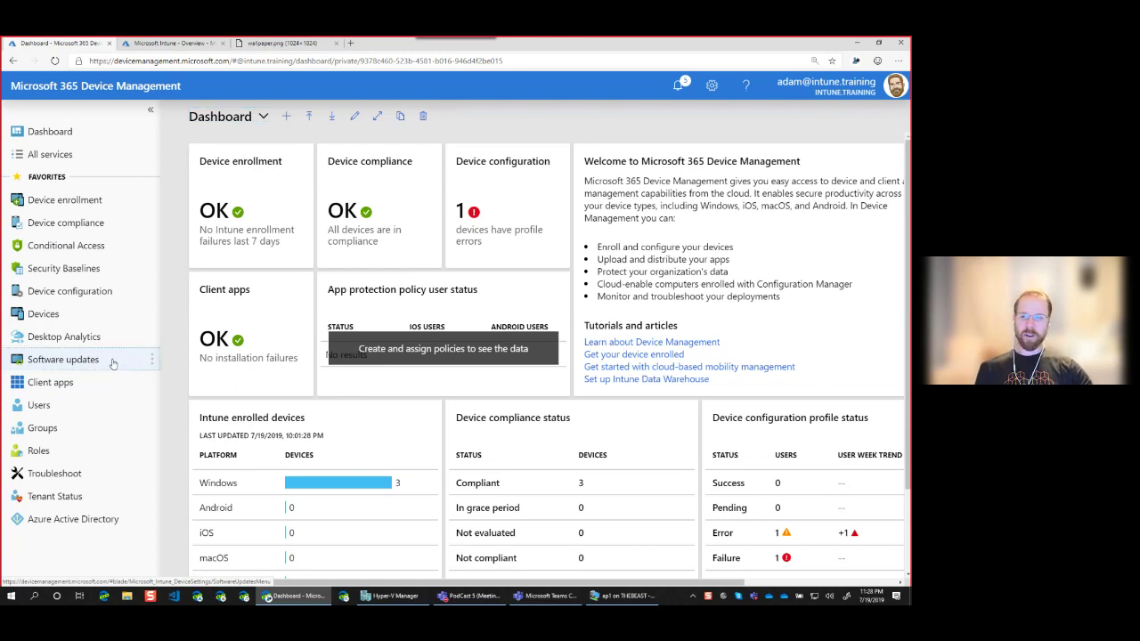
left_click(204, 62)
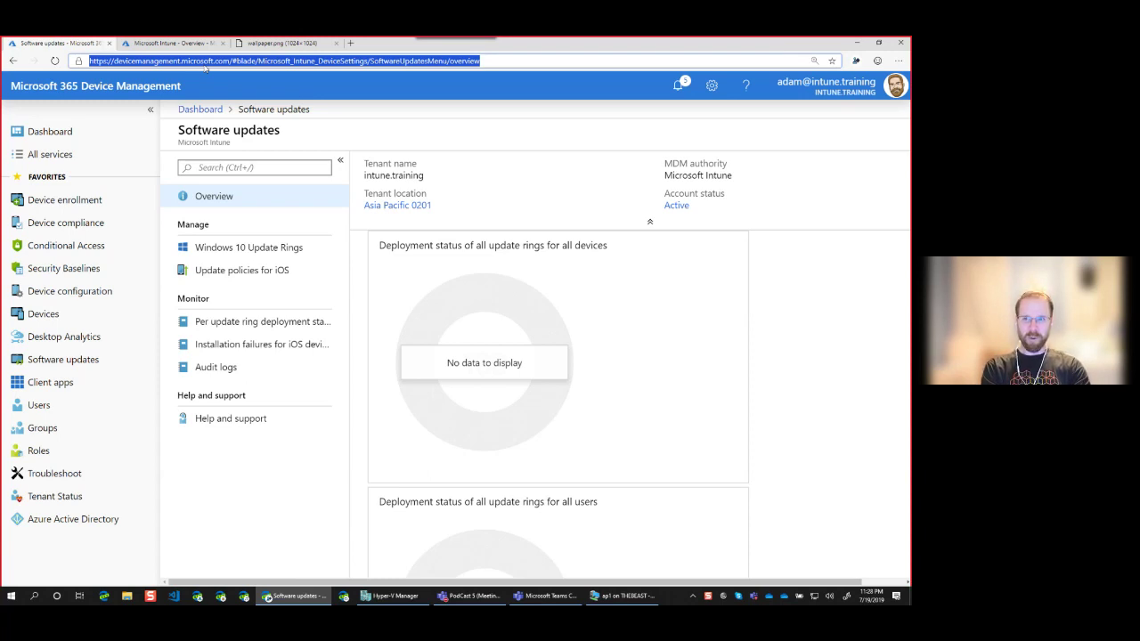
type("devicemanagement.microsoft.com")
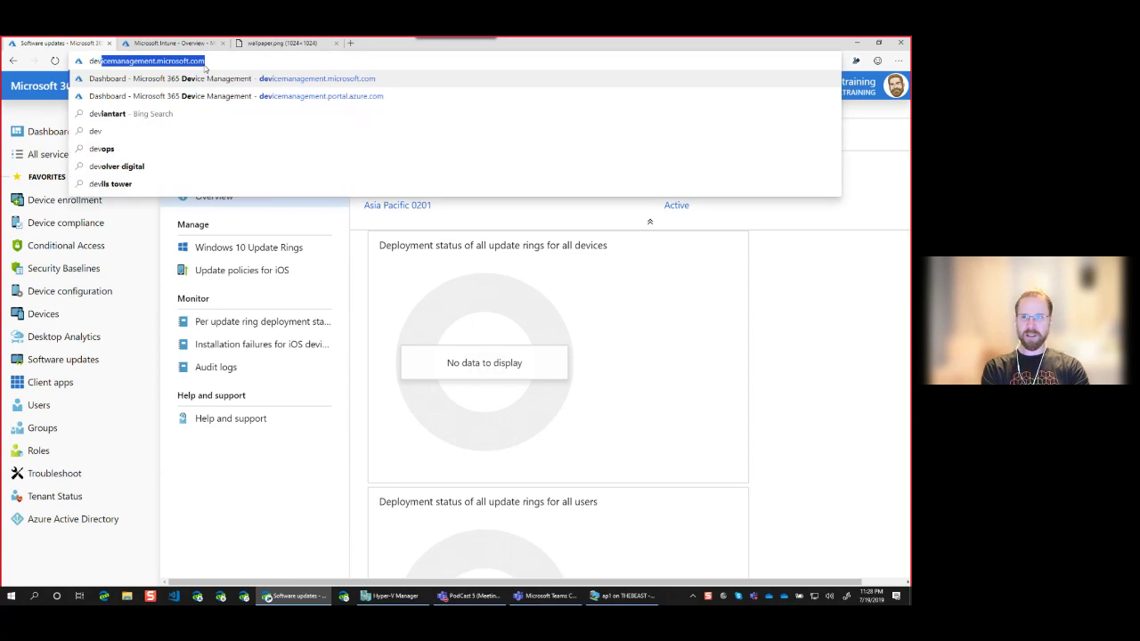
key("Return")
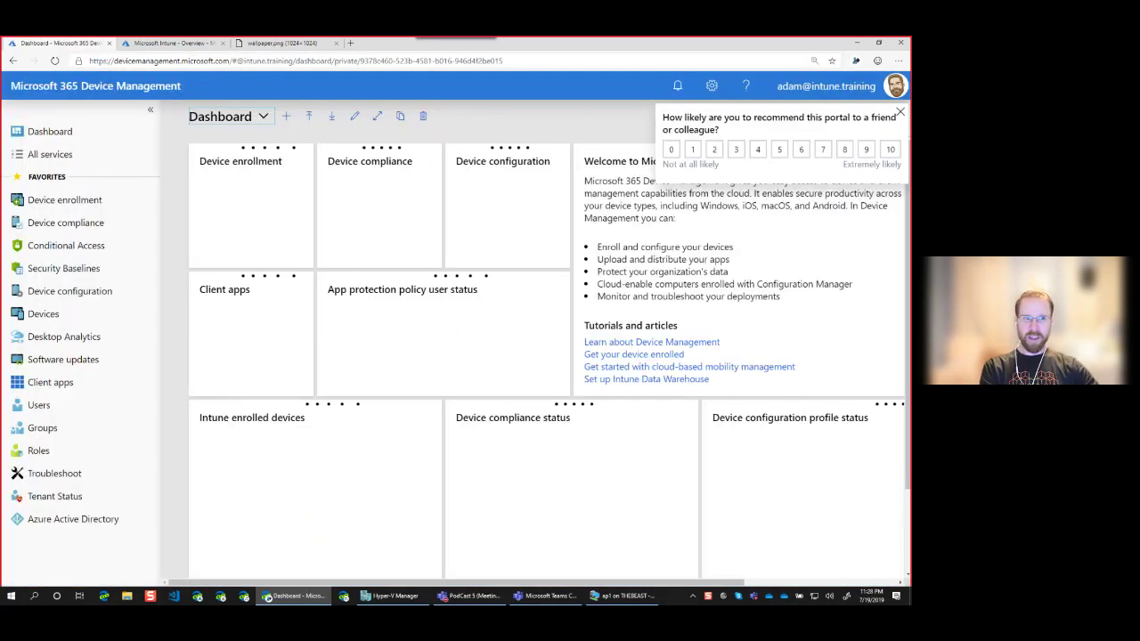
left_click(900, 112)
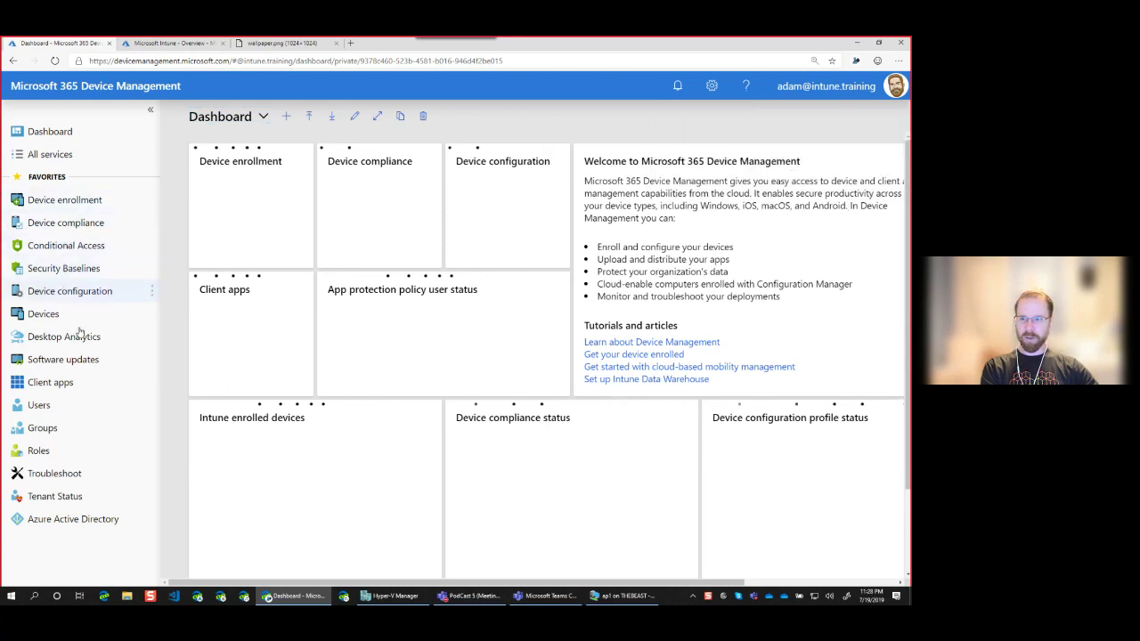
Step: Start creating a new Windows 10 update ring under Software updates
left_click(77, 366)
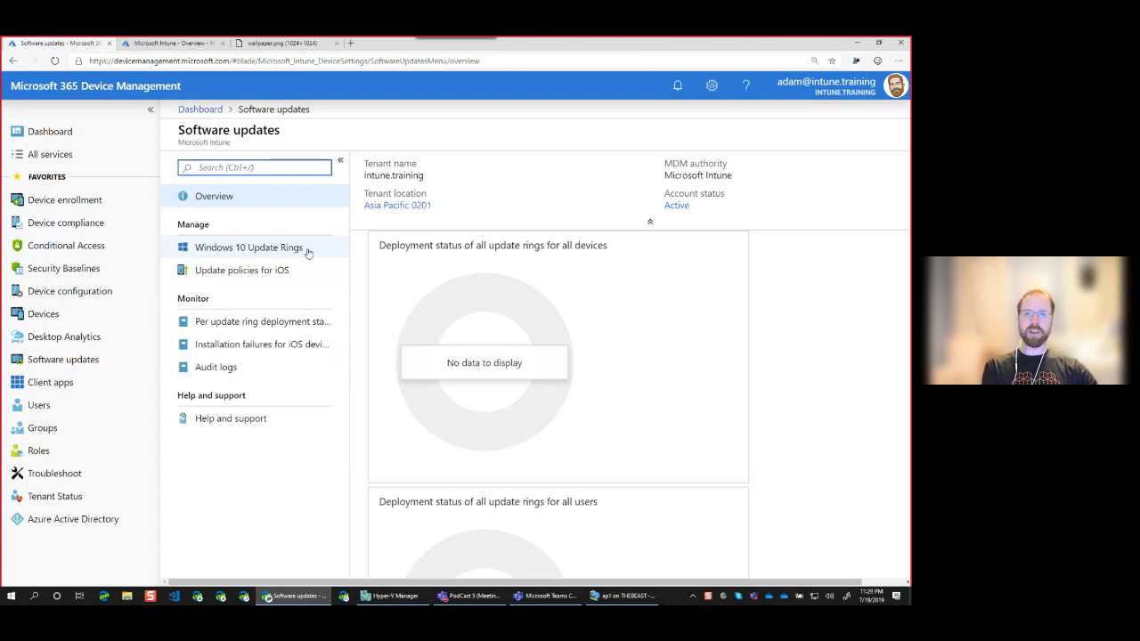
left_click(308, 252)
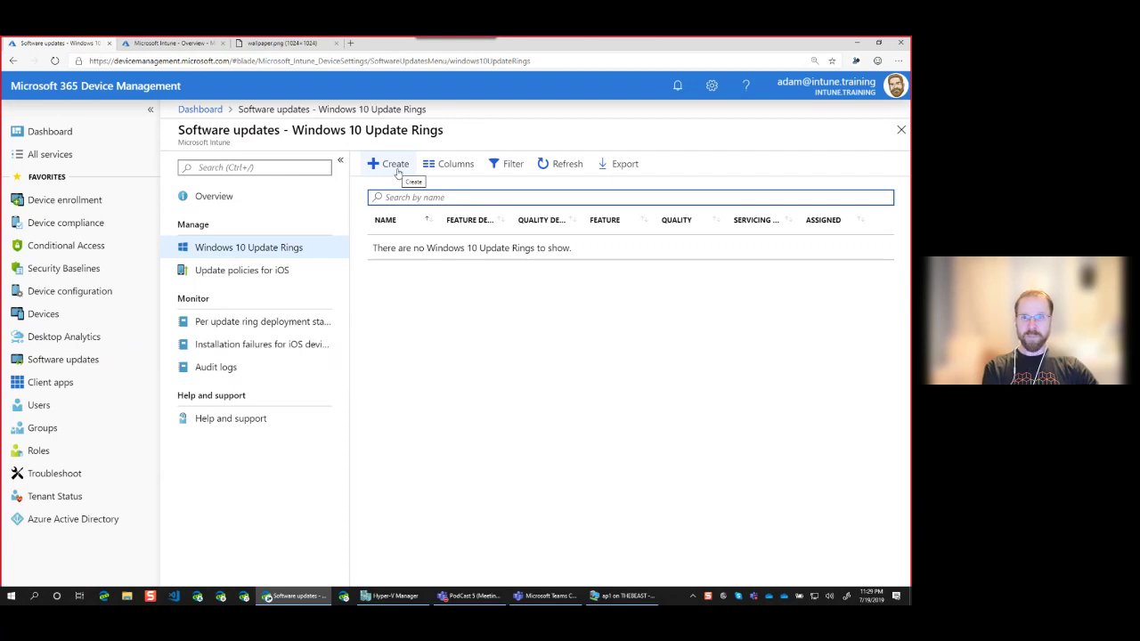
left_click(397, 166)
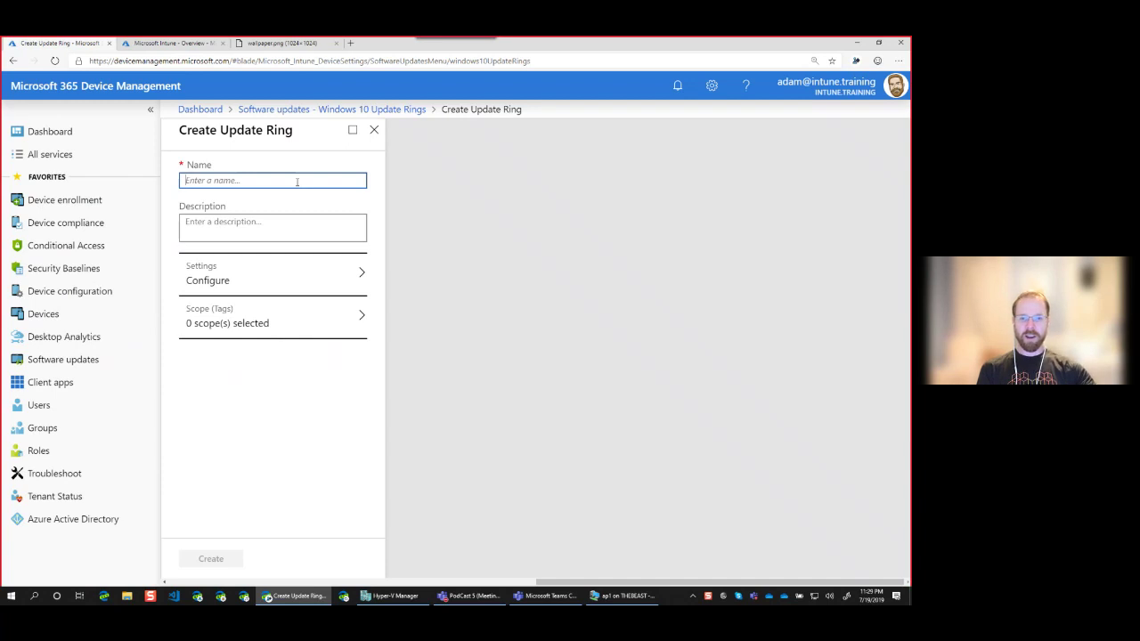
Step: Name the new update ring Win10_SoftwareUpdates_Pilot
left_click_drag(579, 583, 530, 571)
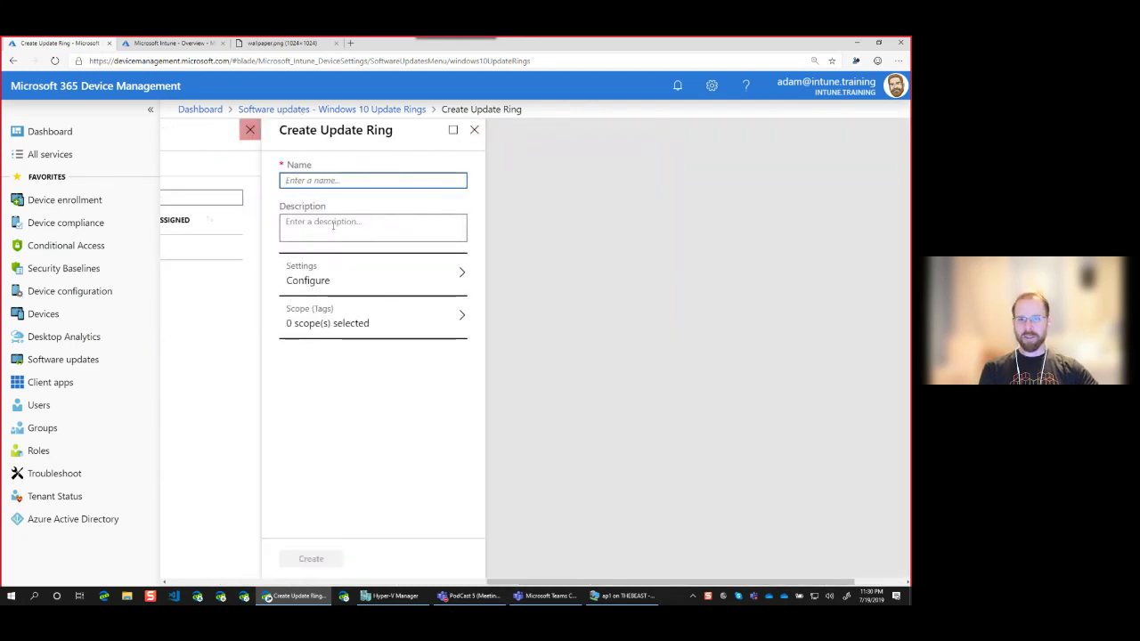
left_click_drag(635, 583, 537, 590)
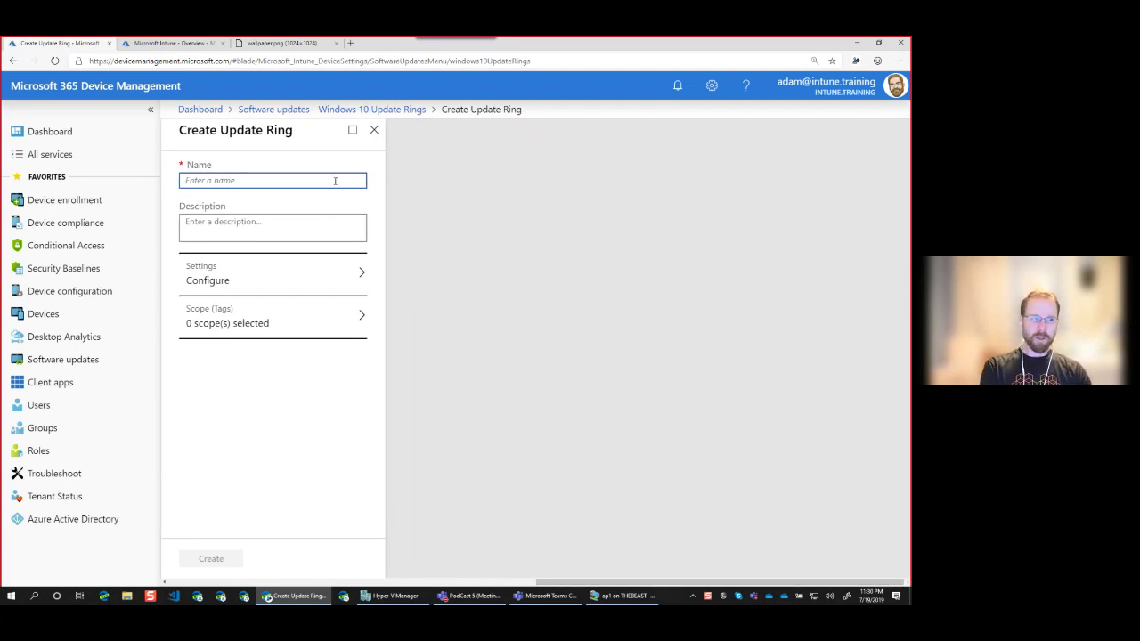
type("Wind")
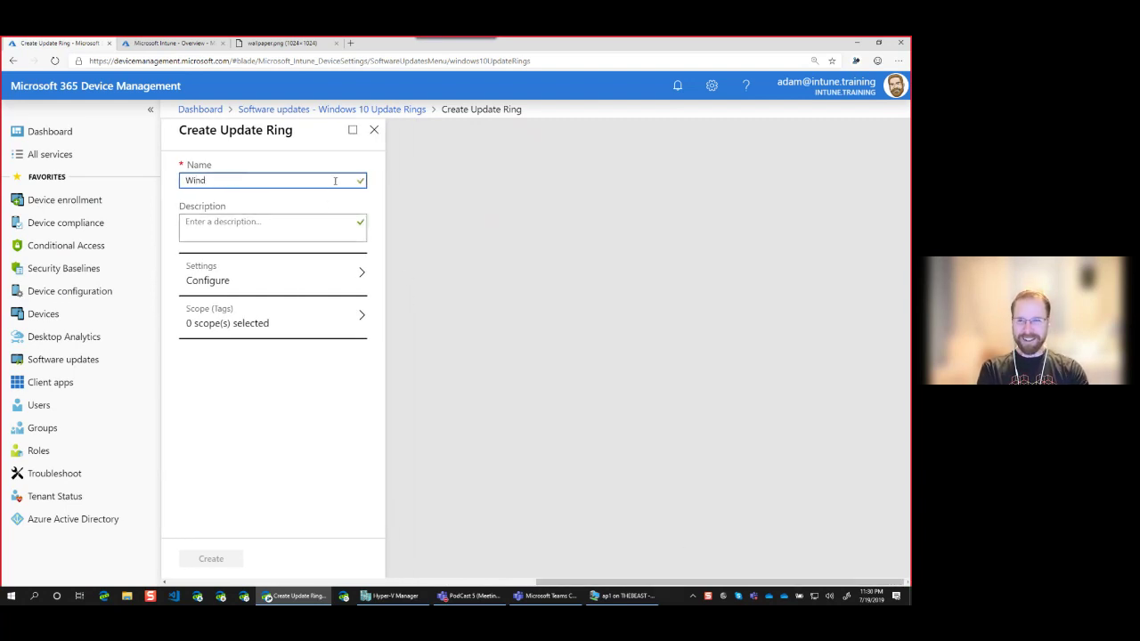
key("BackSpace")
type("1")
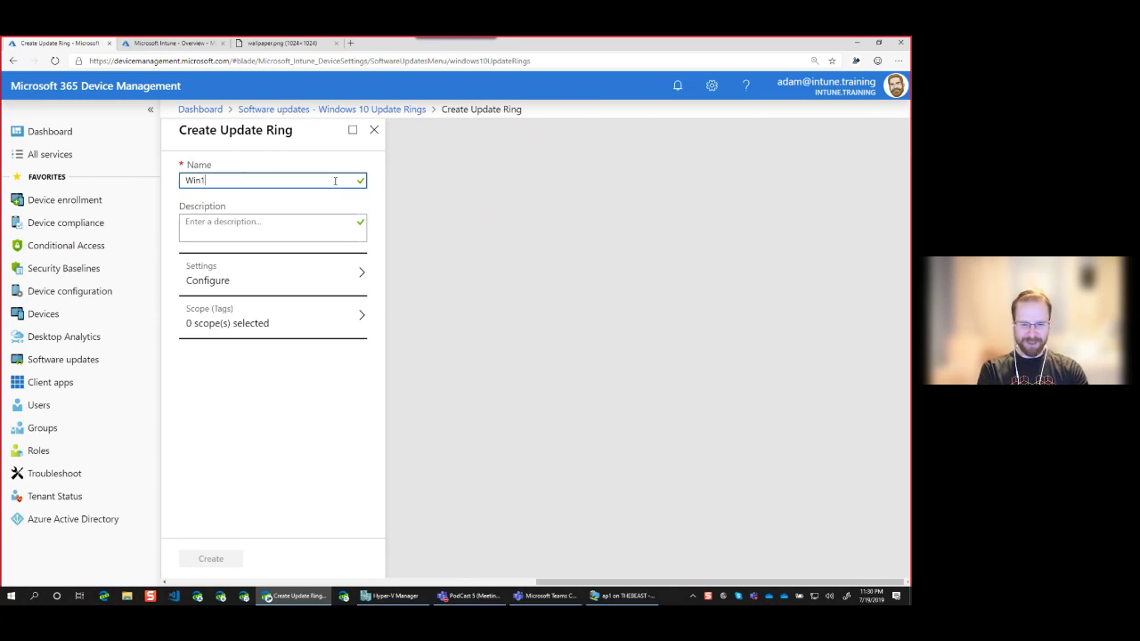
type("0_")
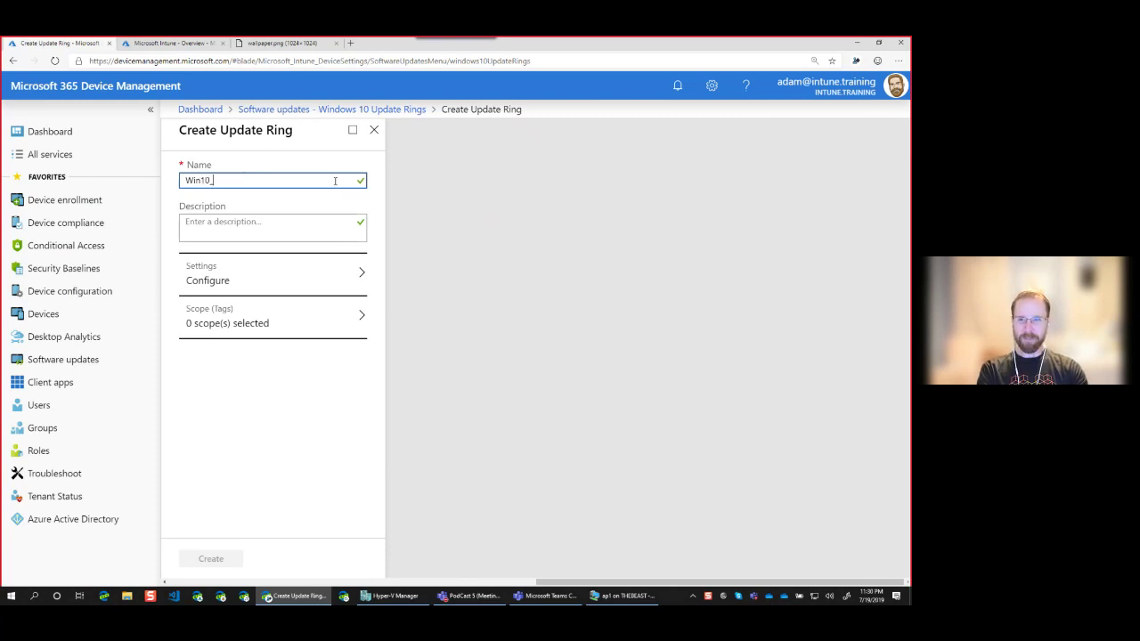
type("Software")
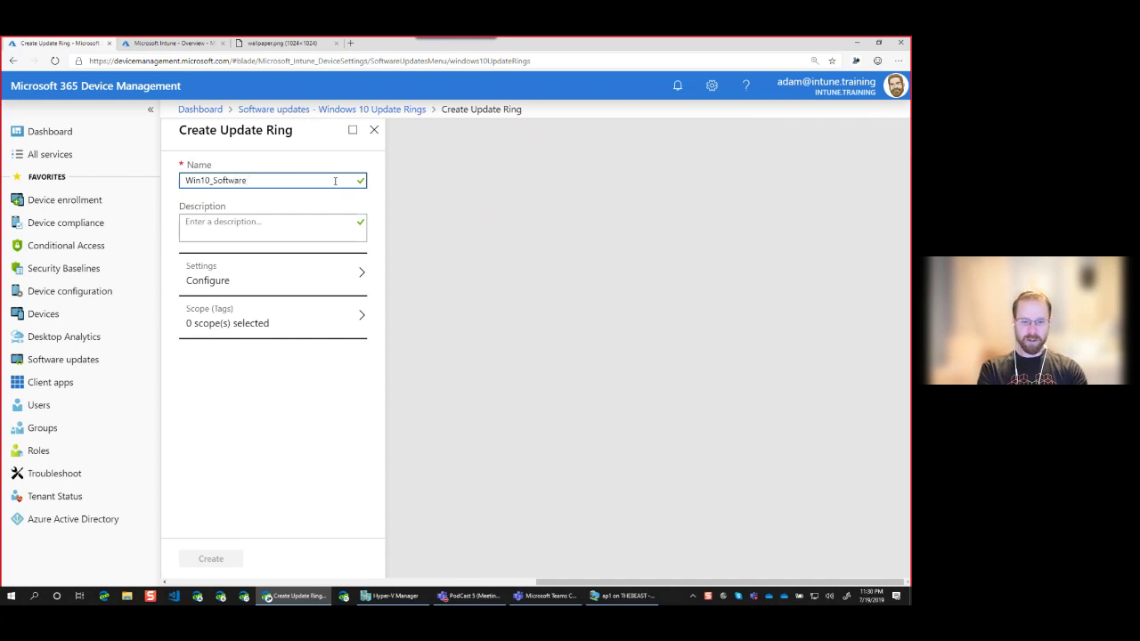
type("Up")
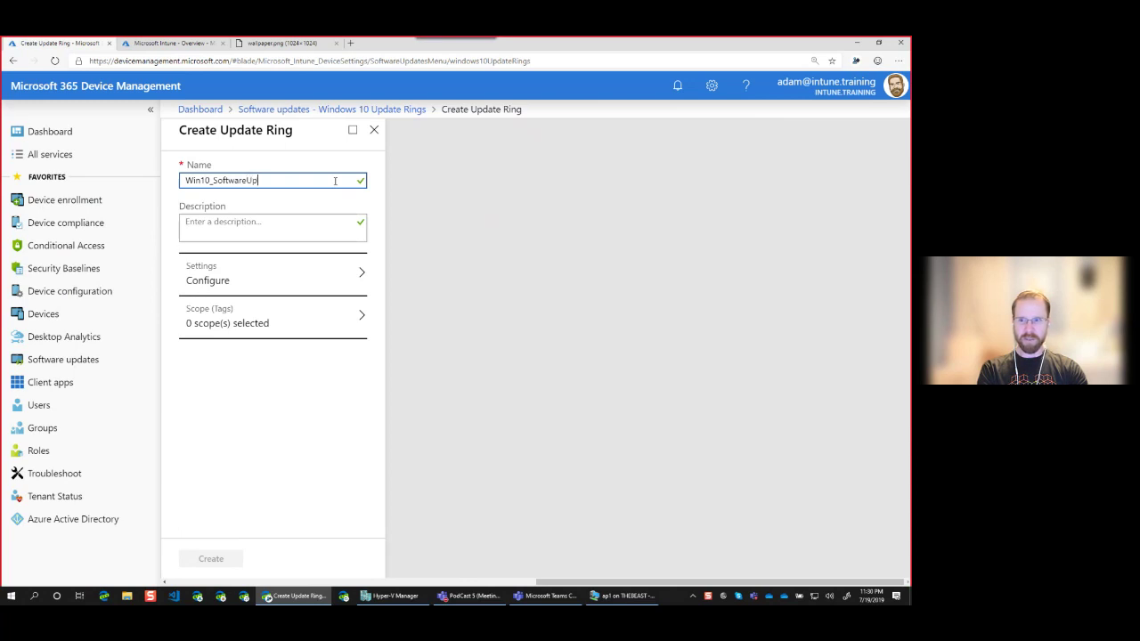
type("dates_")
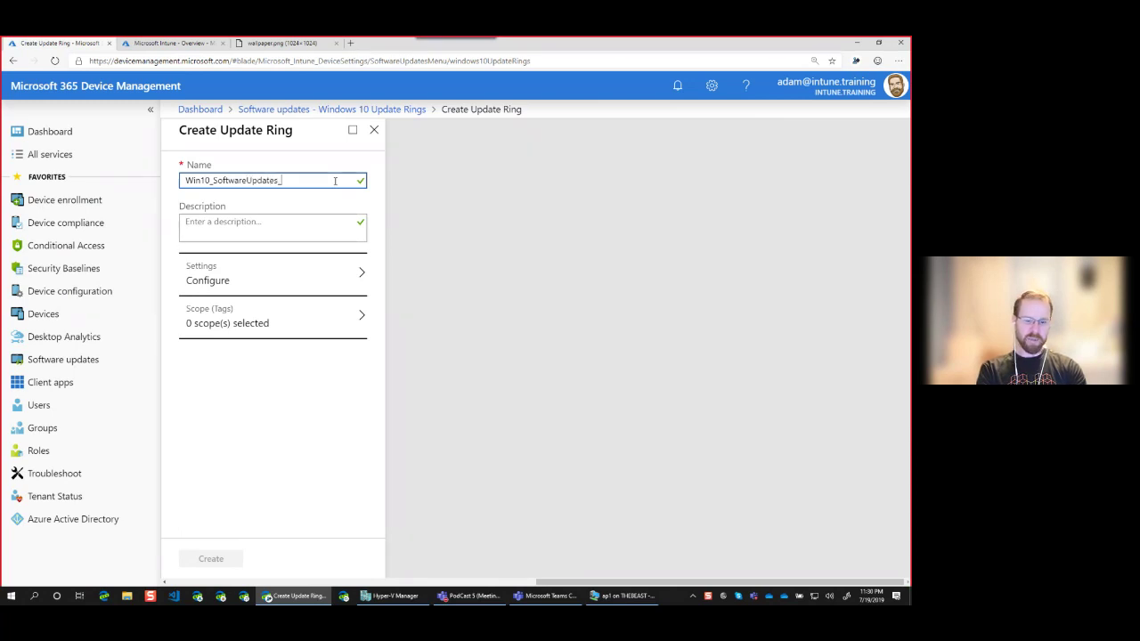
type("Ring1")
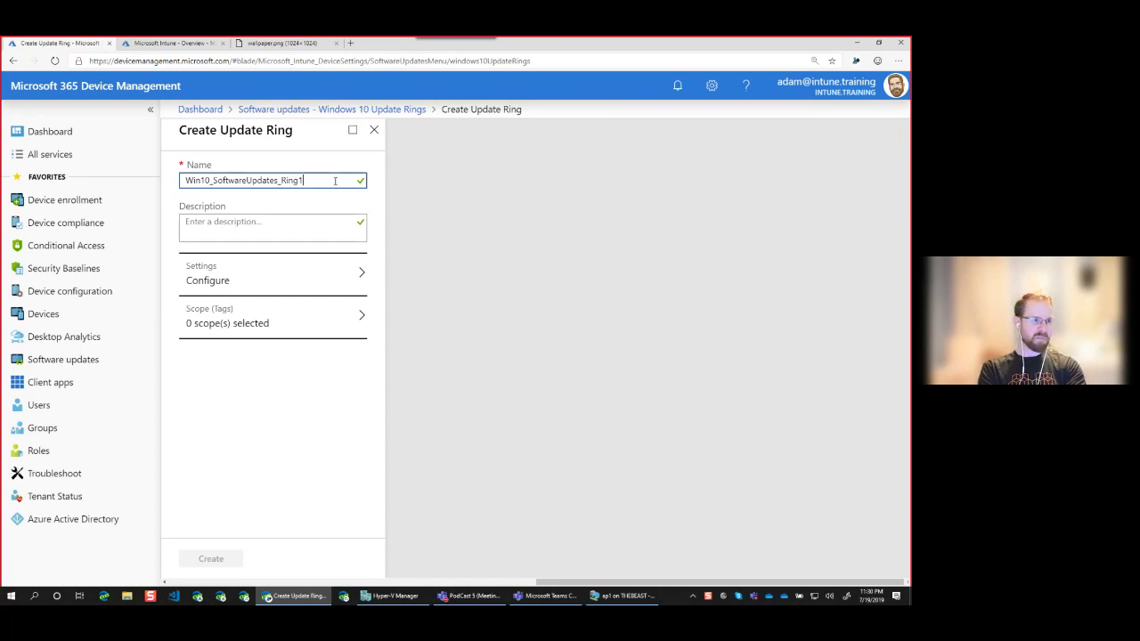
key("BackSpace")
key("BackSpace")
key("BackSpace")
key("BackSpace")
key("BackSpace")
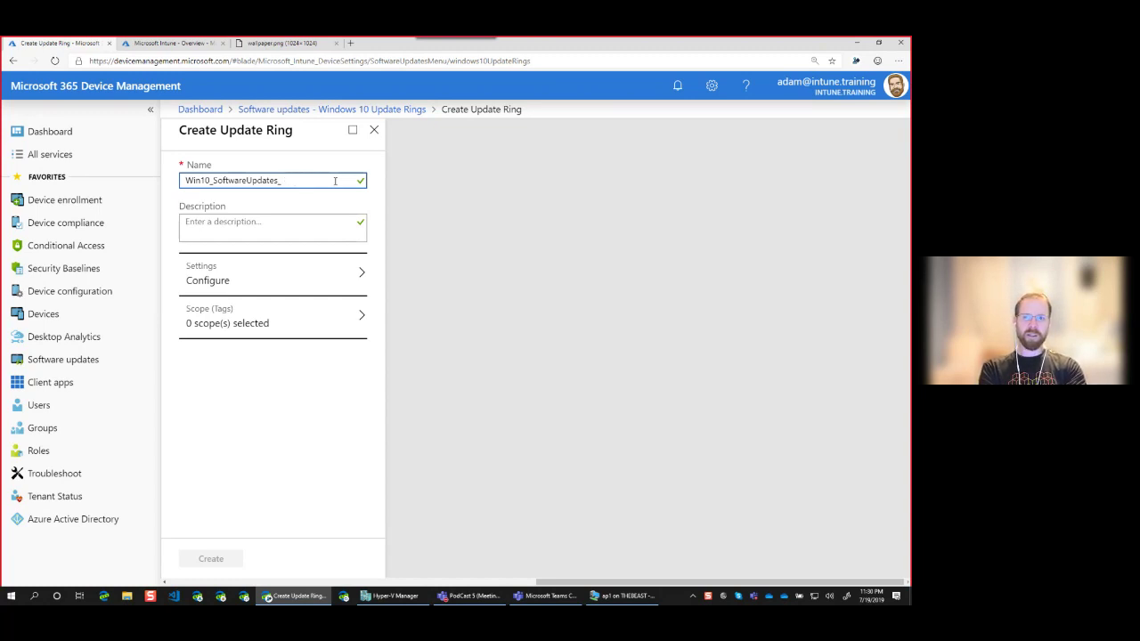
type("Pilot")
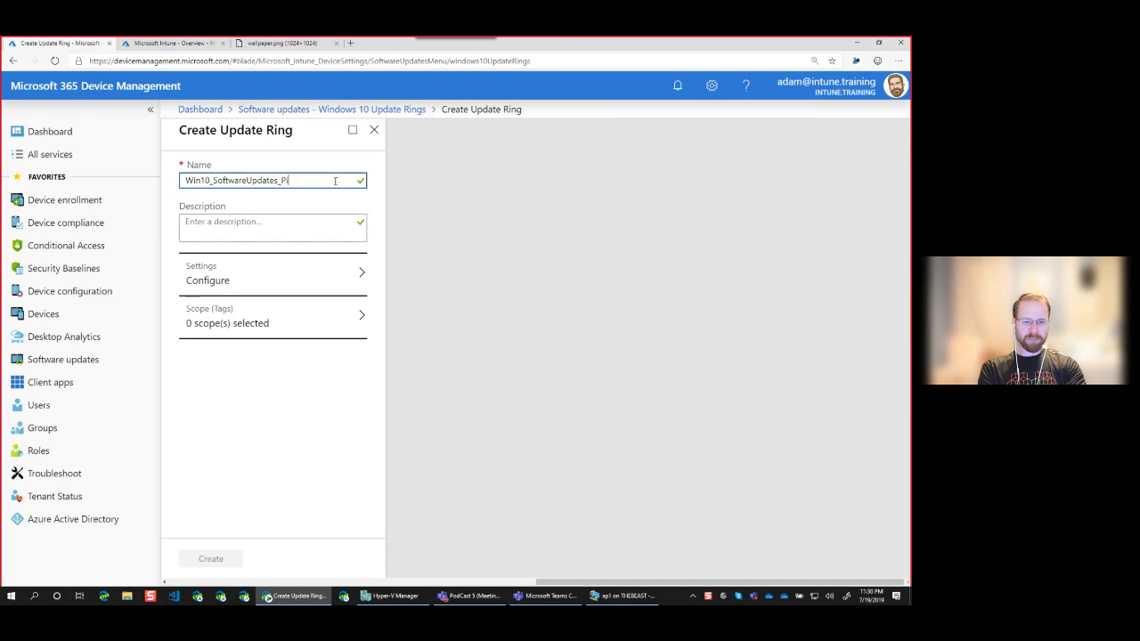
Step: Open the update ring's settings and review the available servicing channel options without changing the selection
left_click(330, 285)
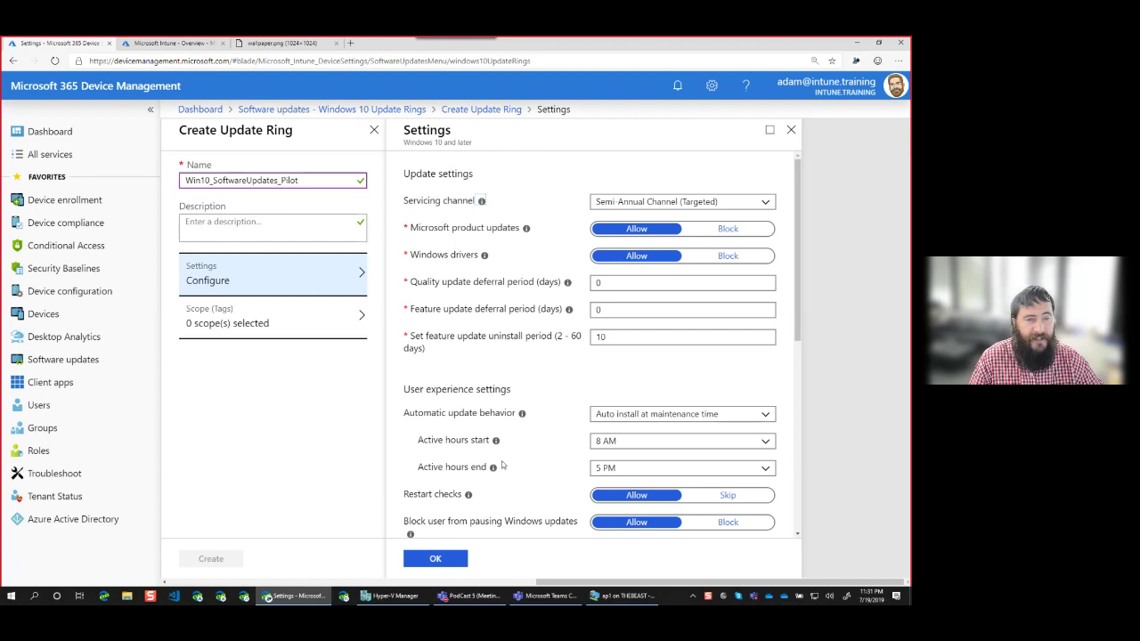
left_click(748, 204)
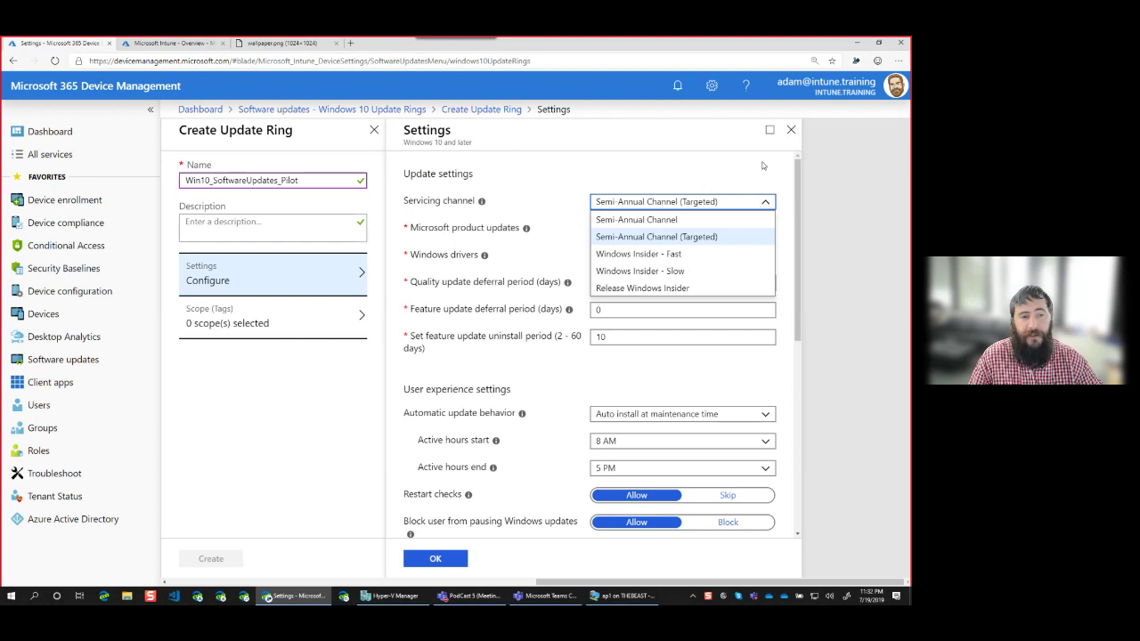
left_click(614, 165)
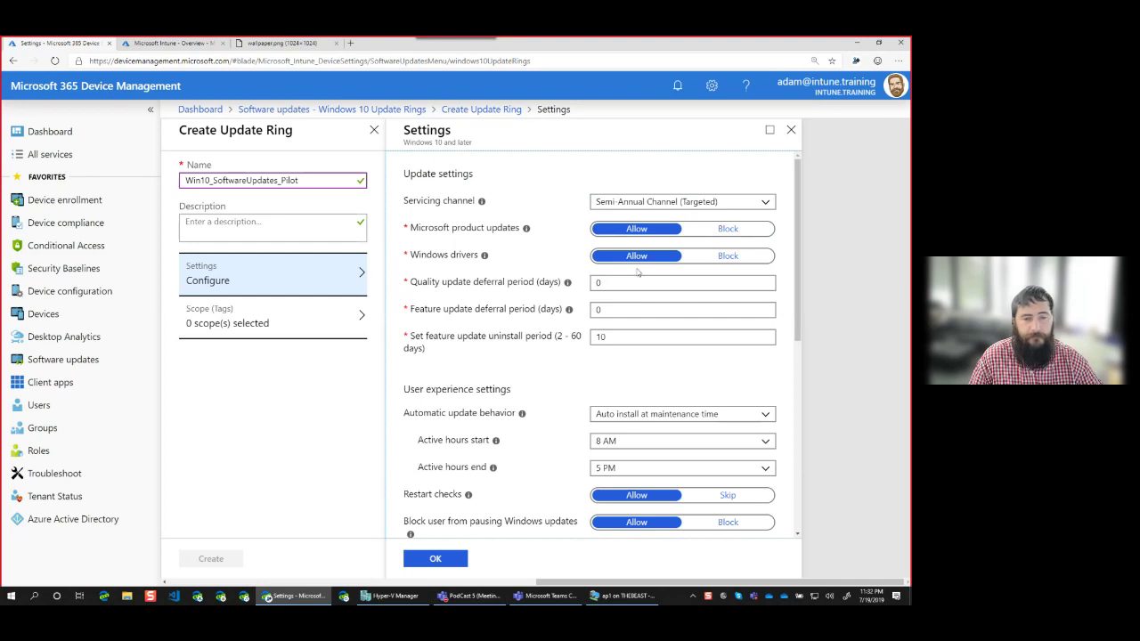
Step: Switch to the ap1 virtual machine and open its Windows Update settings in a maximized Settings window
left_click(623, 596)
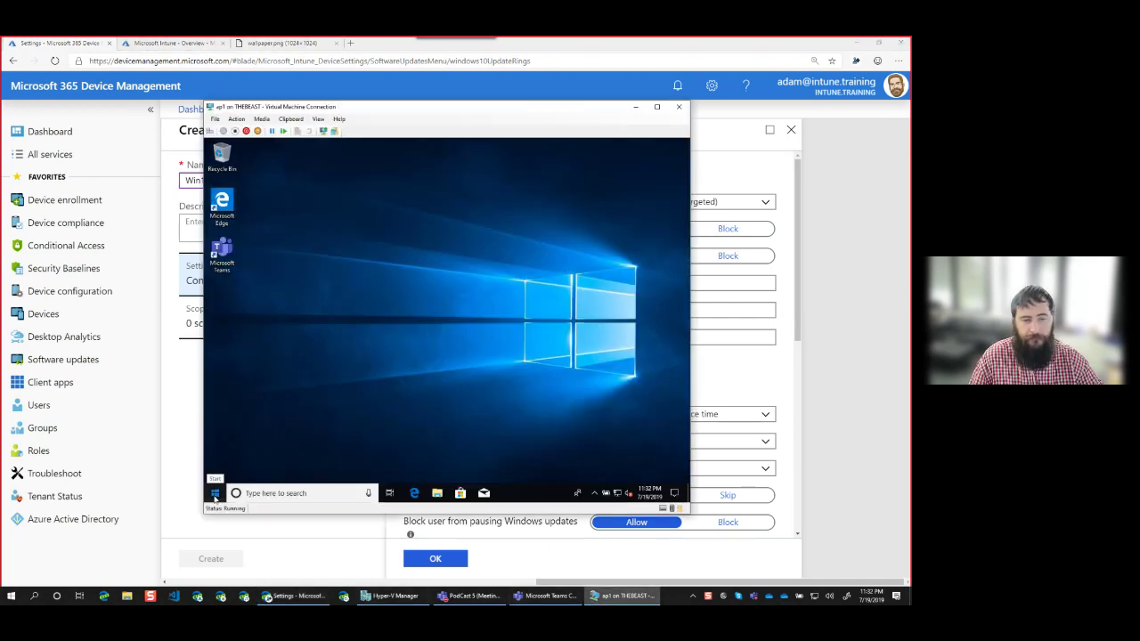
left_click(214, 493)
left_click(217, 454)
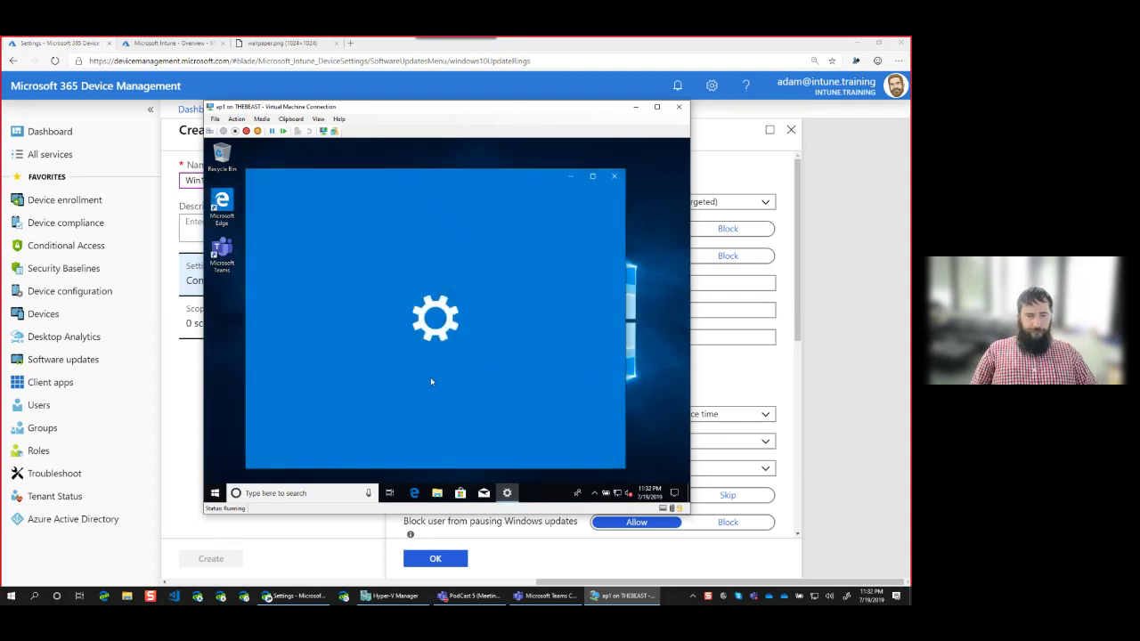
left_click_drag(482, 185, 486, 176)
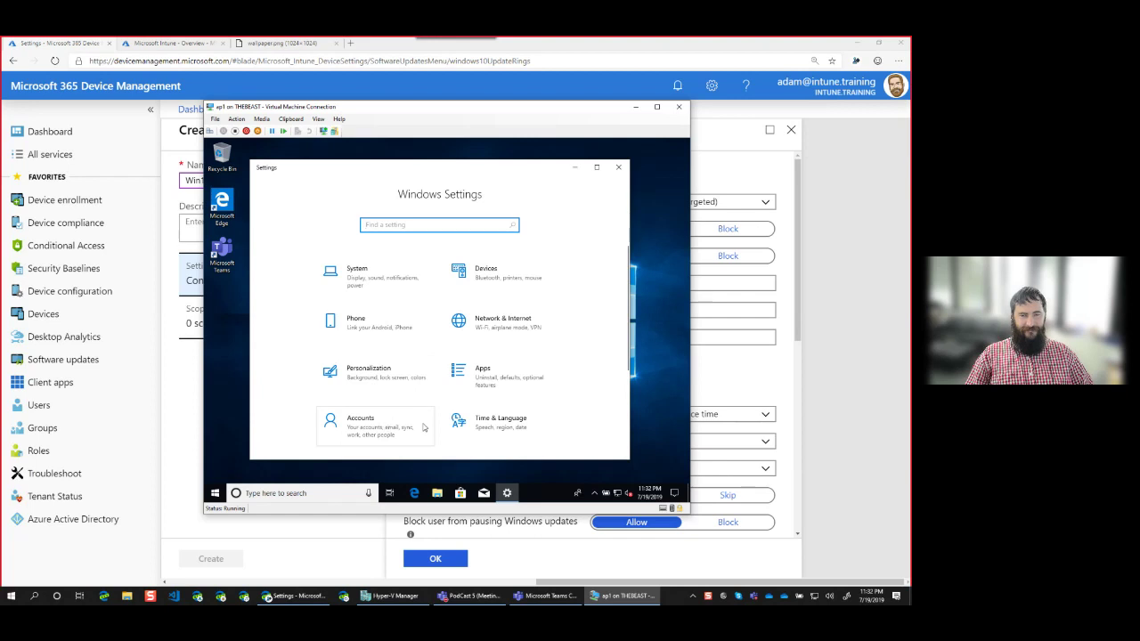
scroll(419, 426, "down", 3)
left_click(354, 421)
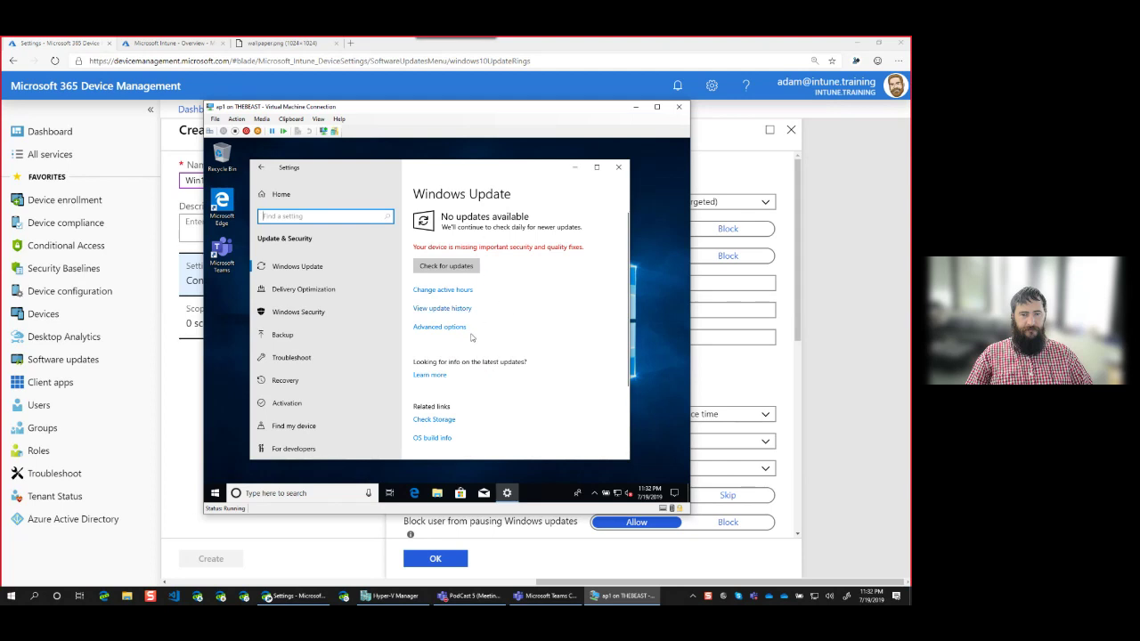
left_click(598, 168)
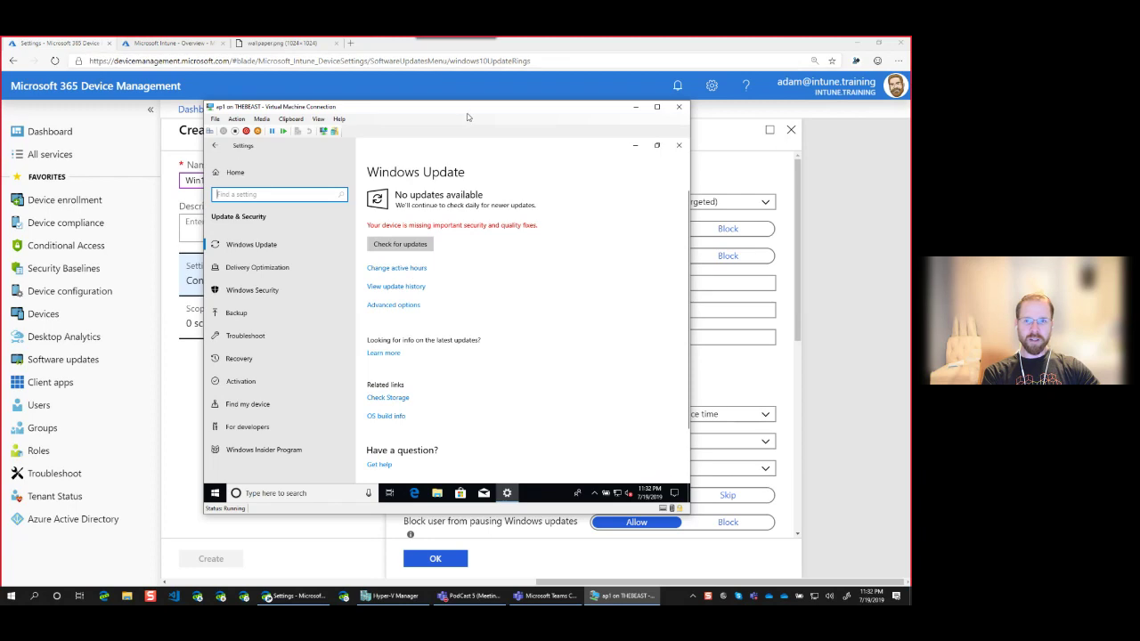
Step: Open the Windows Update advanced options in the virtual machine and arrange its window beside the update ring settings
left_click_drag(468, 114, 169, 143)
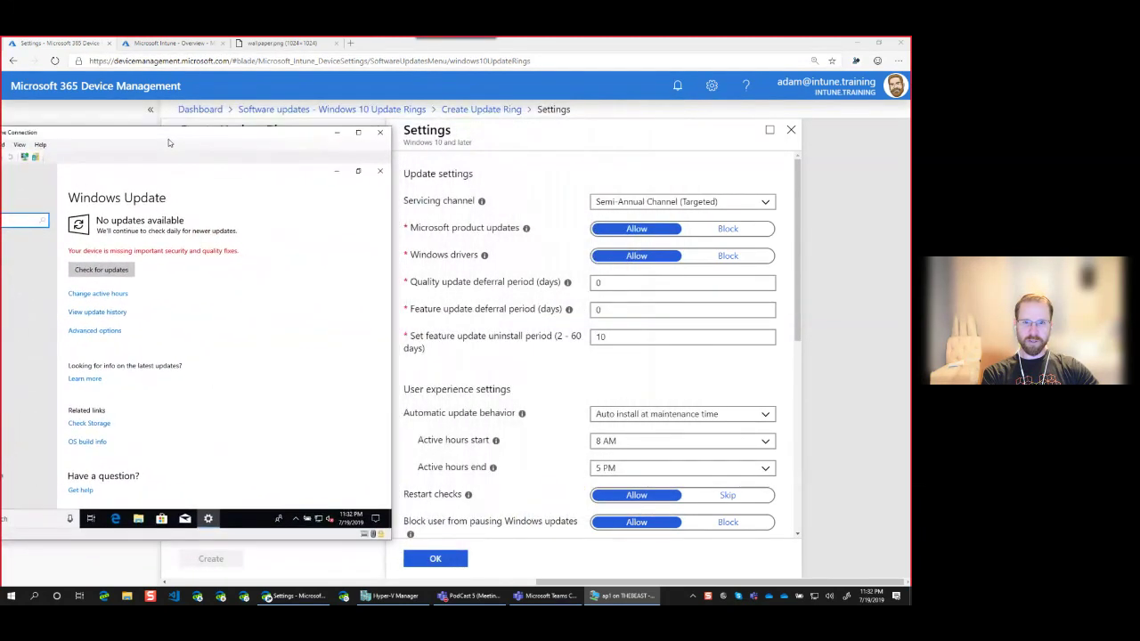
left_click(94, 331)
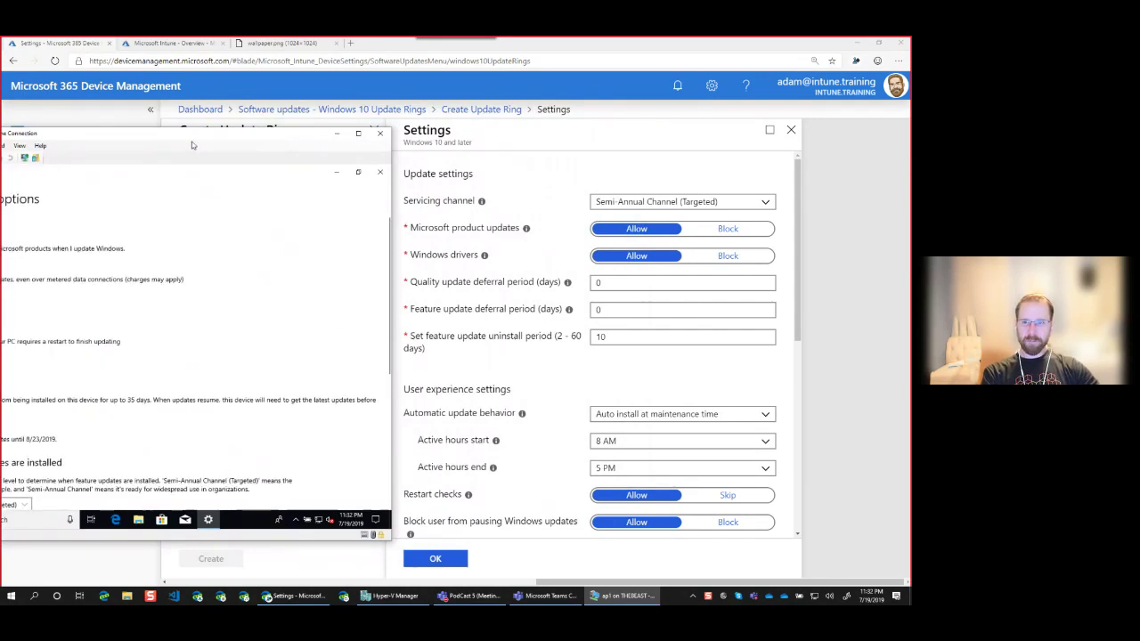
left_click_drag(185, 135, 299, 130)
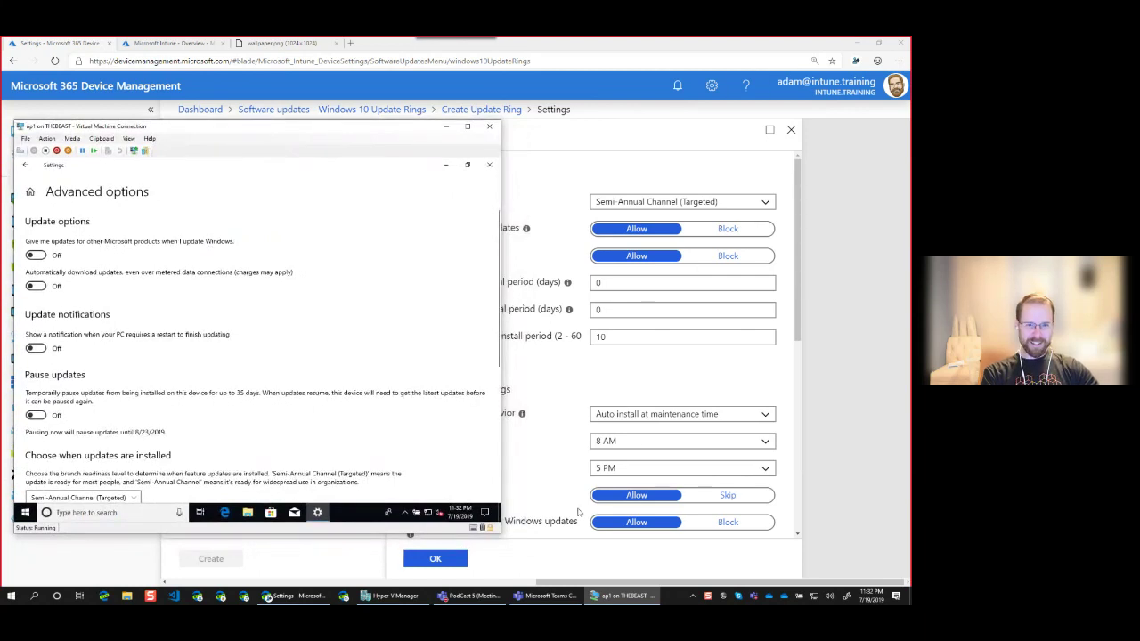
left_click_drag(587, 585, 579, 587)
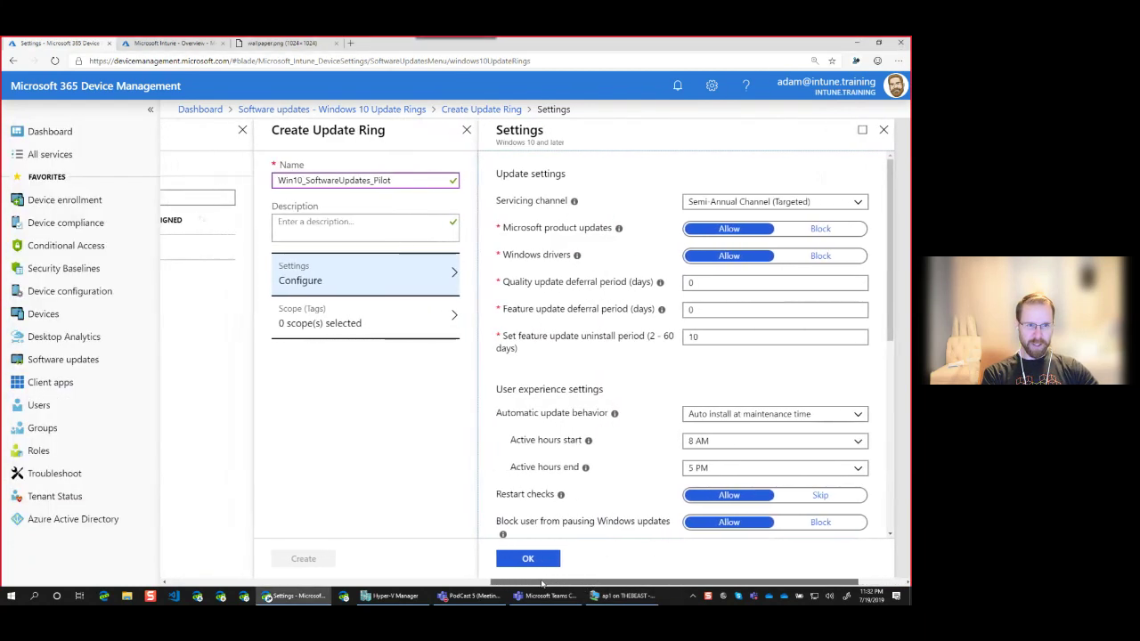
left_click(602, 600)
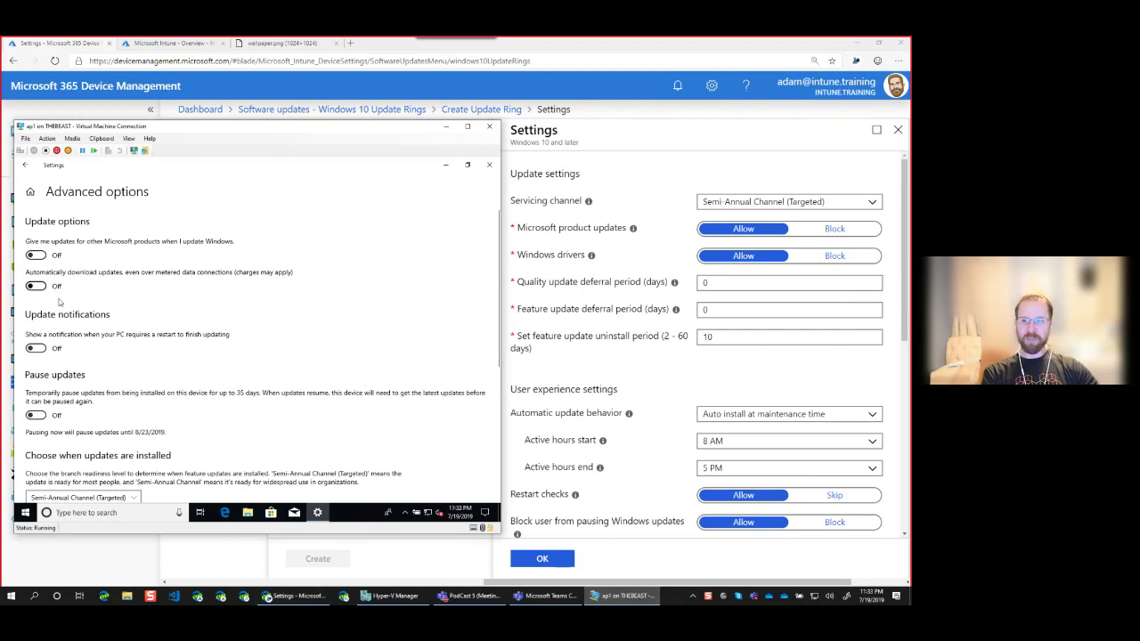
Step: Review the virtual machine's advanced update options, including the branch readiness choices and the feature and quality deferral settings, without changing them
scroll(69, 334, "down", 1)
scroll(73, 342, "down", 1)
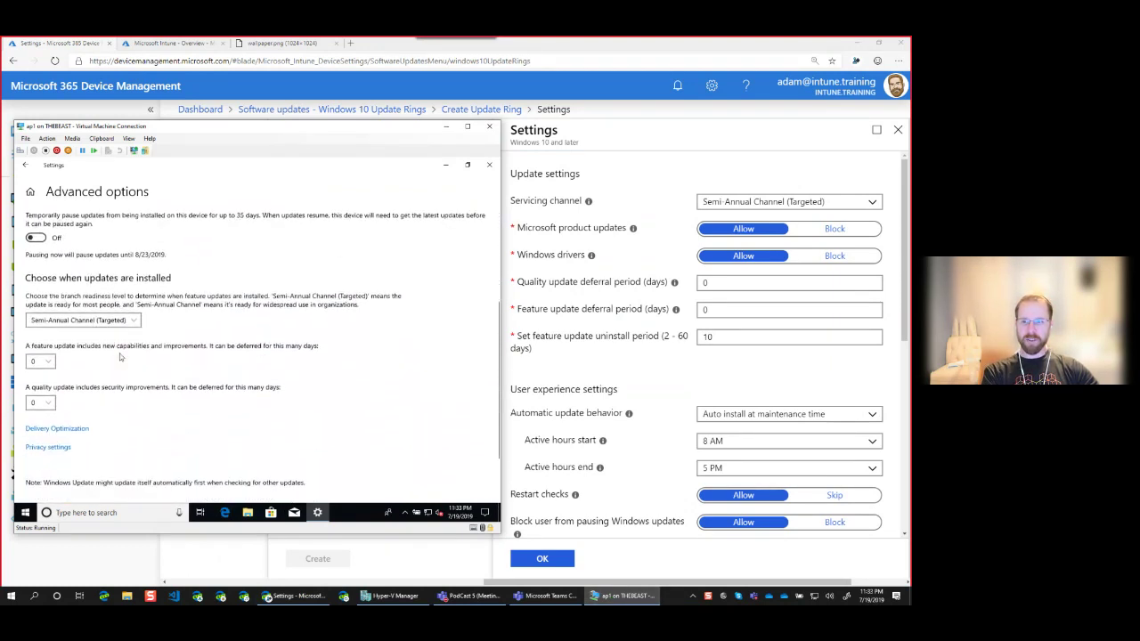
left_click(136, 318)
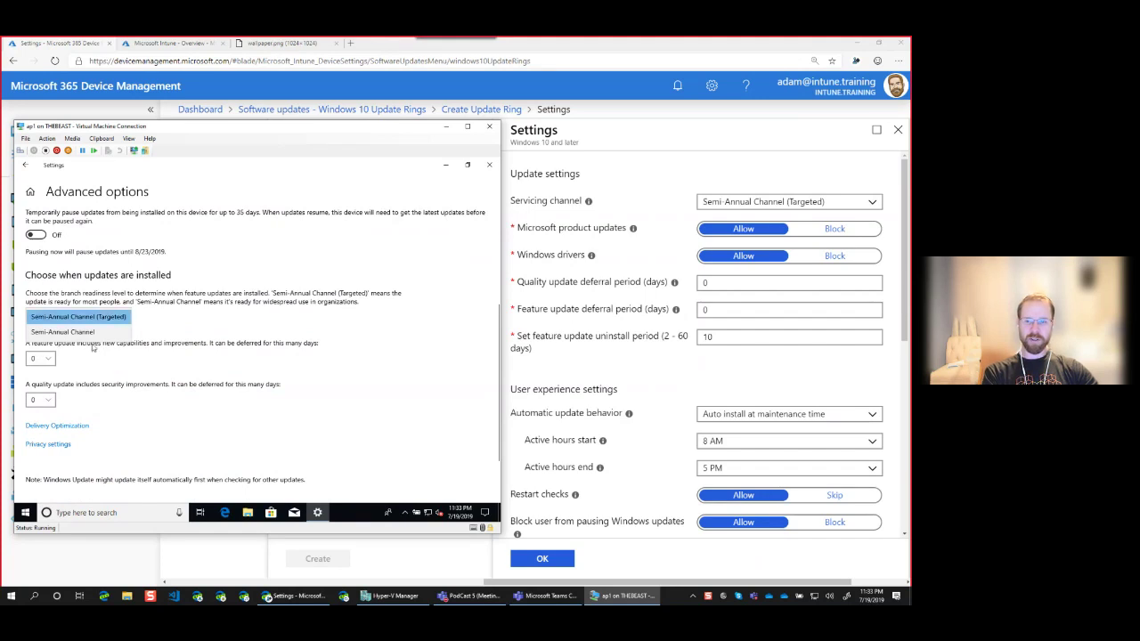
left_click(211, 311)
scroll(122, 384, "down", 1)
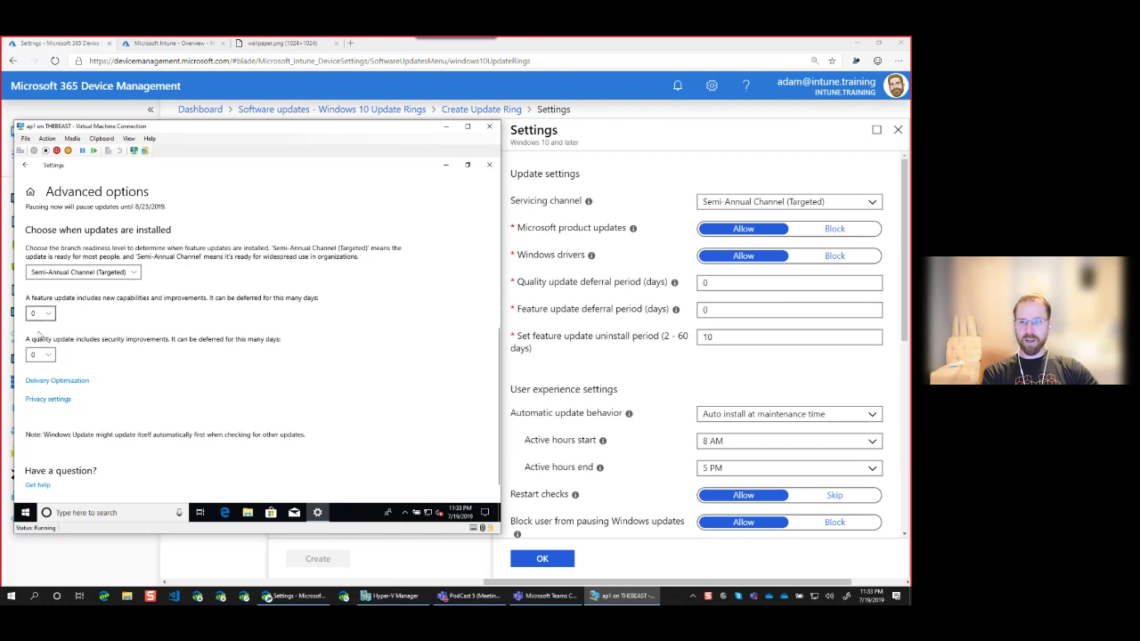
scroll(91, 329, "up", 1)
scroll(91, 328, "up", 3)
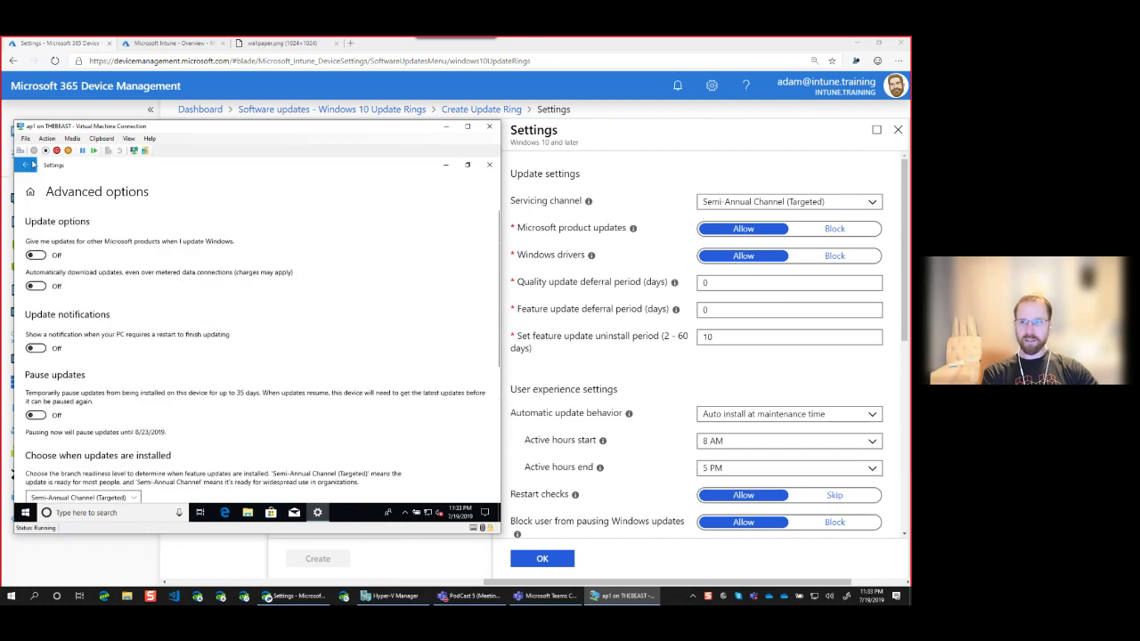
Step: Return to the virtual machine's Windows Update page and view its active hours, leaving them as they are
left_click(25, 165)
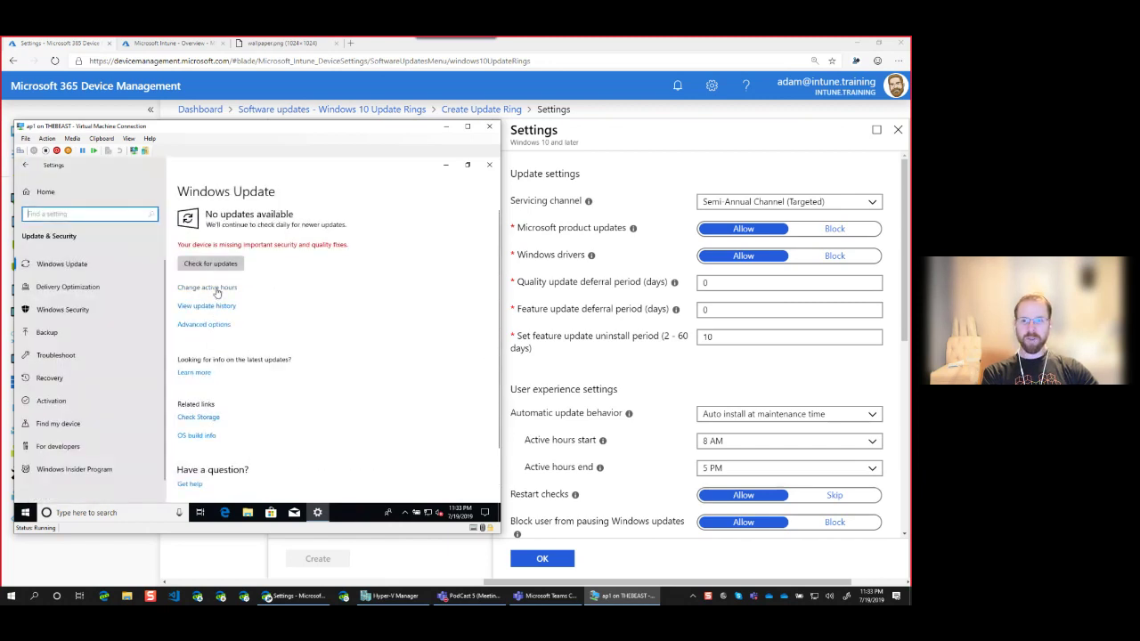
left_click(214, 288)
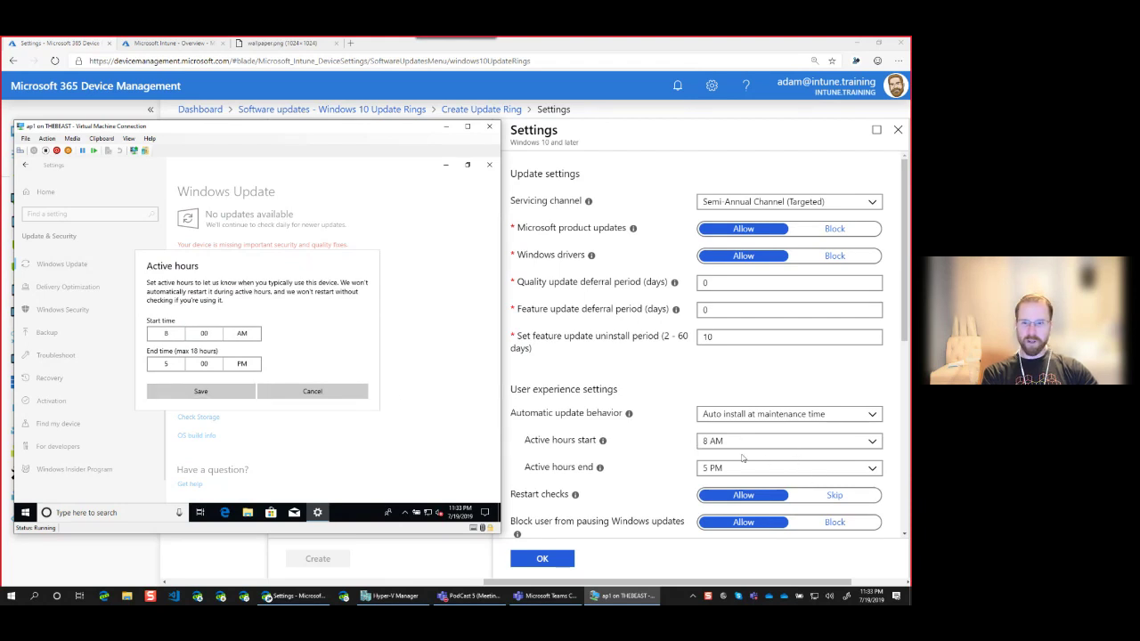
left_click(325, 395)
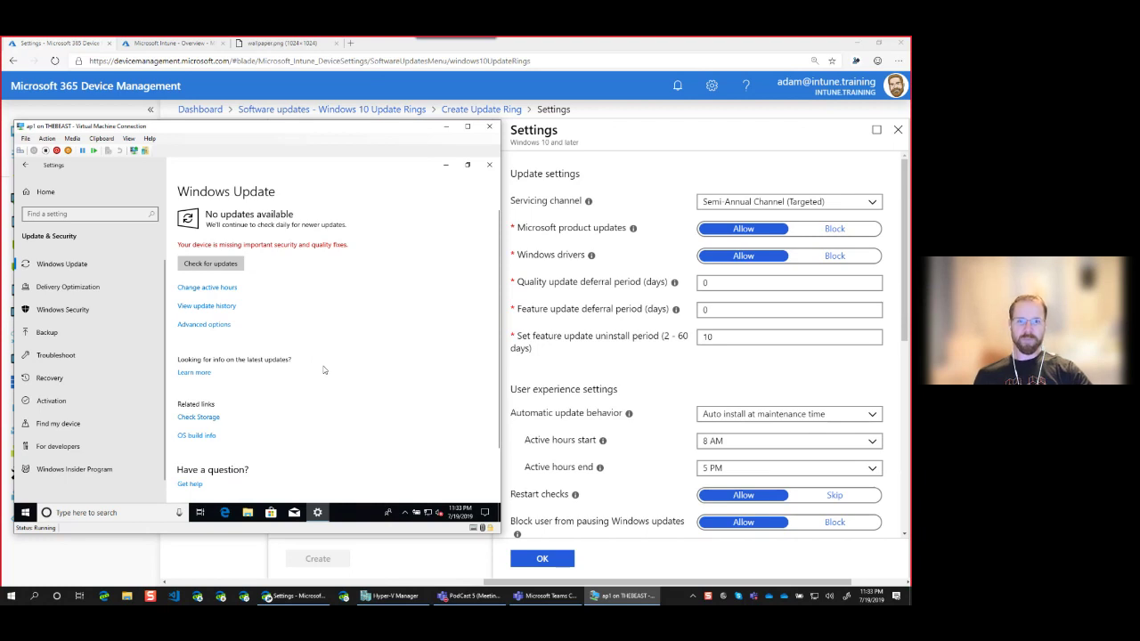
Step: Minimize the virtual machine, bring the update ring settings fully into view, and review the servicing channel options without changing the selection
left_click(447, 130)
left_click_drag(617, 585, 669, 584)
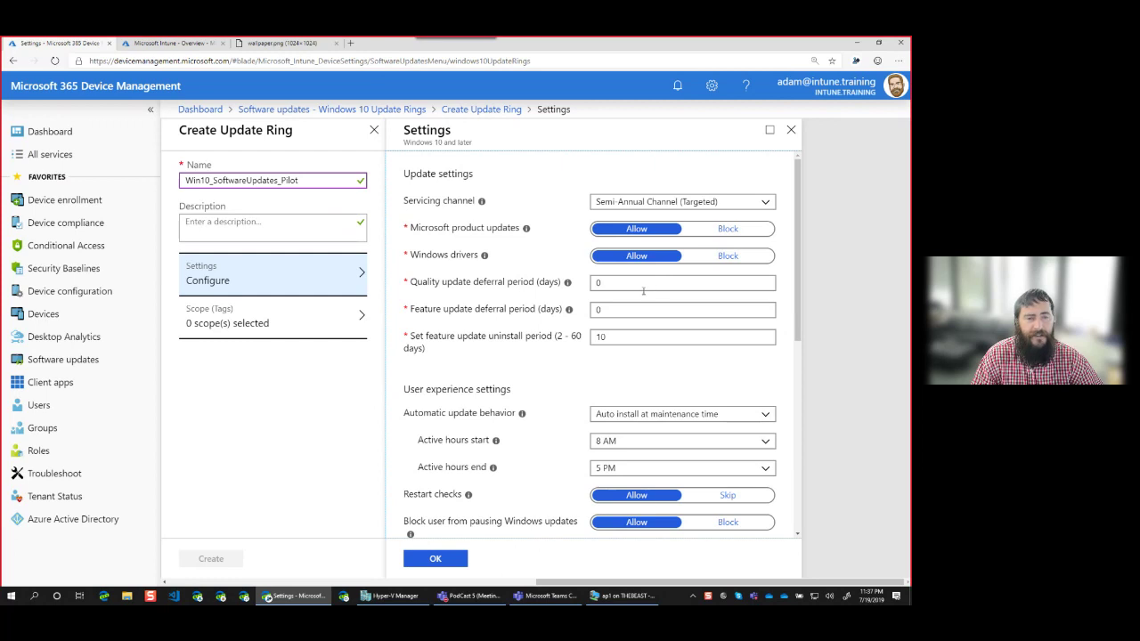
left_click(644, 289)
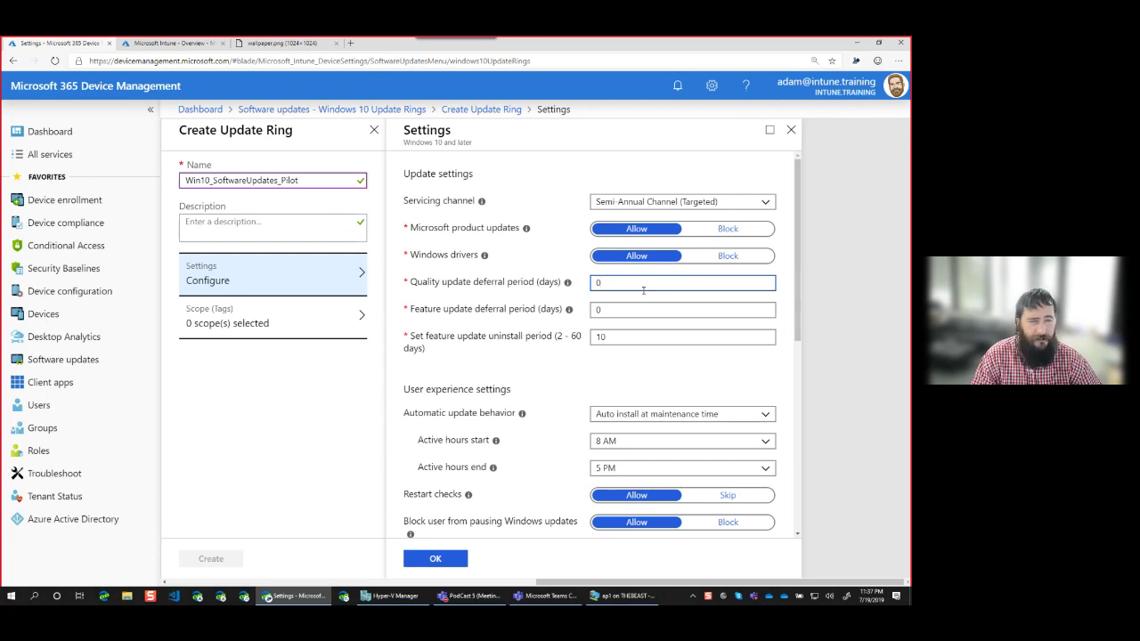
left_click(765, 204)
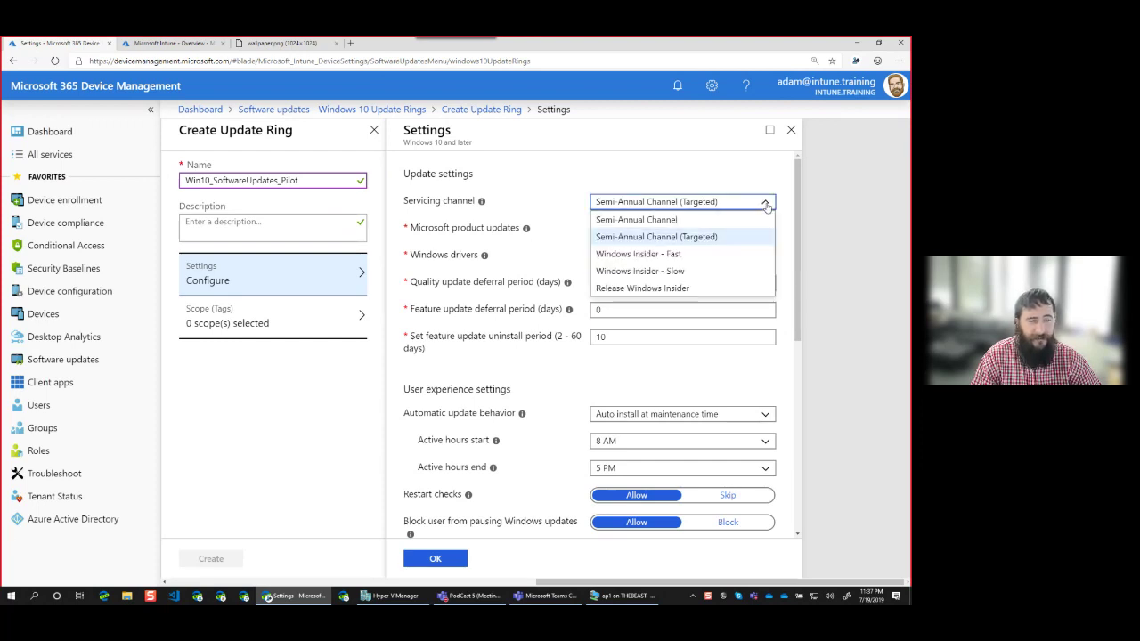
left_click(766, 204)
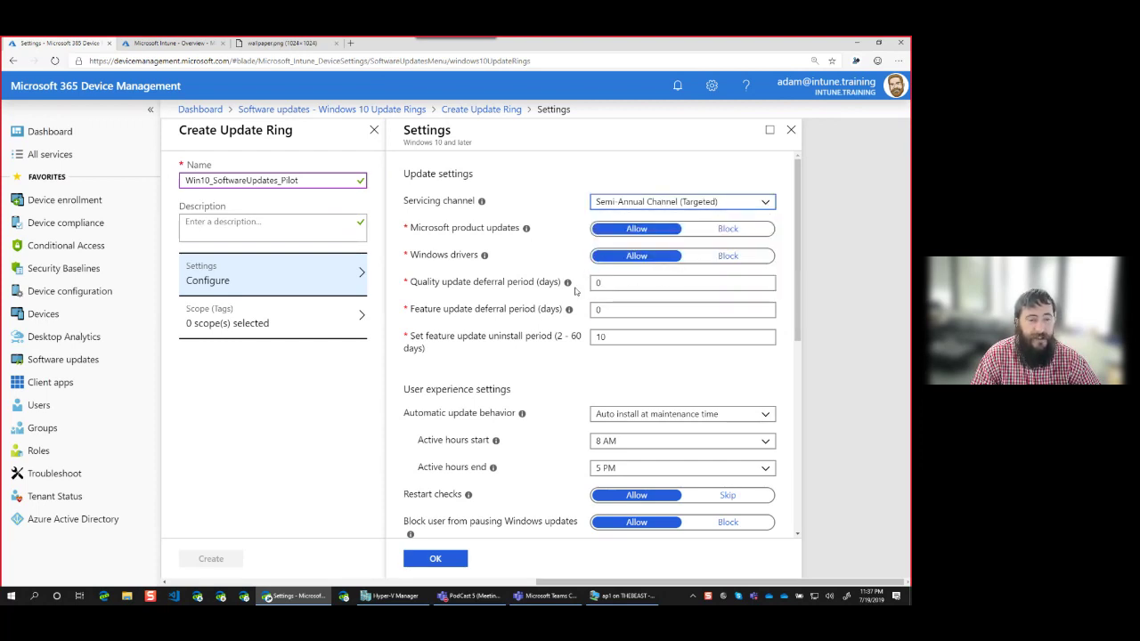
Step: Set the quality update deferral period to 2 days and the feature update deferral period to 30 days
mouse_move(566, 284)
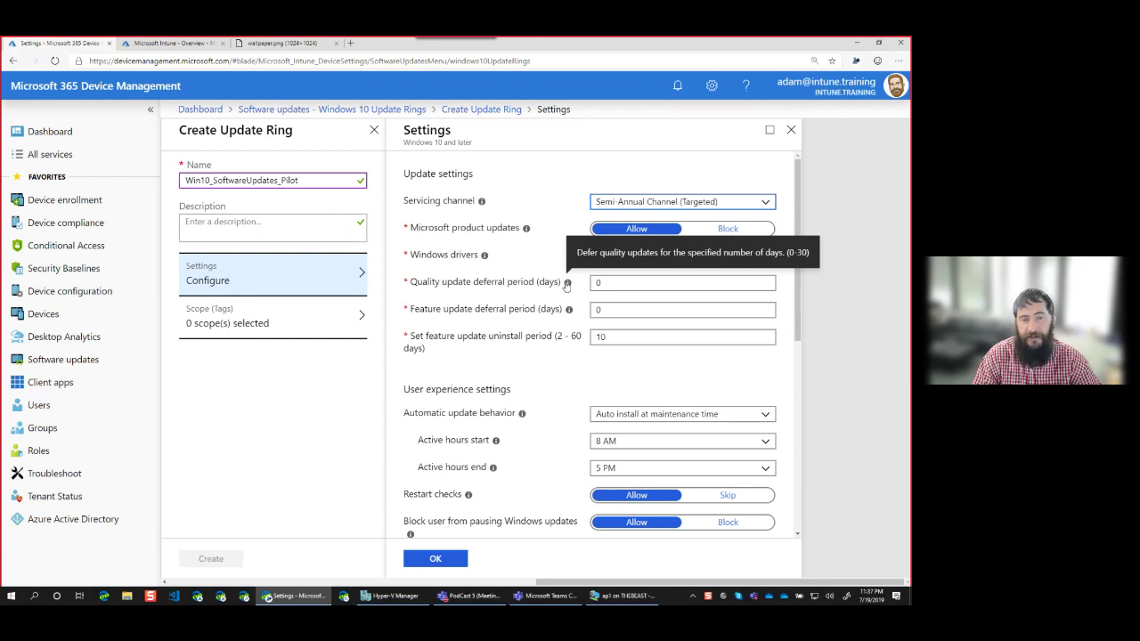
left_click(663, 282)
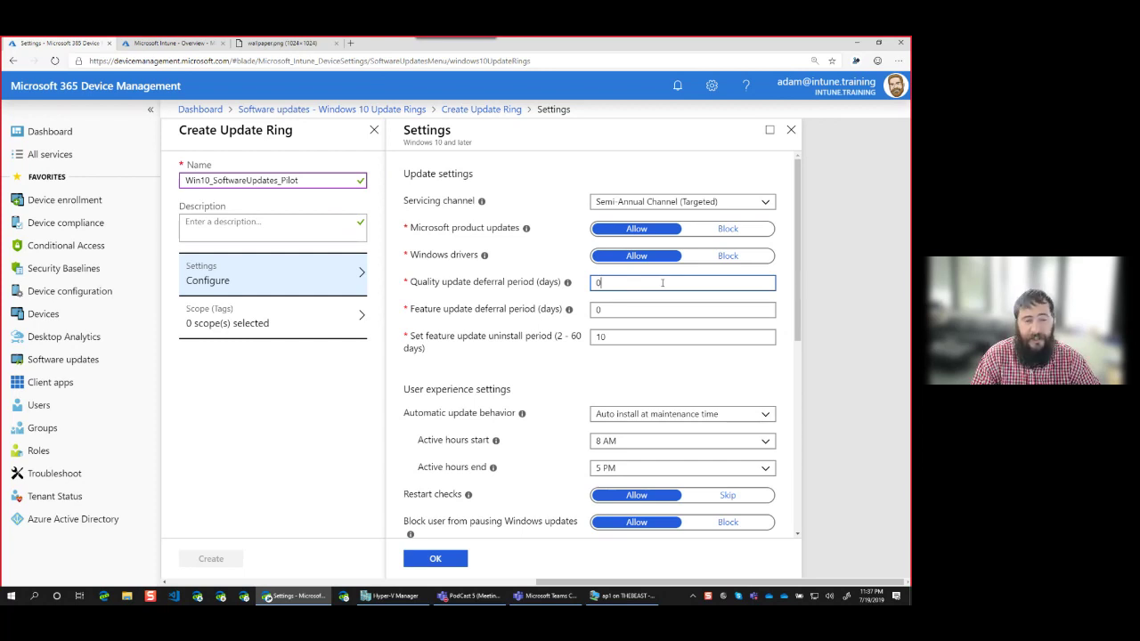
key("BackSpace")
type("2")
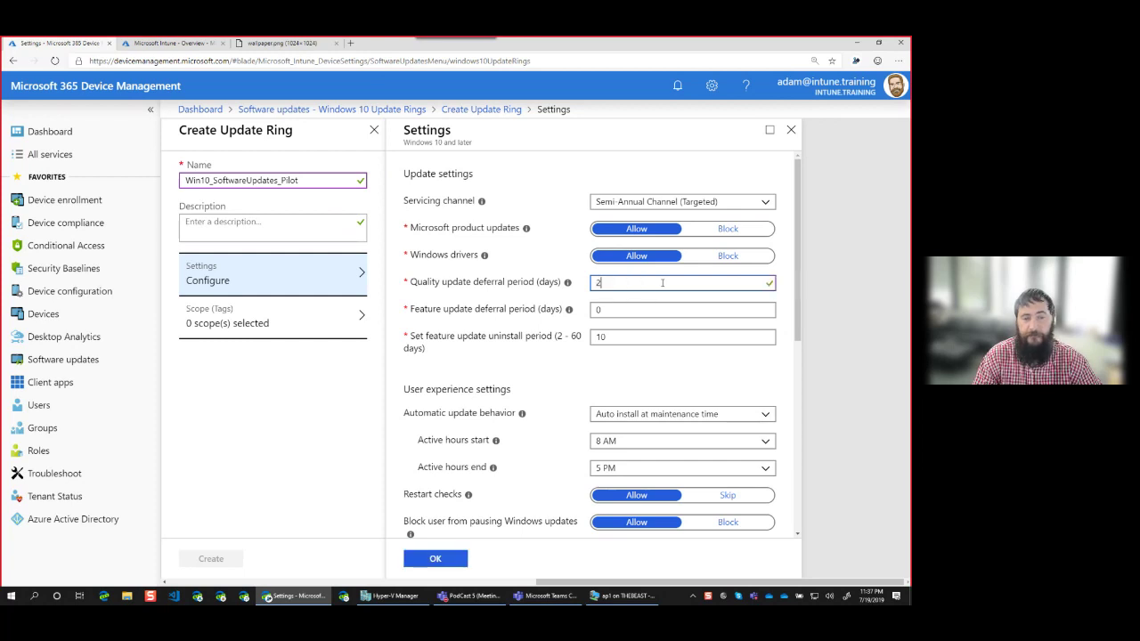
left_click(662, 310)
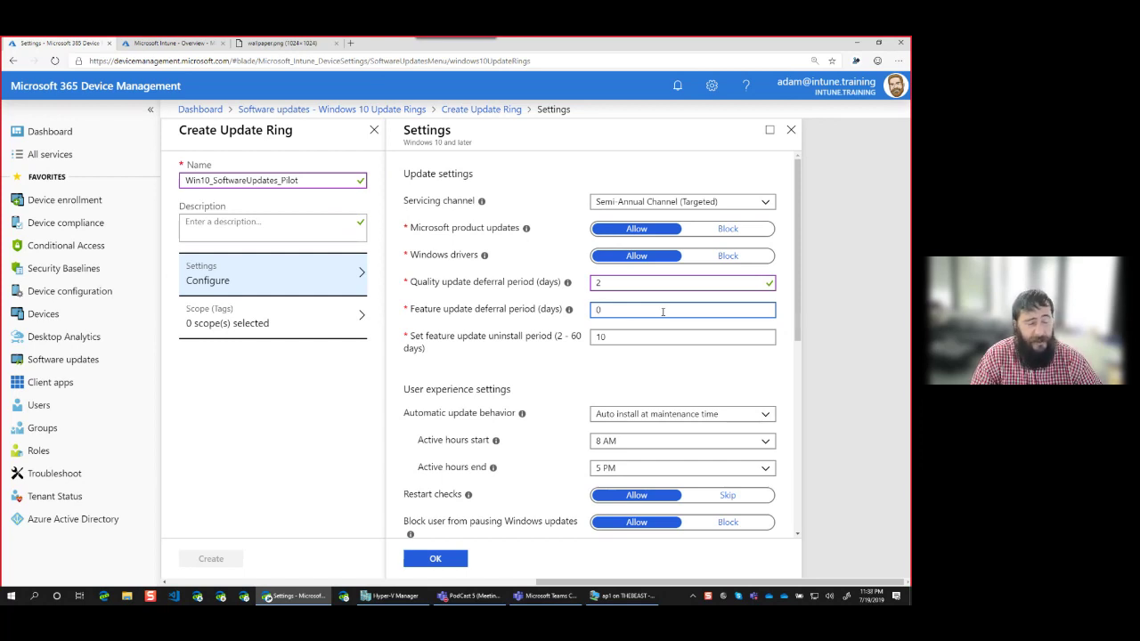
key("BackSpace")
type("30")
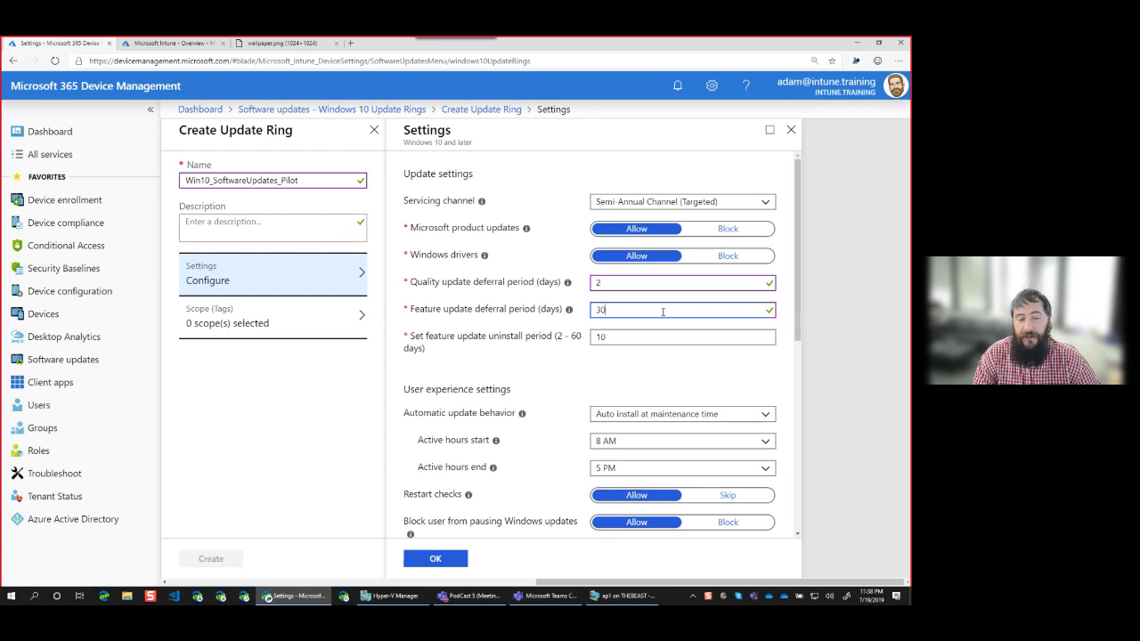
Step: Set the feature update uninstall period to 60 days
left_click(645, 342)
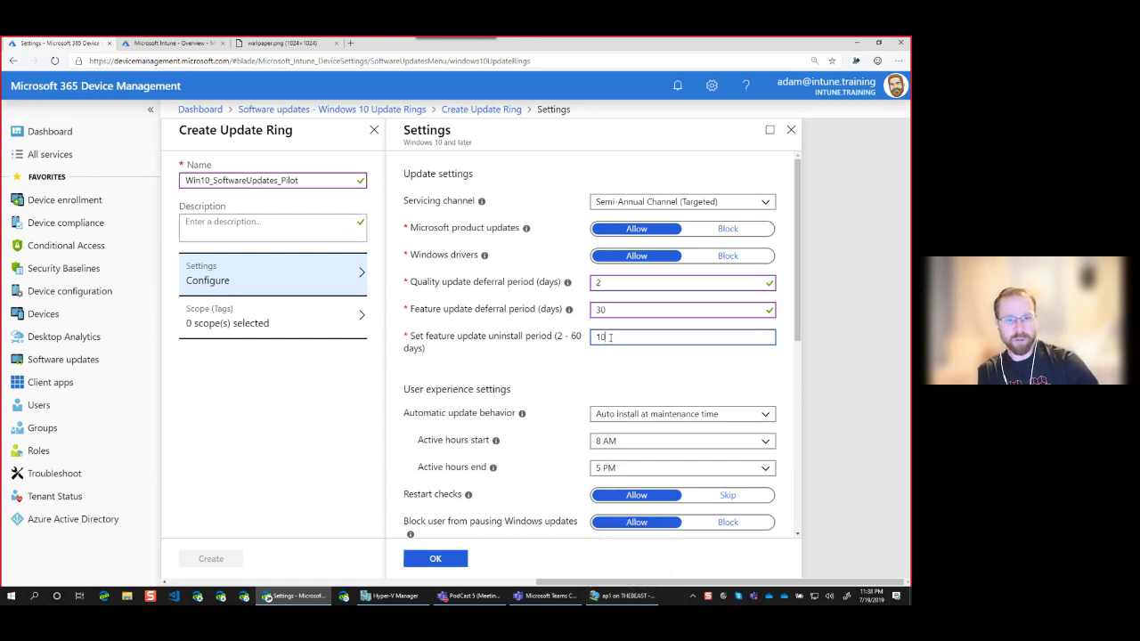
left_click_drag(612, 339, 583, 337)
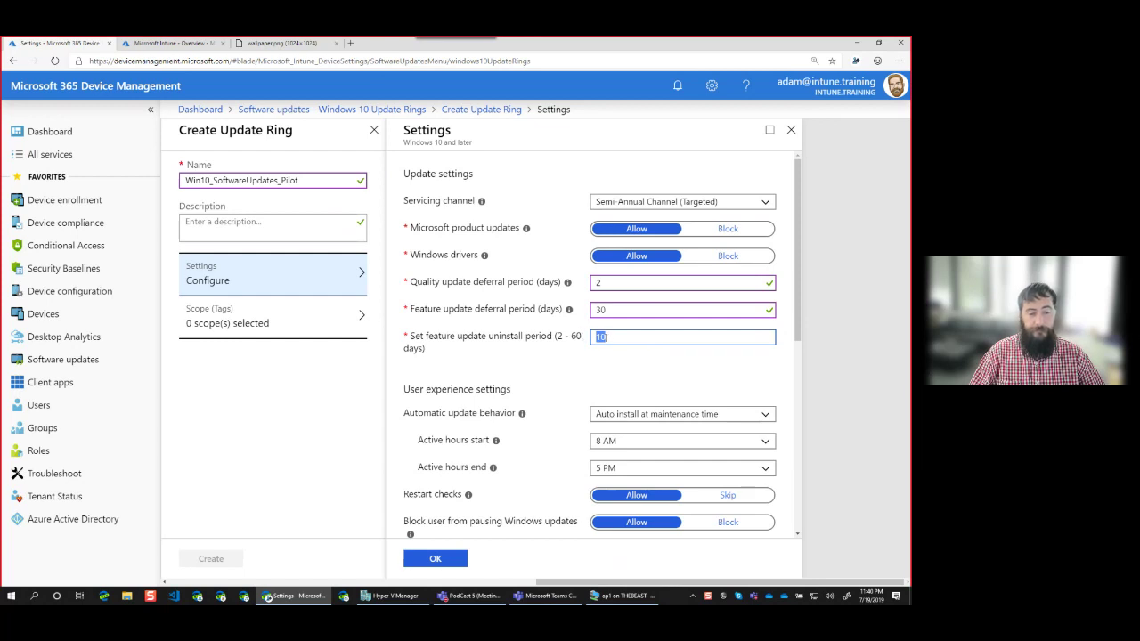
left_click(599, 337)
left_click_drag(623, 337, 594, 337)
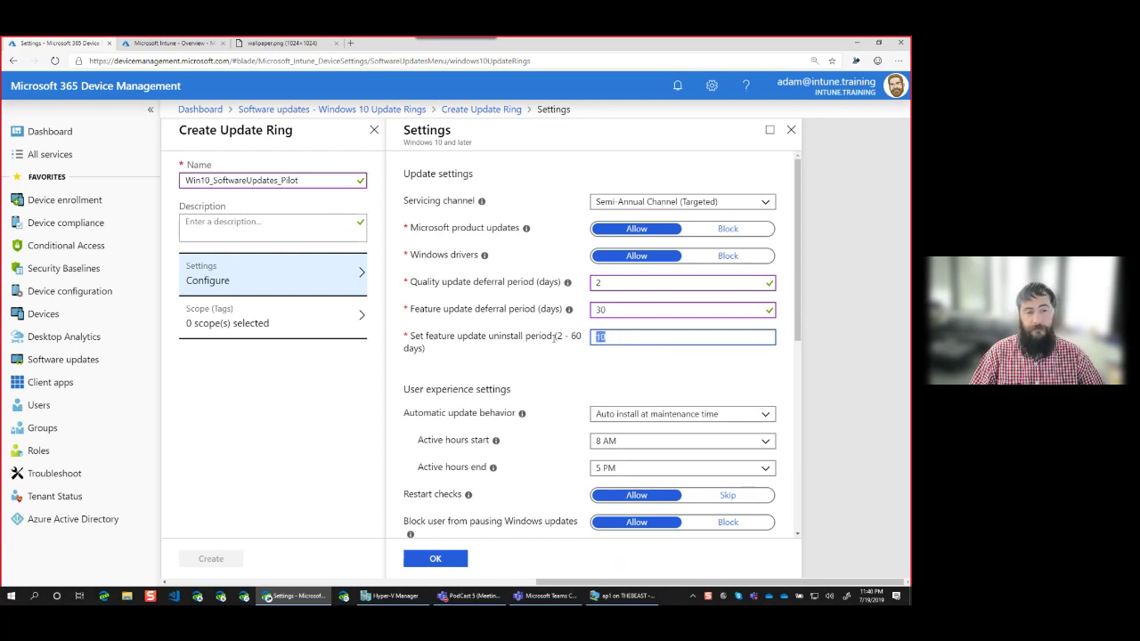
type("60")
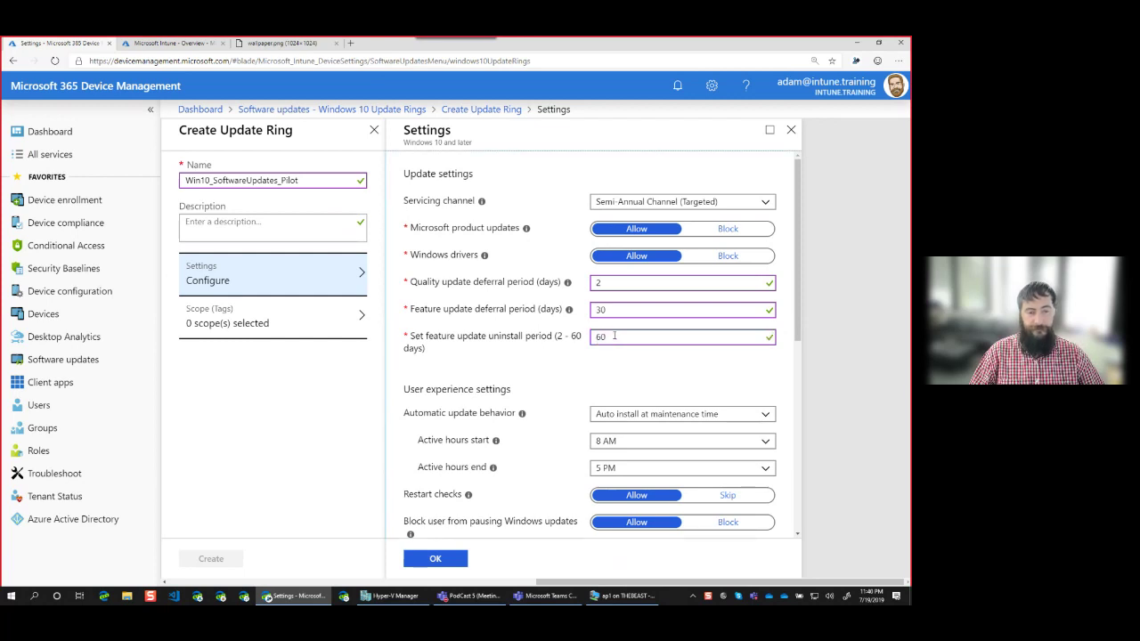
Step: Set the automatic update behavior to Auto install and restart at maintenance time in the user experience settings
scroll(562, 346, "down", 1)
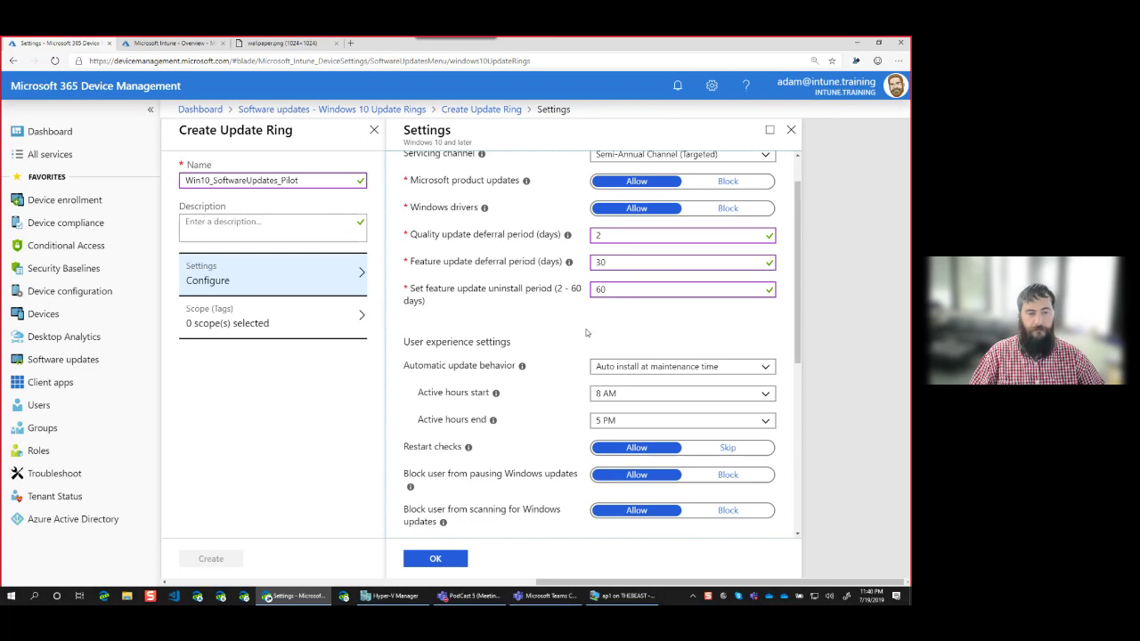
scroll(572, 318, "down", 1)
scroll(572, 318, "down", 5)
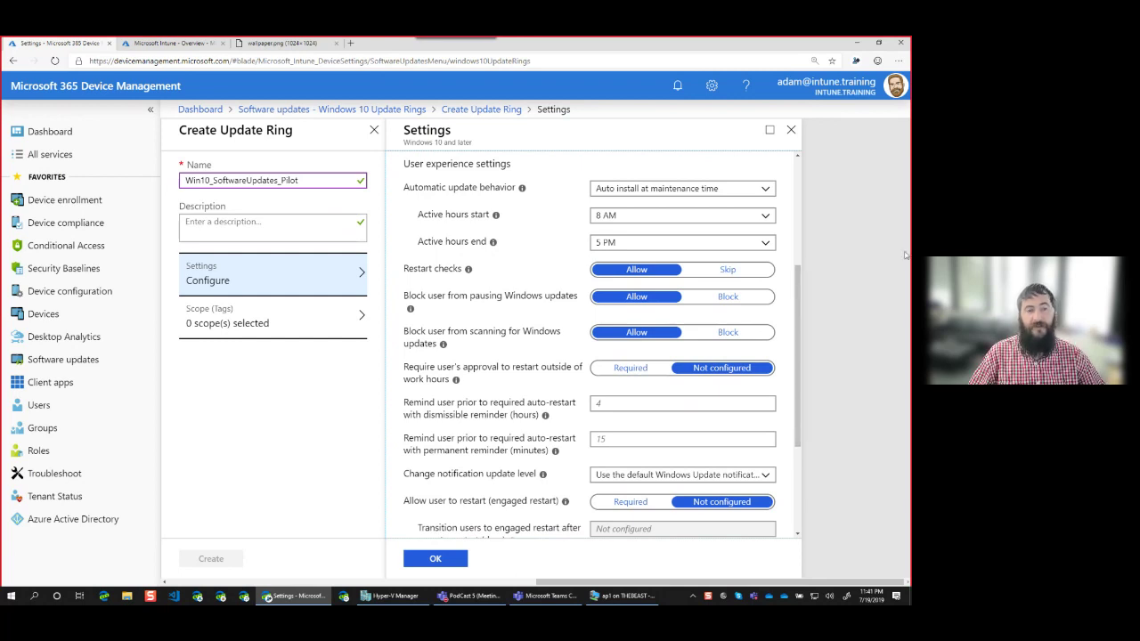
left_click(764, 190)
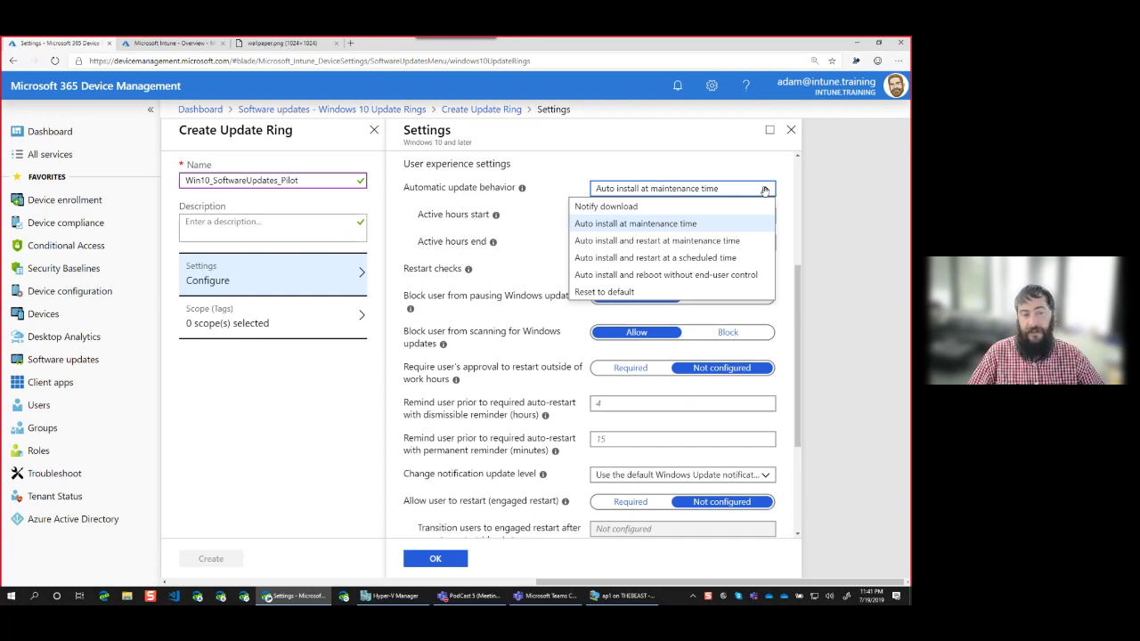
left_click(703, 240)
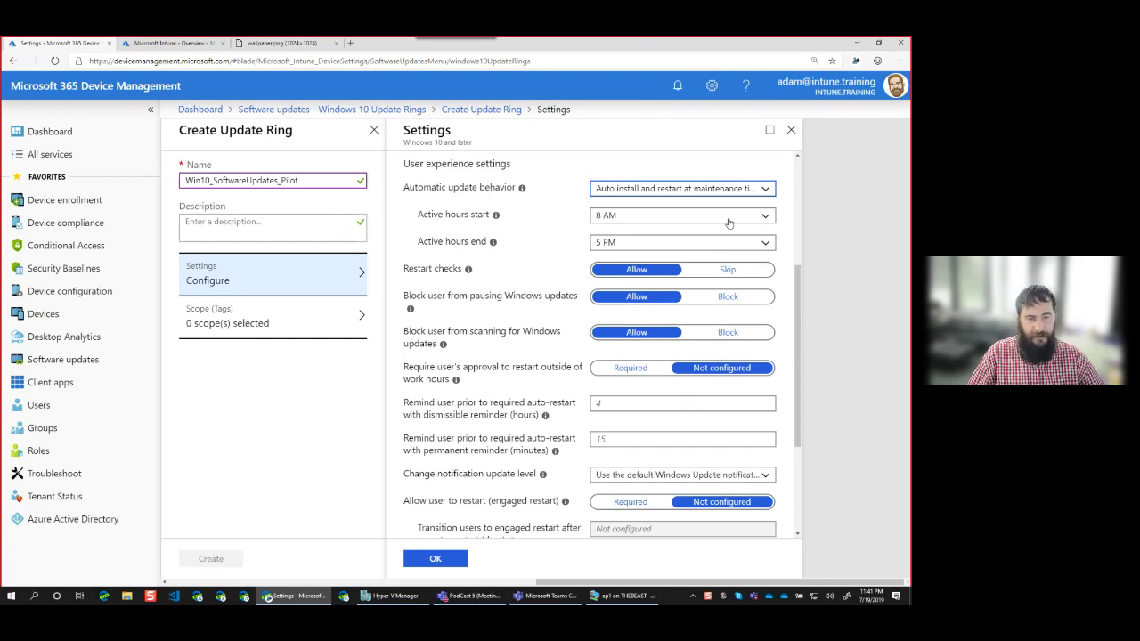
left_click(556, 246)
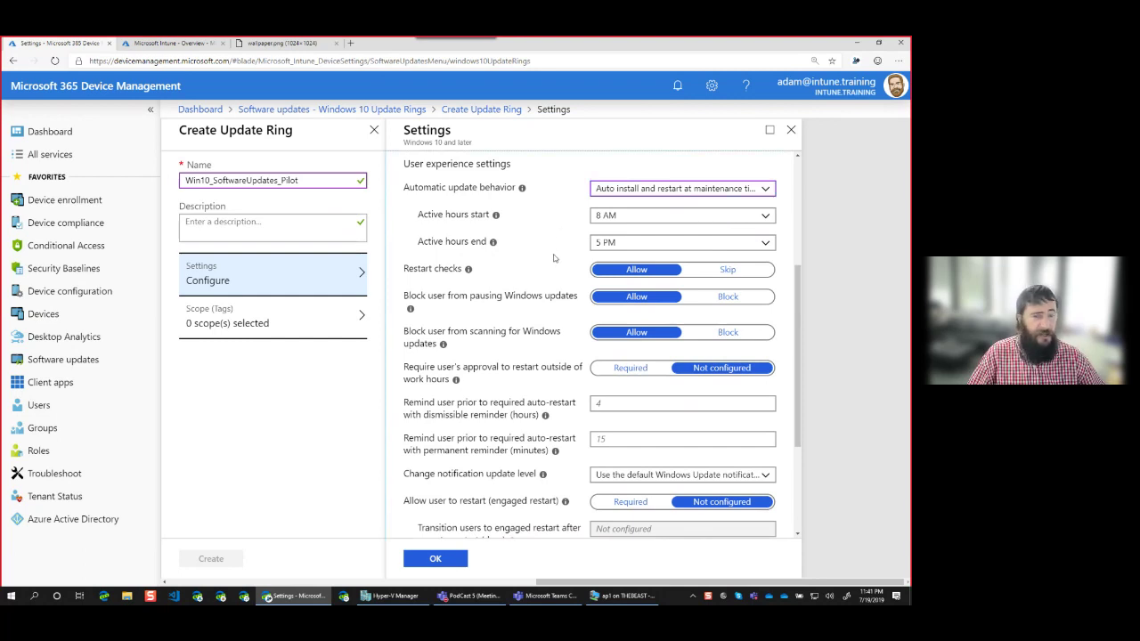
Step: Review the restart checks and the pause and scan blocking settings, comparing them with the virtual machine's Windows Update page
scroll(548, 244, "down", 1)
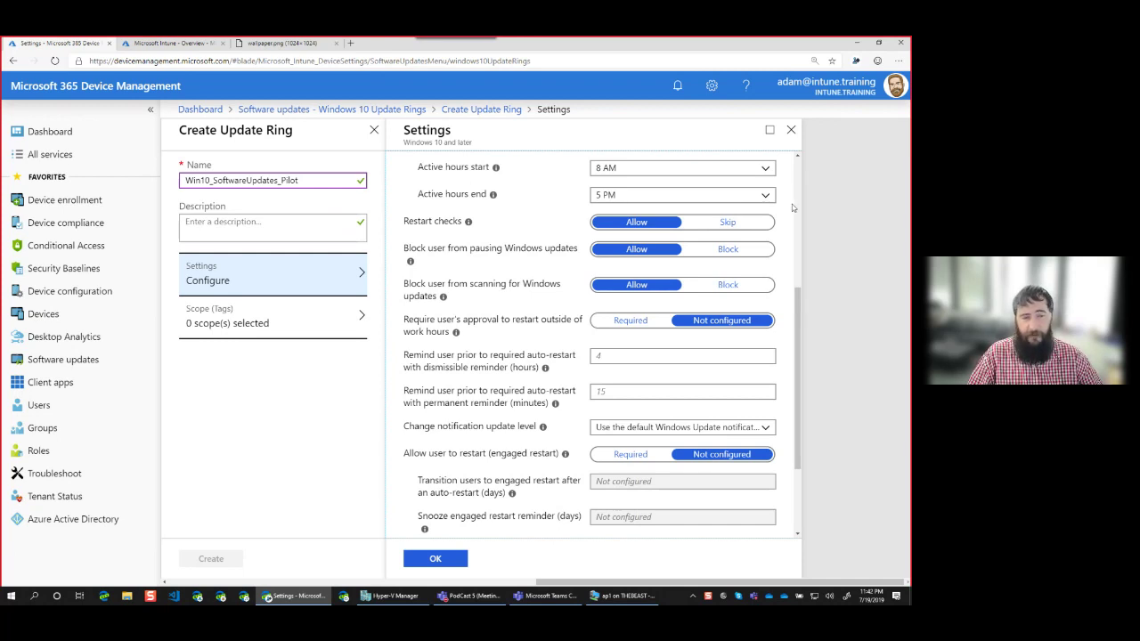
mouse_move(469, 226)
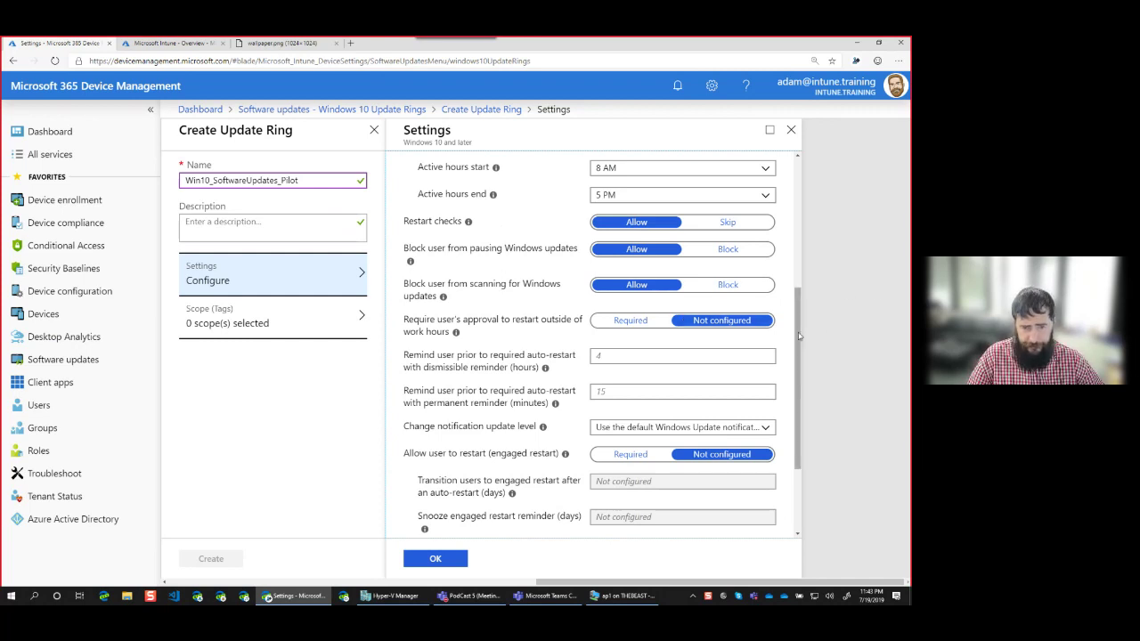
left_click_drag(799, 335, 799, 365)
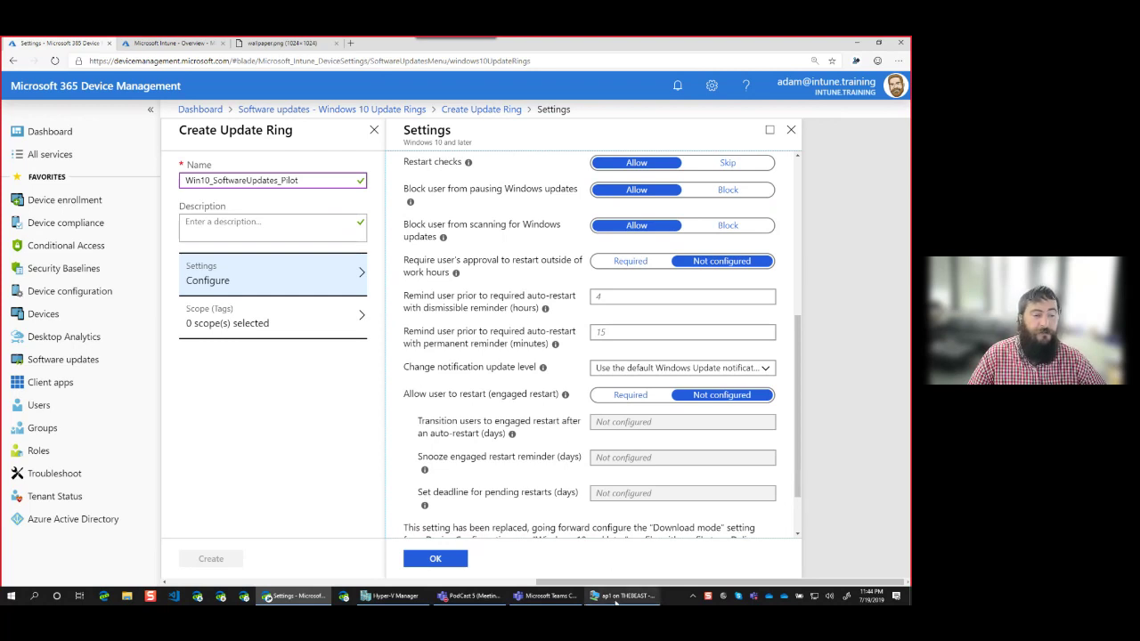
left_click(621, 550)
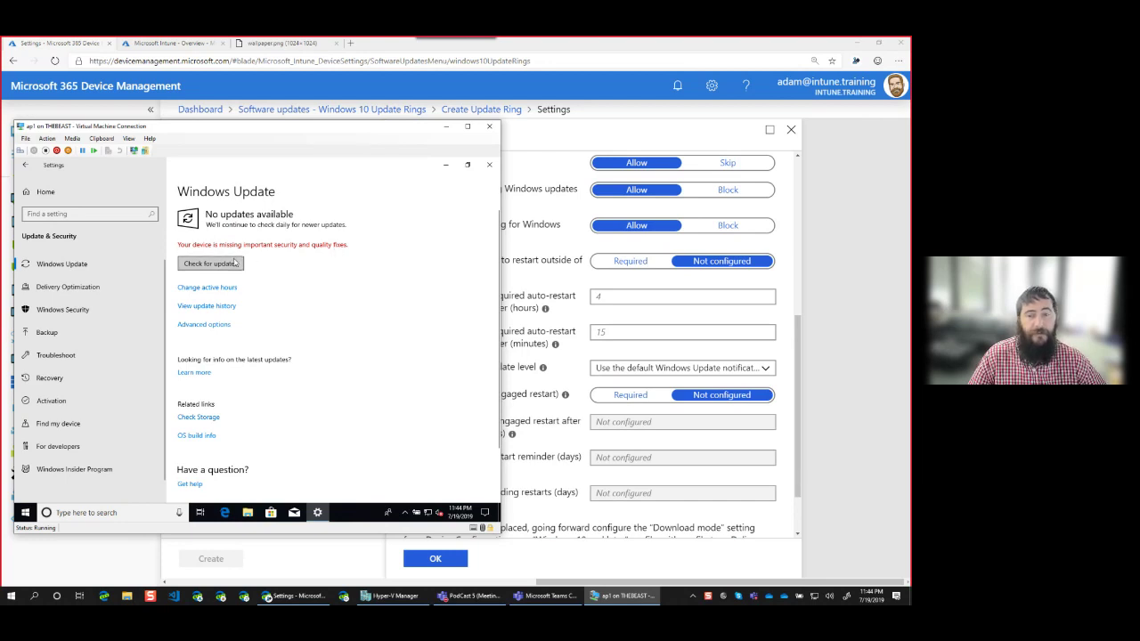
left_click(445, 126)
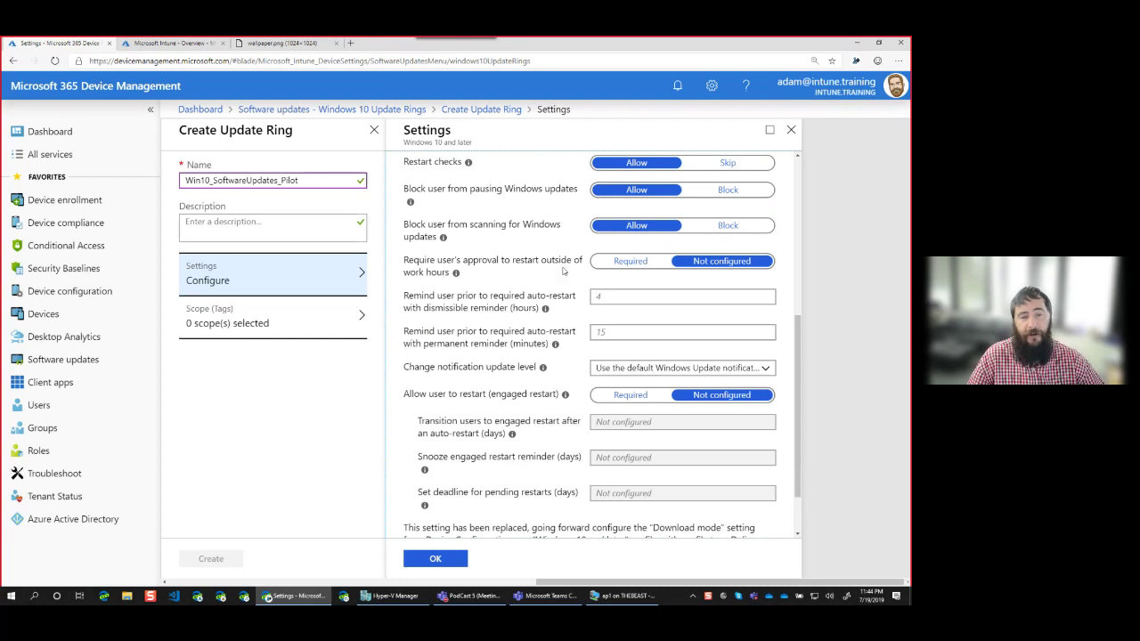
Step: Review the remaining restart and notification settings and read the notice above the Delivery Optimization download mode
scroll(563, 271, "down", 1)
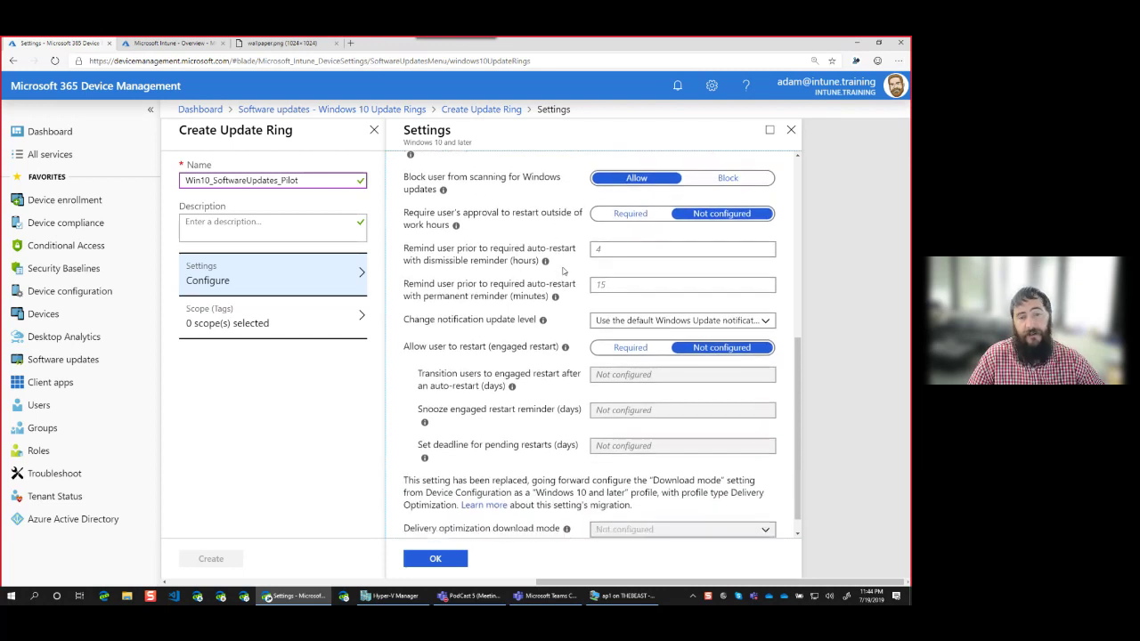
scroll(797, 412, "down", 1)
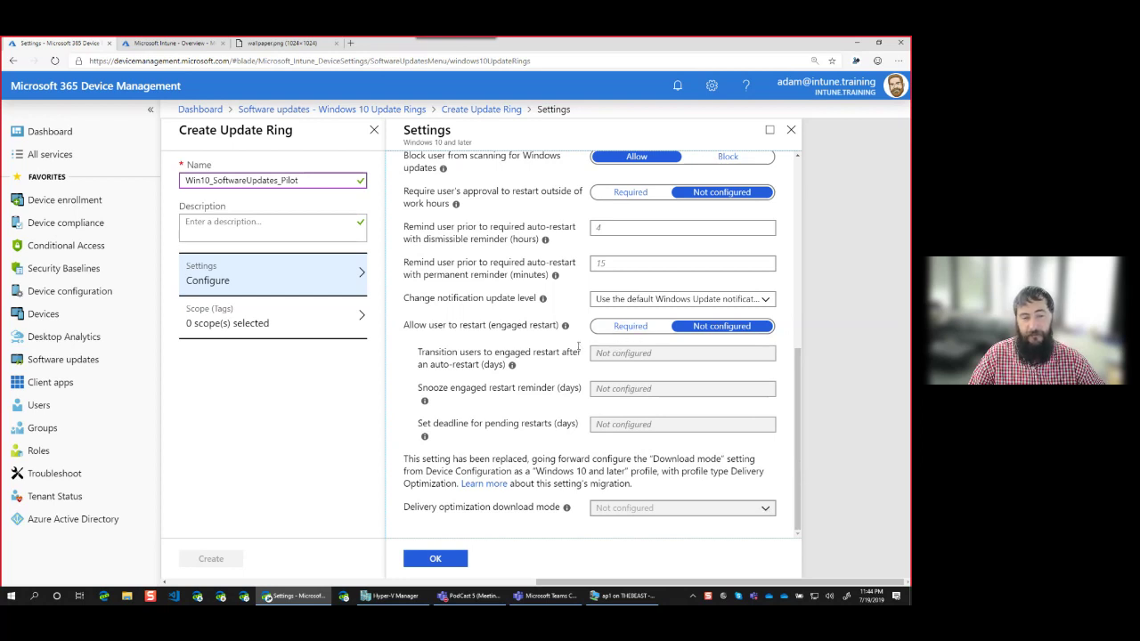
left_click_drag(403, 459, 630, 485)
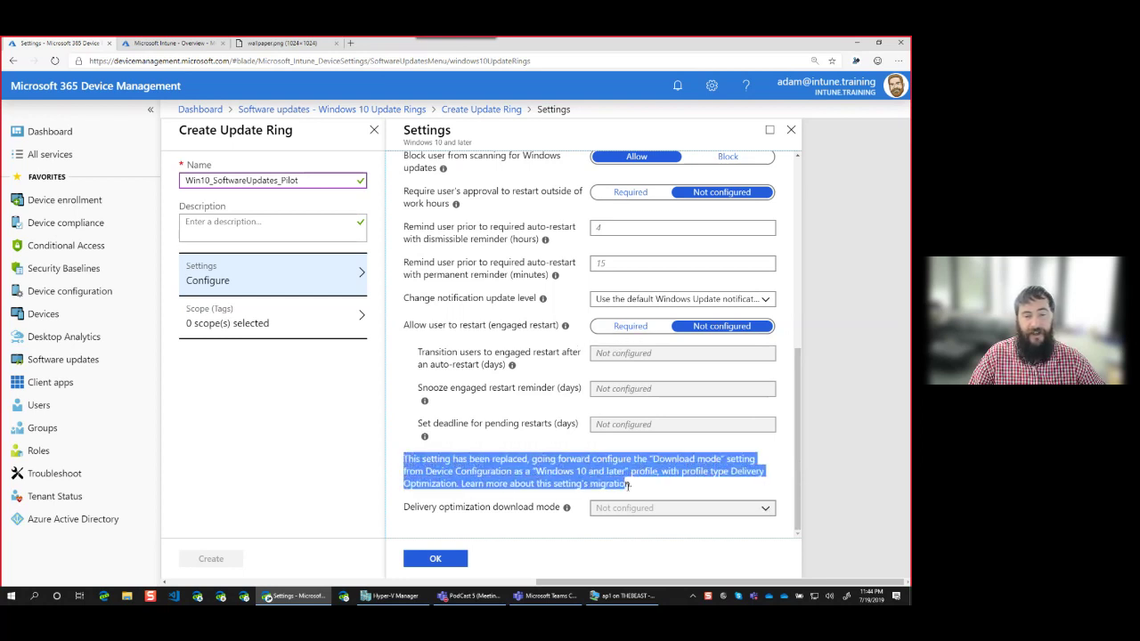
left_click(676, 493)
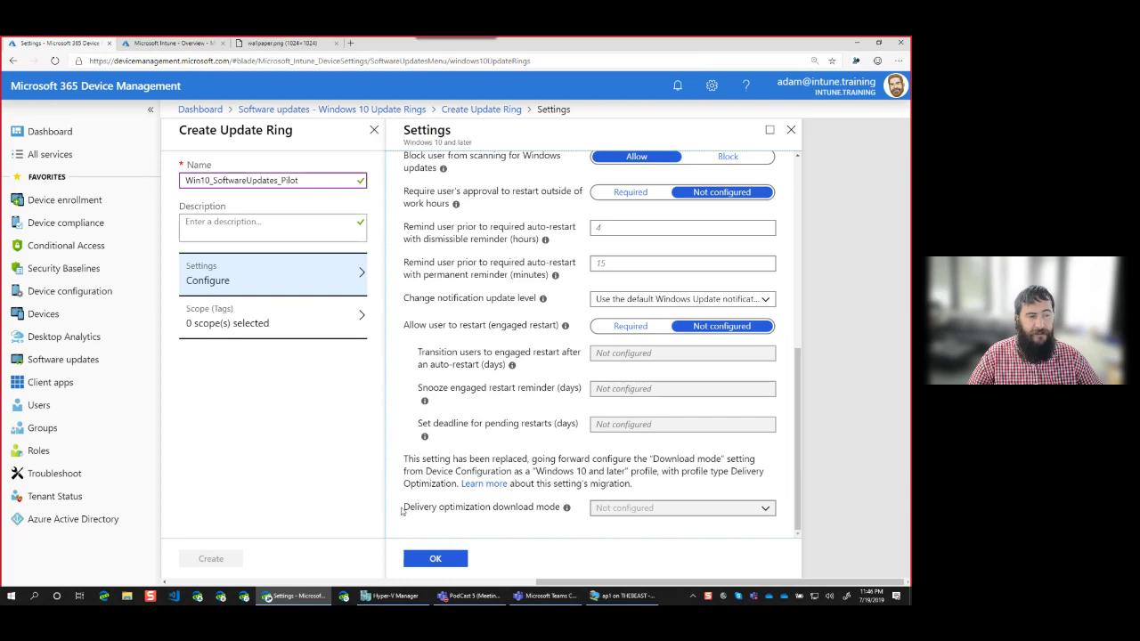
Step: Examine the virtual machine's Delivery Optimization settings and its Activity monitor download and upload statistics, reached from the advanced Windows Update options
left_click(623, 595)
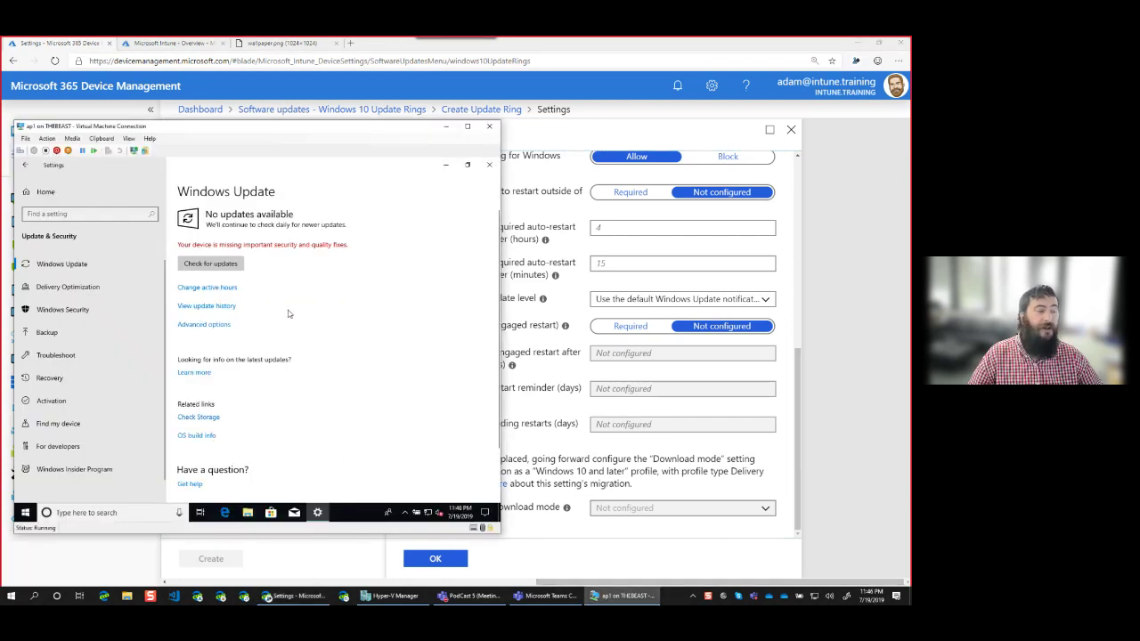
left_click(225, 328)
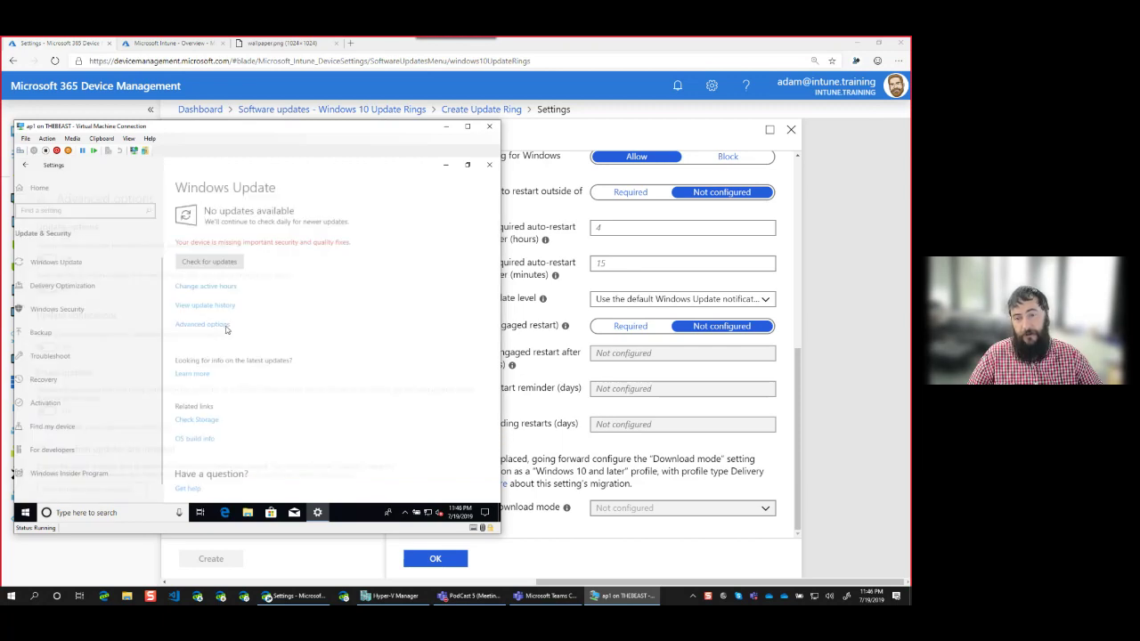
scroll(75, 400, "down", 5)
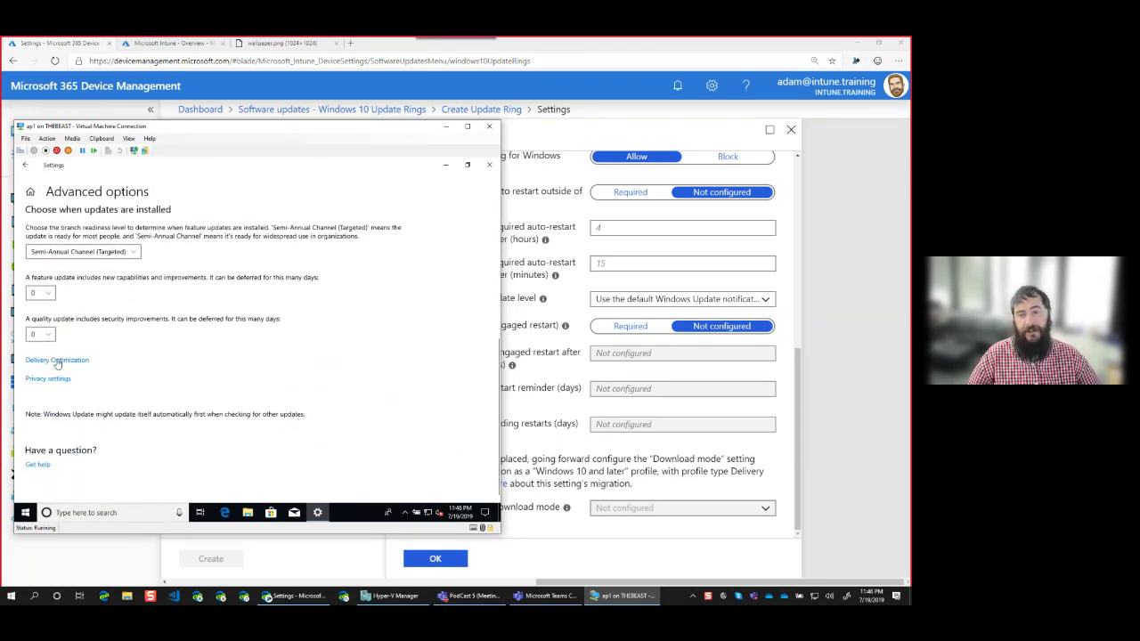
left_click(57, 363)
scroll(276, 362, "down", 2)
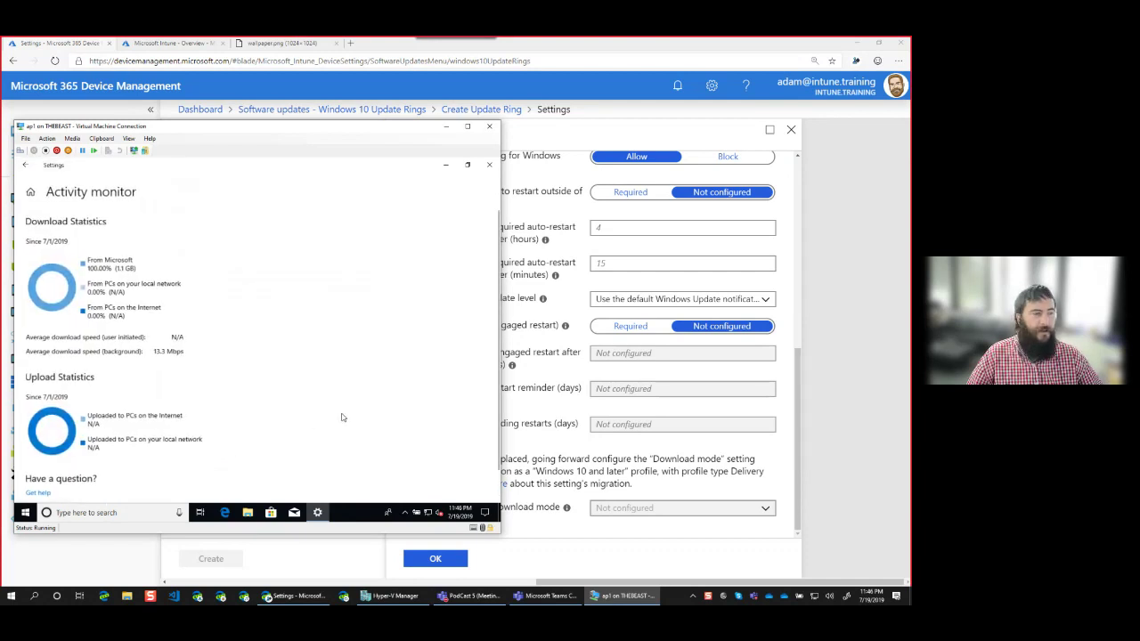
scroll(277, 304, "down", 1)
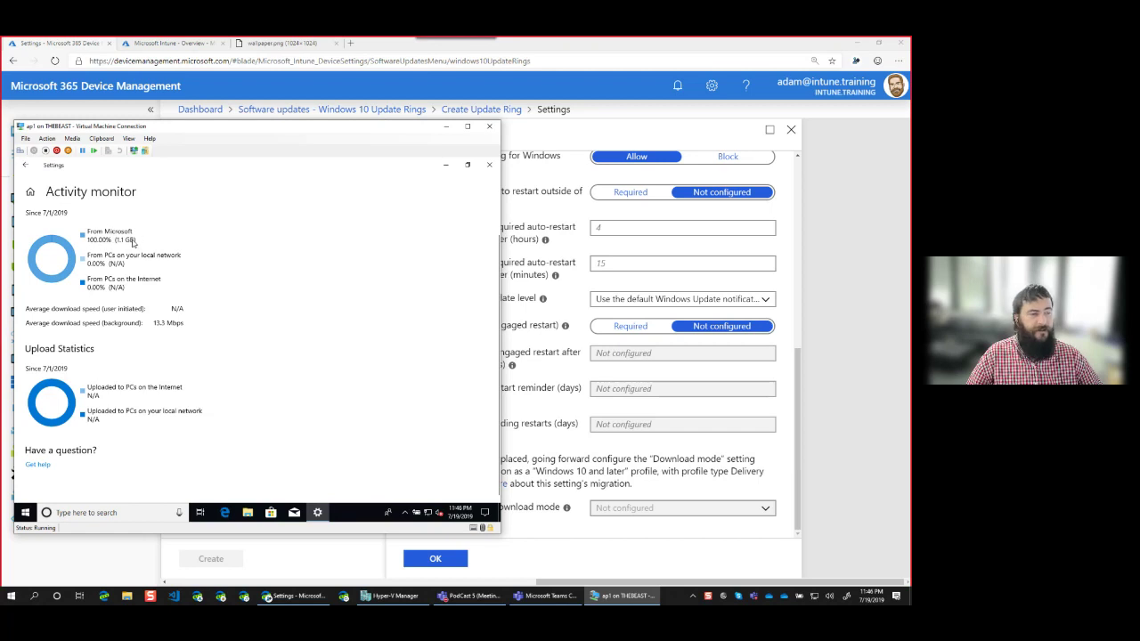
left_click(28, 171)
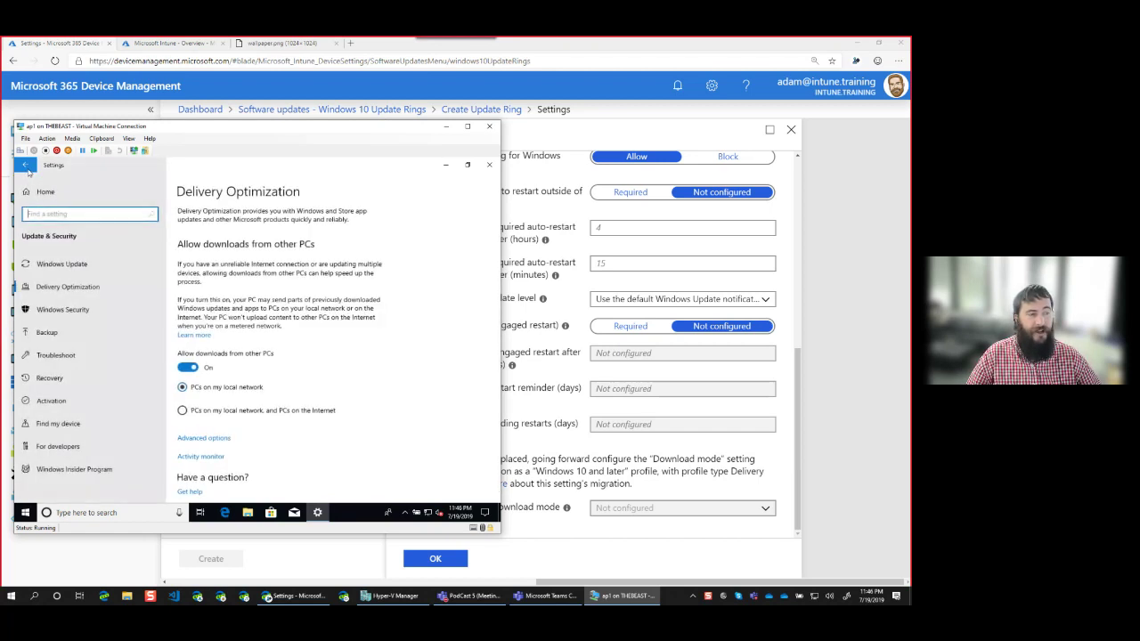
scroll(329, 349, "down", 1)
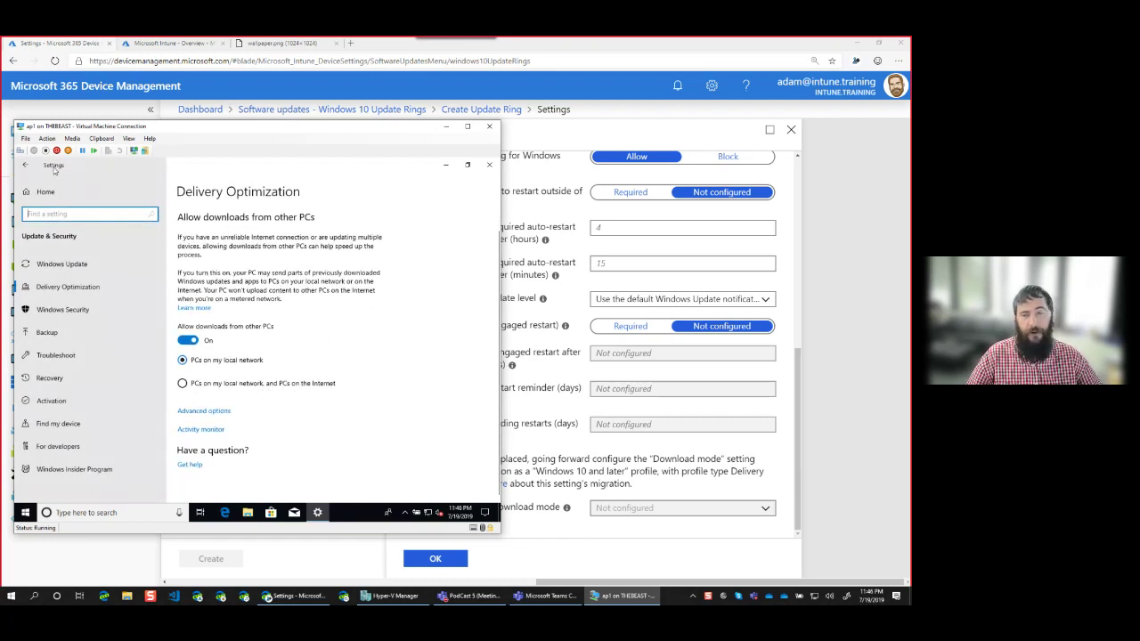
left_click(440, 131)
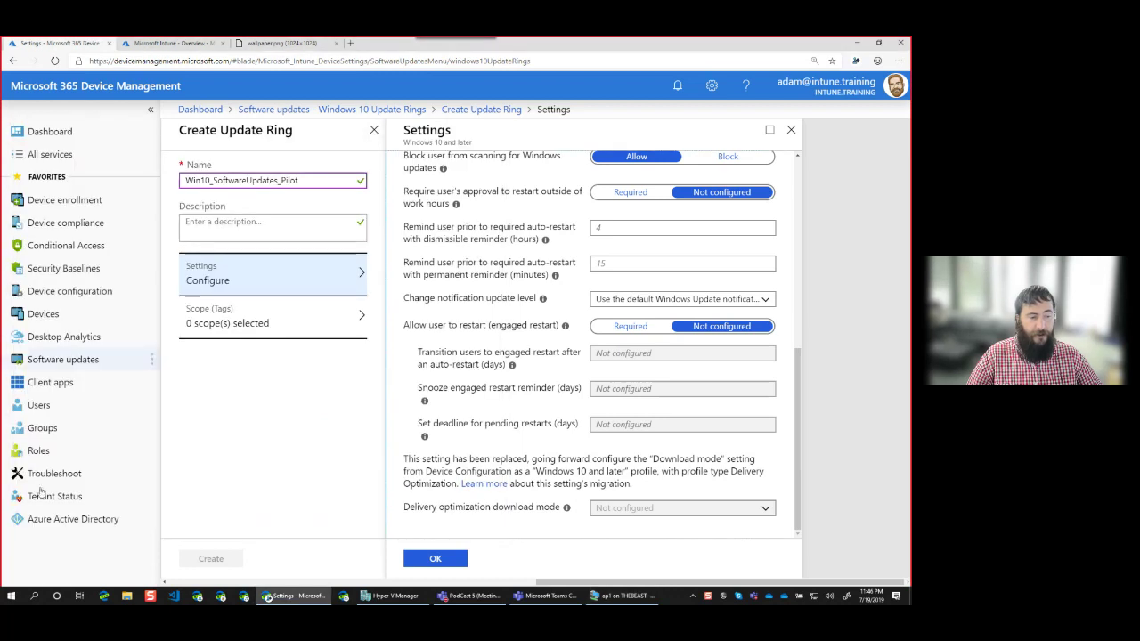
Step: Examine the host computer's Windows Update page, Delivery Optimization options and Activity monitor statistics for comparison, and close its Settings
right_click(12, 595)
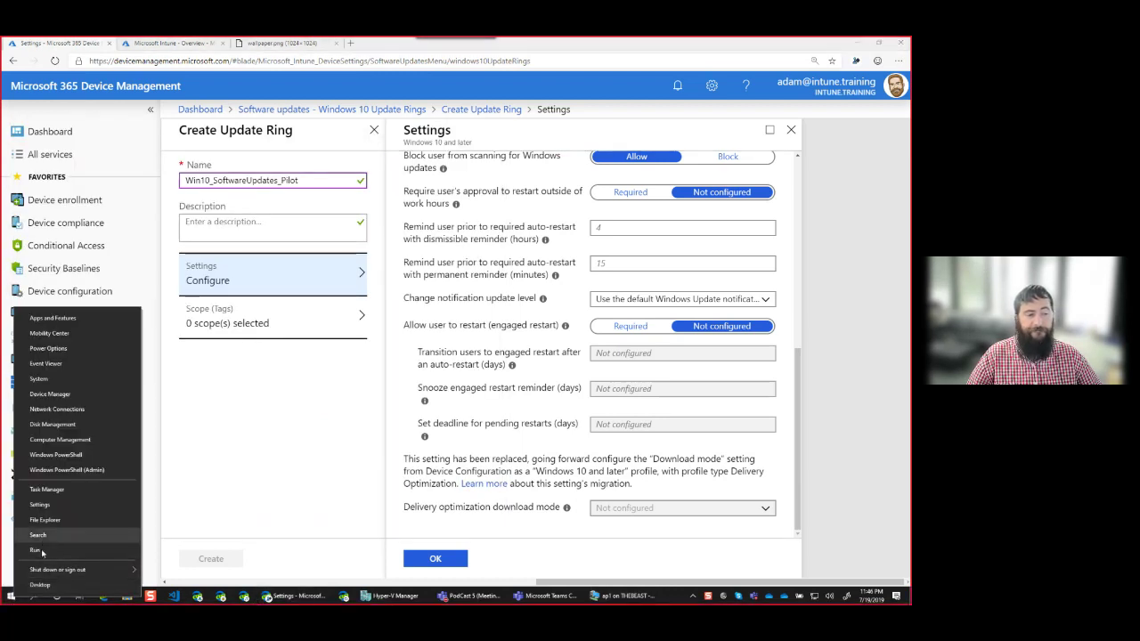
left_click(40, 504)
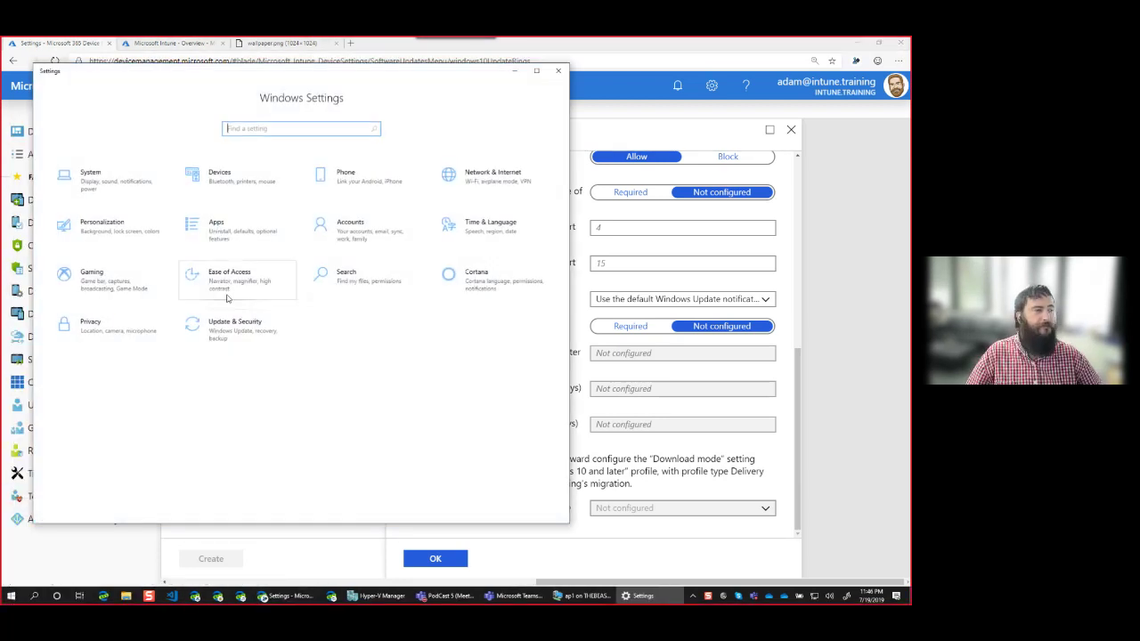
left_click(260, 332)
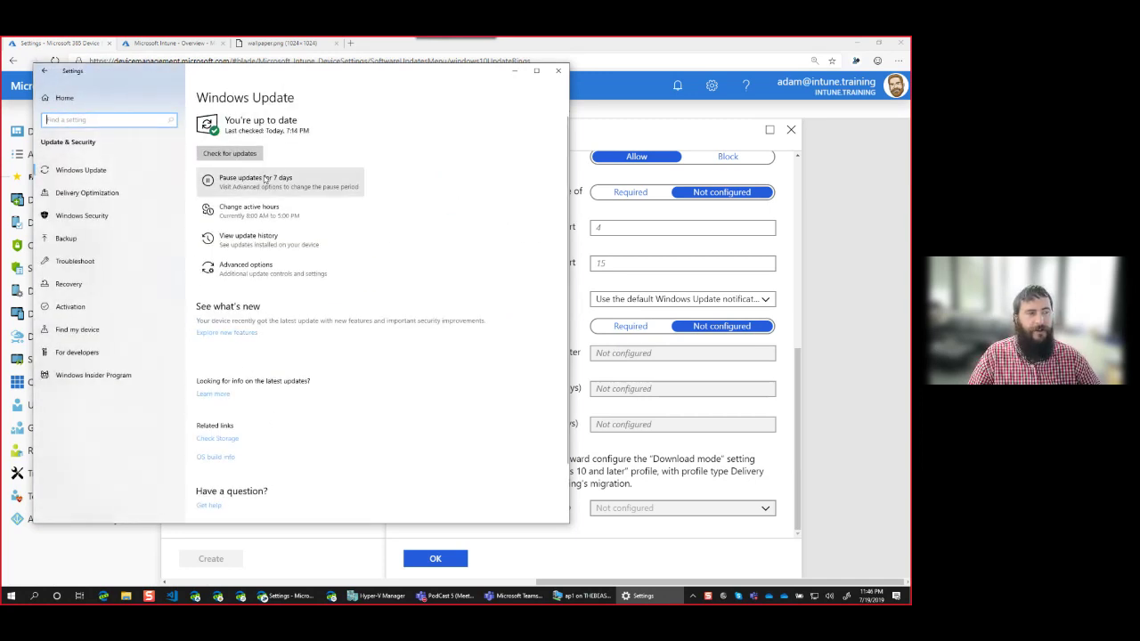
scroll(276, 386, "down", 2)
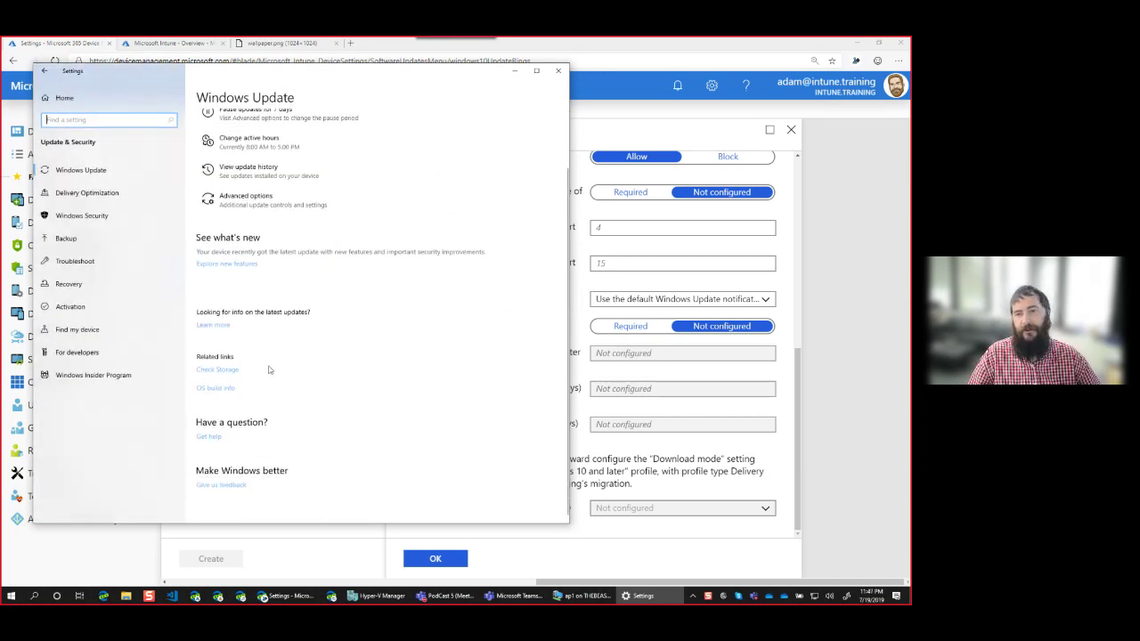
scroll(267, 369, "up", 2)
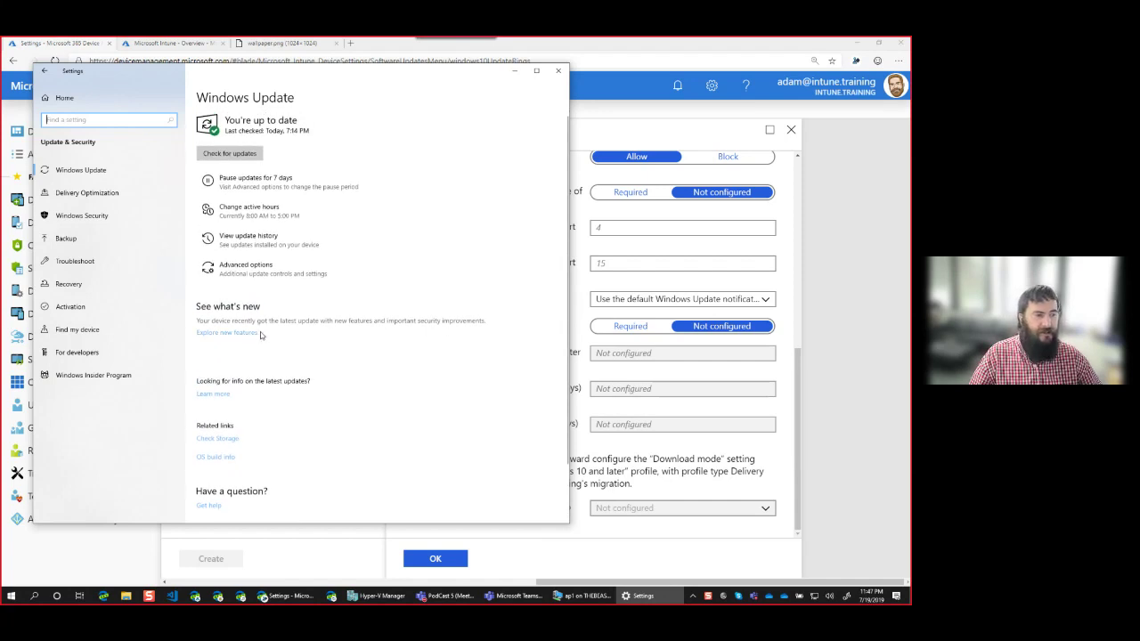
left_click(114, 196)
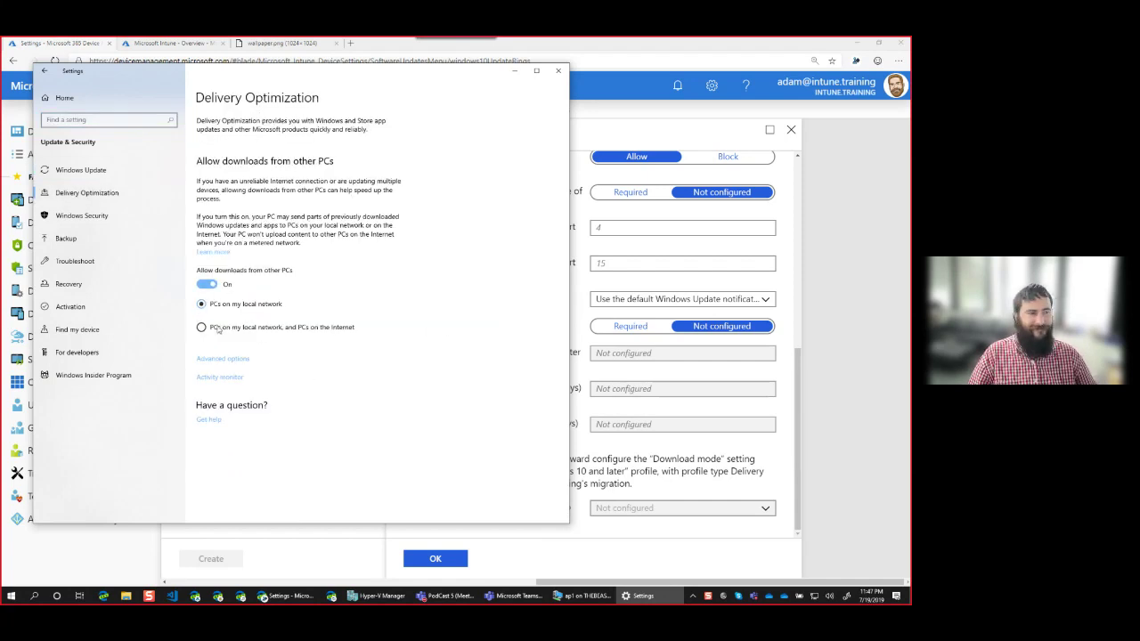
left_click(223, 377)
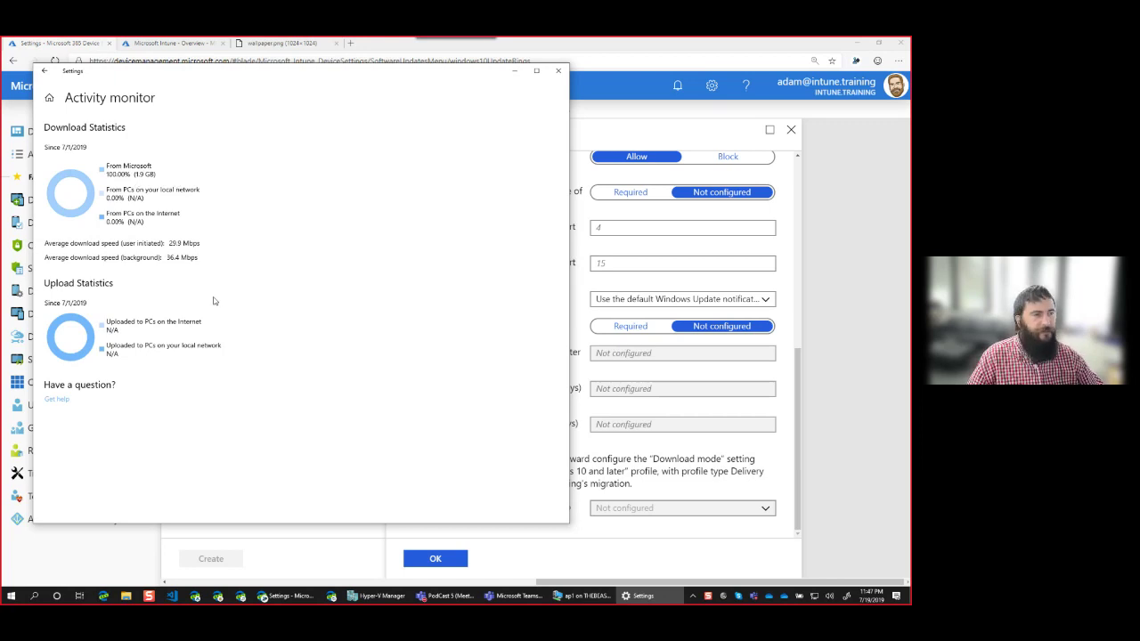
left_click(44, 70)
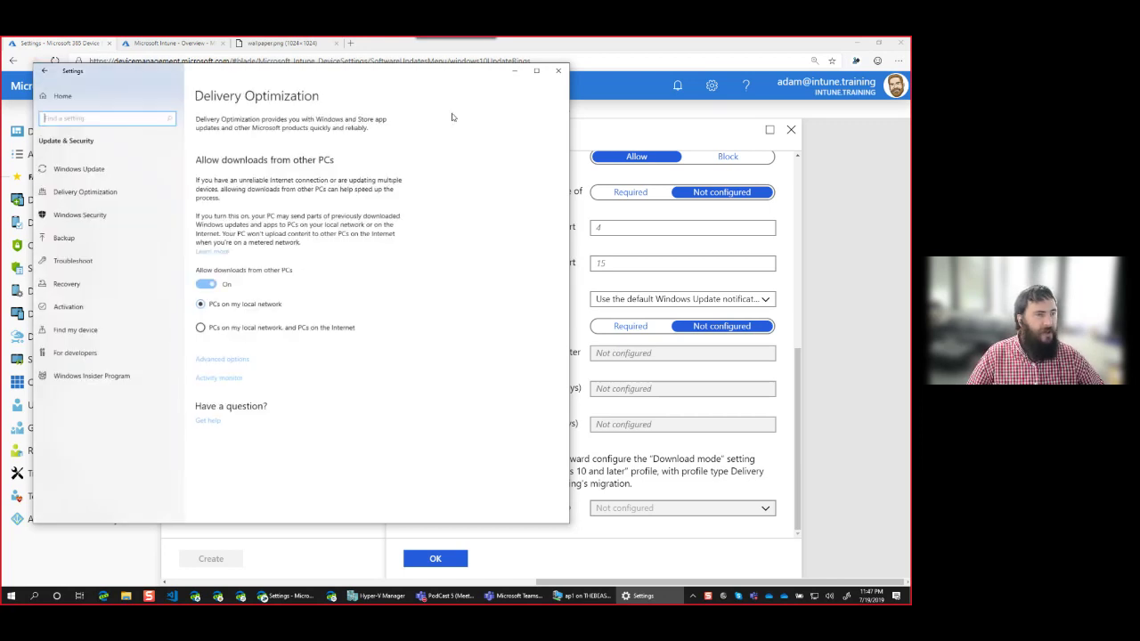
left_click(558, 70)
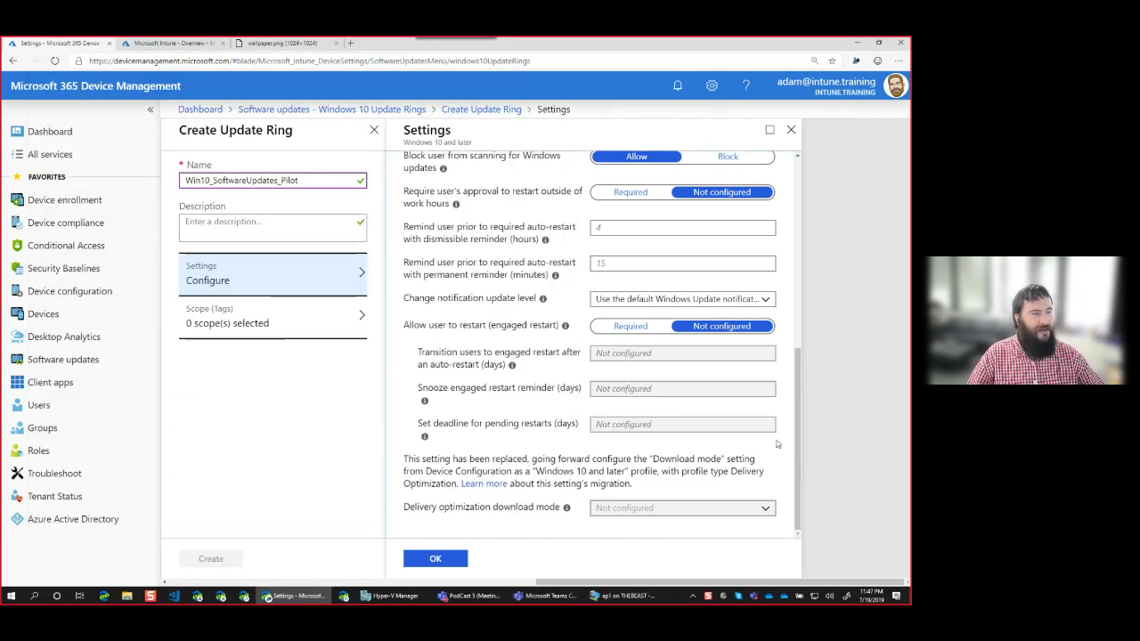
Step: Accept the configured settings and create the Win10_SoftwareUpdates_Pilot update ring
left_click(437, 560)
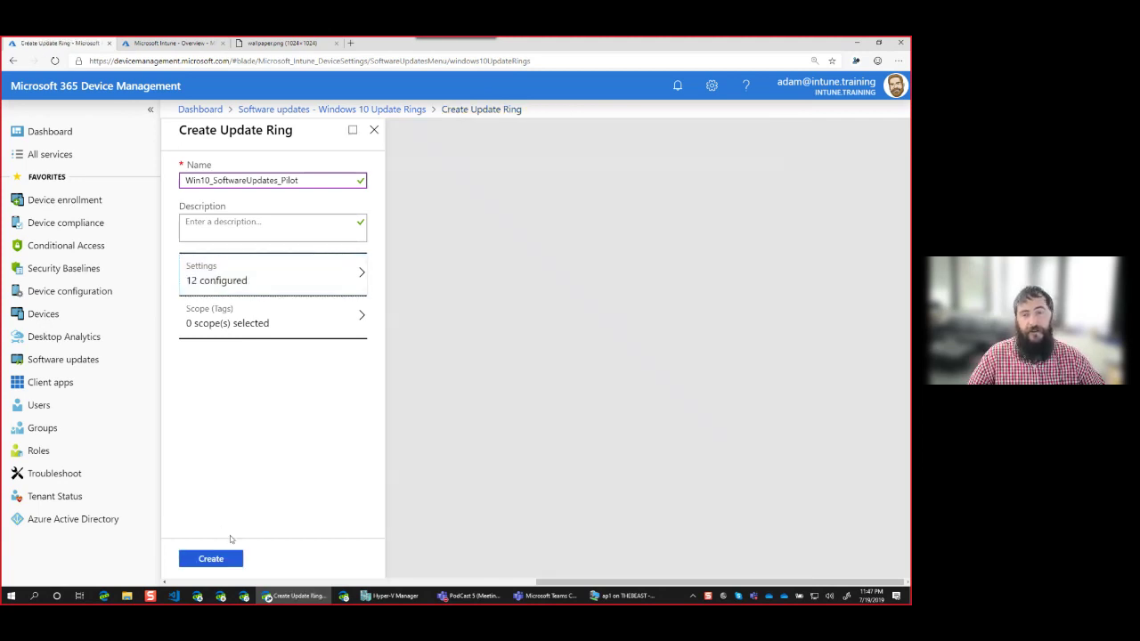
left_click(223, 560)
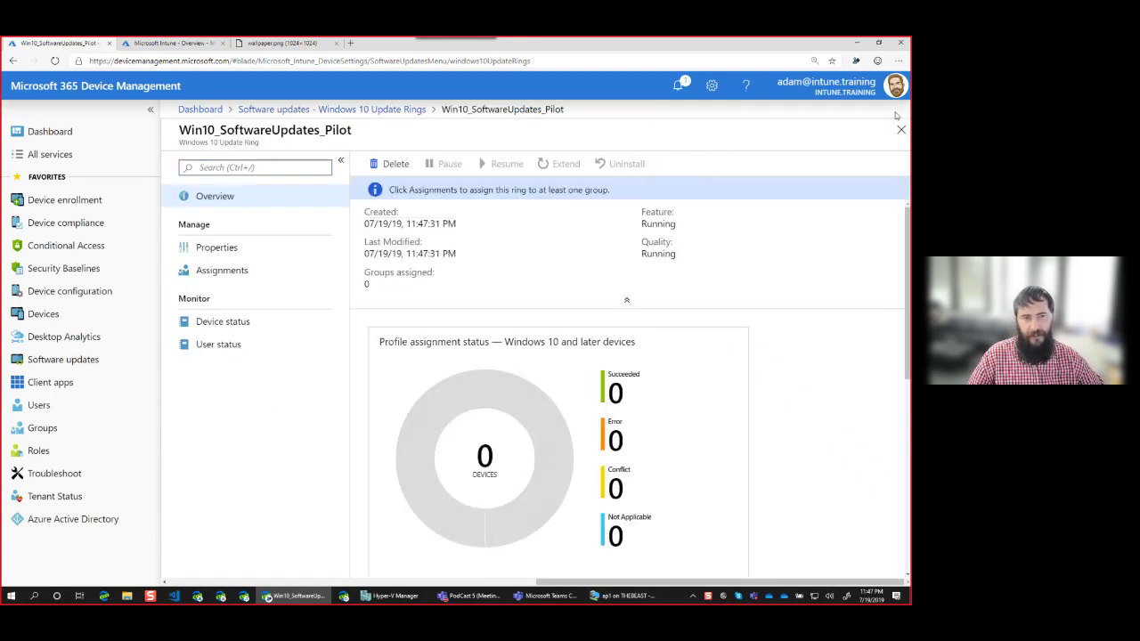
Step: Assign the pilot update ring to the selected group Win10_Intune_Baseline and save the assignment
left_click(222, 270)
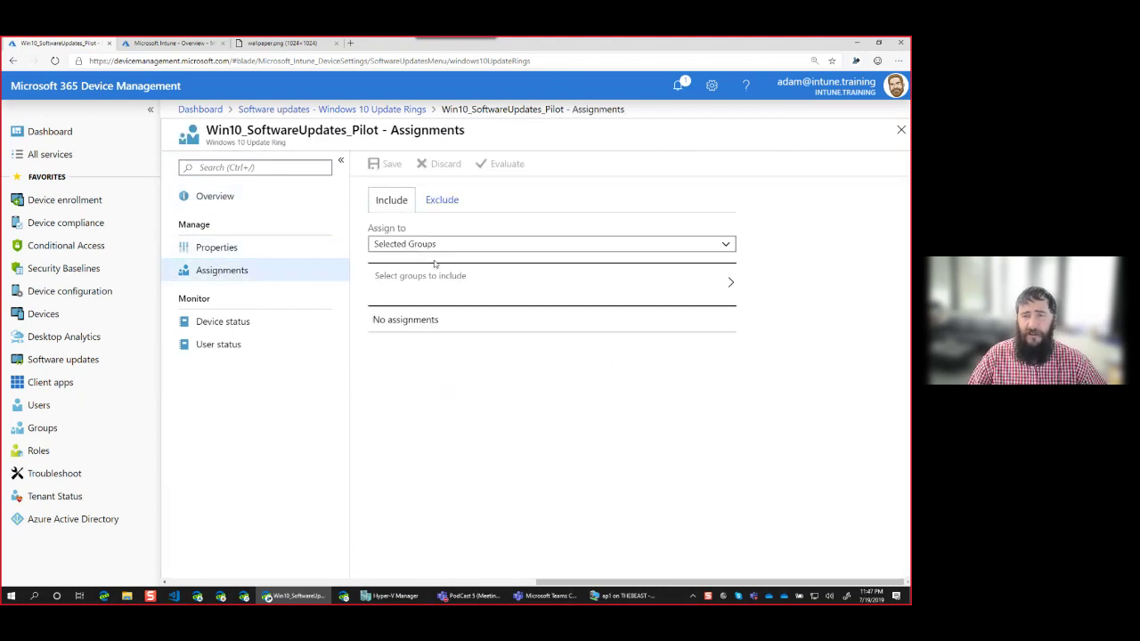
left_click(451, 246)
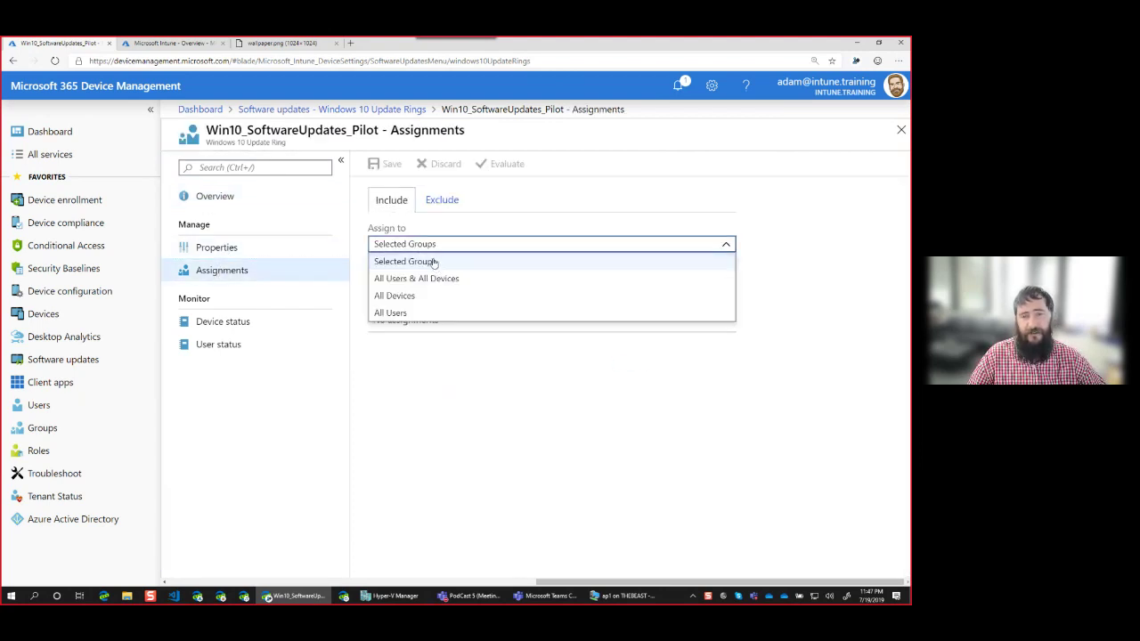
left_click(428, 262)
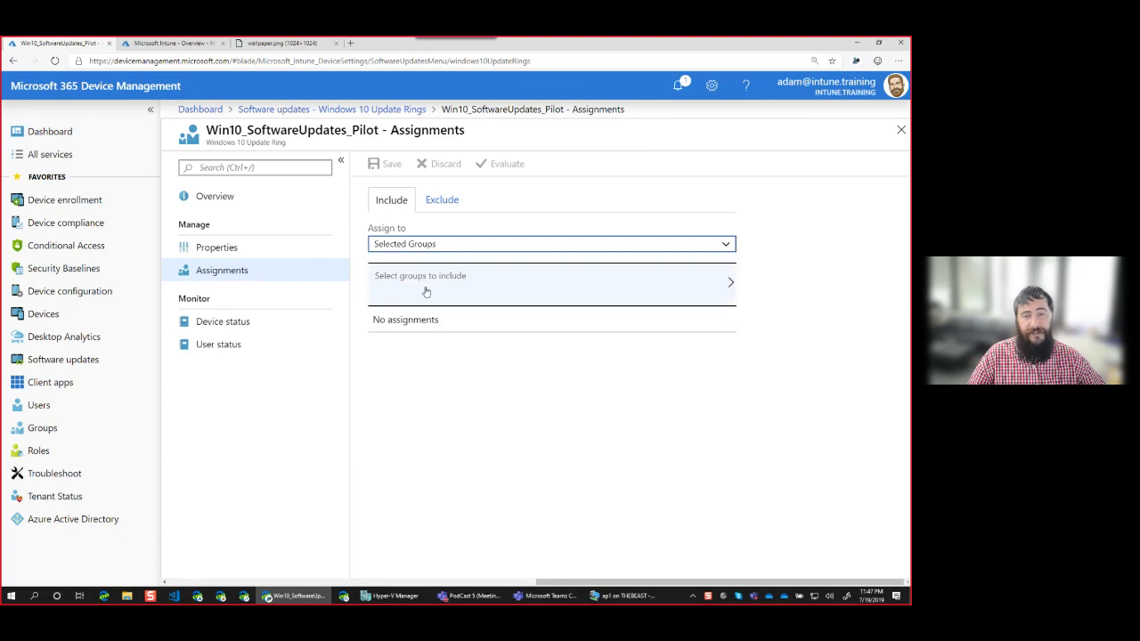
left_click(463, 291)
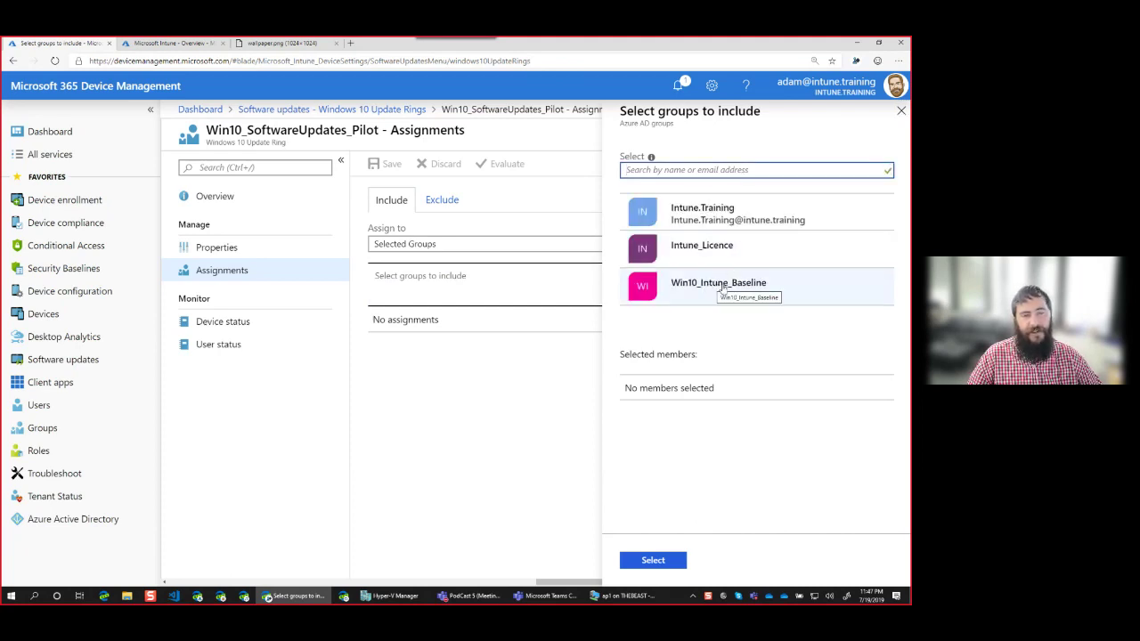
left_click(746, 287)
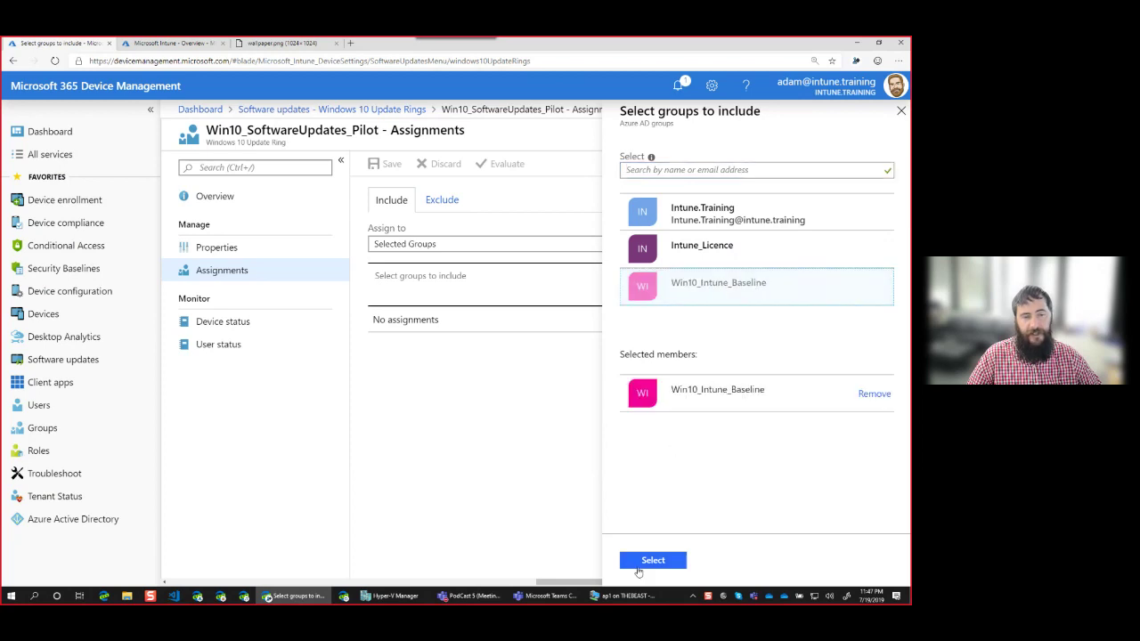
left_click(651, 563)
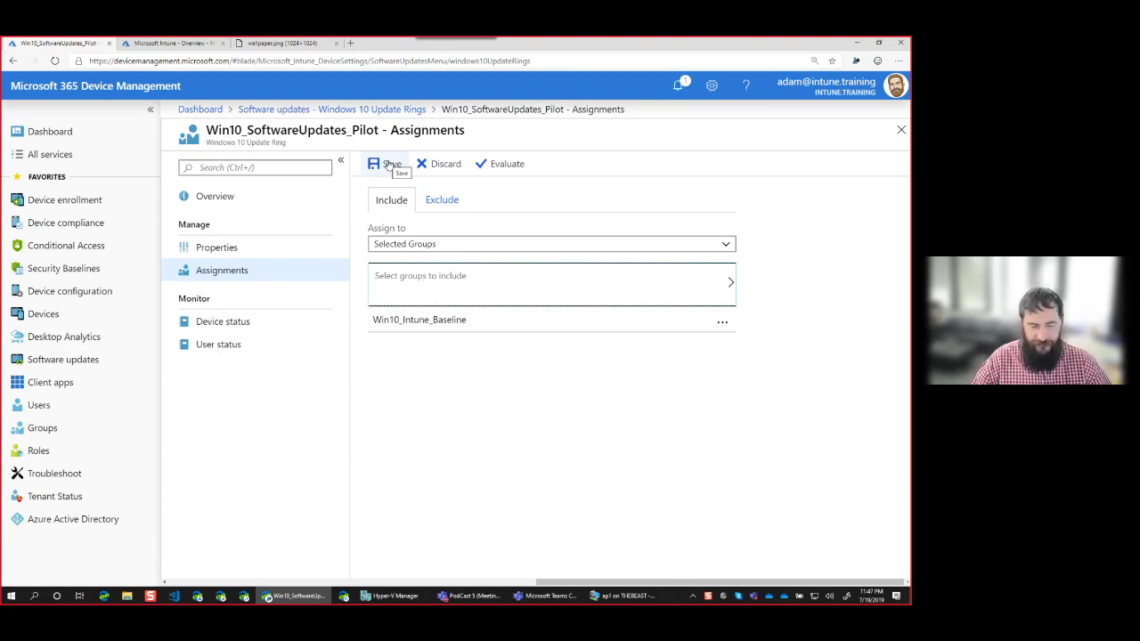
left_click(388, 165)
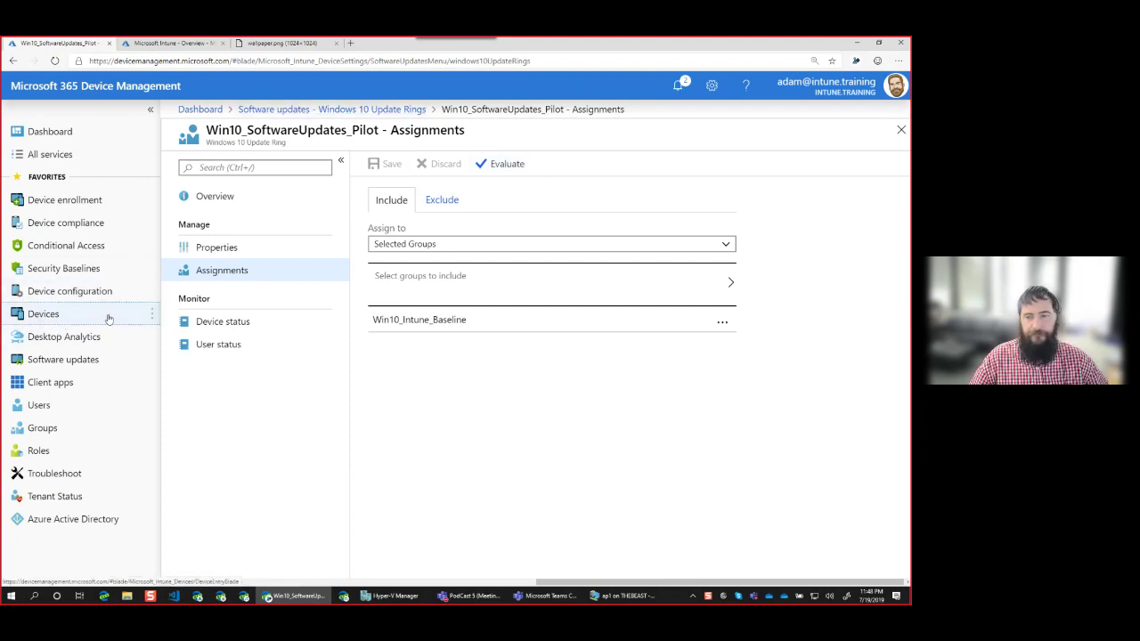
Step: Start and confirm a policy sync for the managed device DESKTOP-M7707V8
left_click(49, 314)
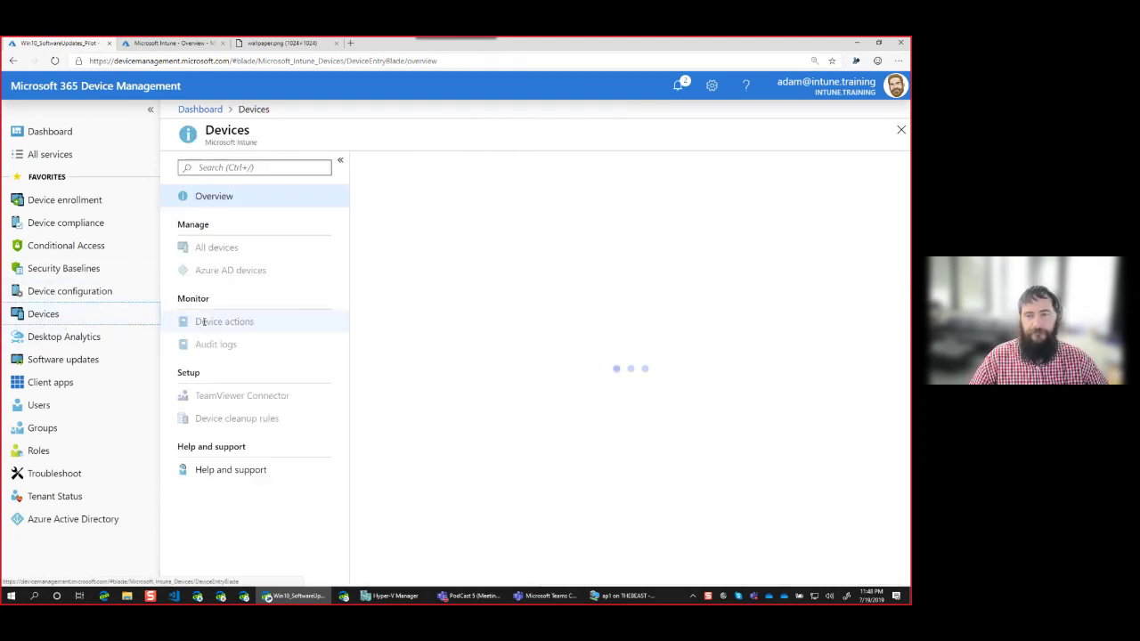
left_click(228, 252)
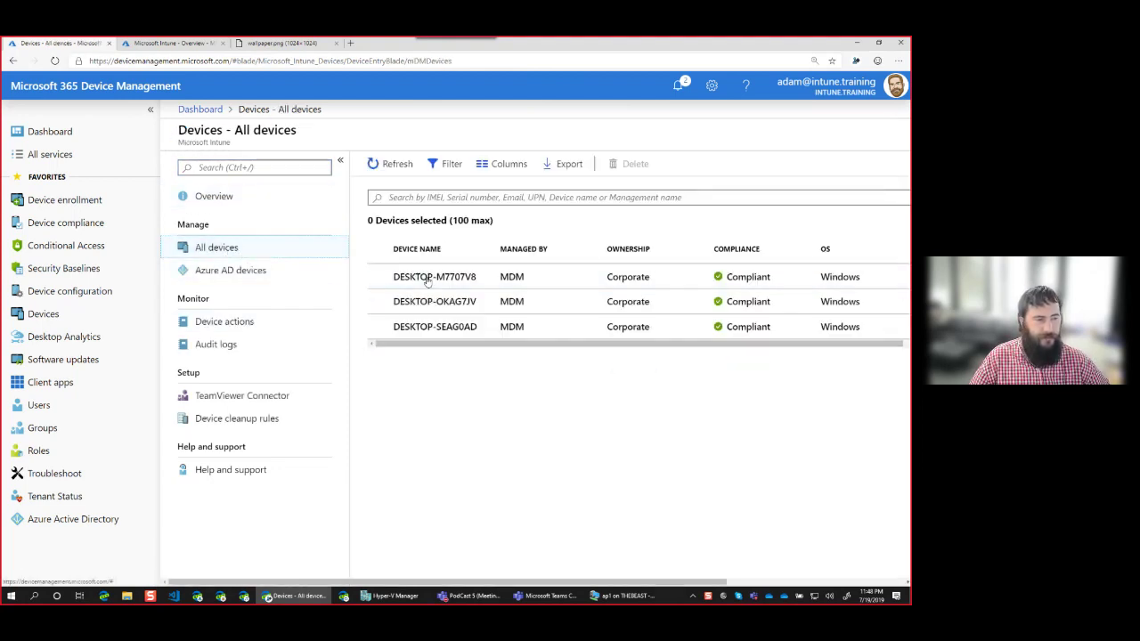
left_click(462, 282)
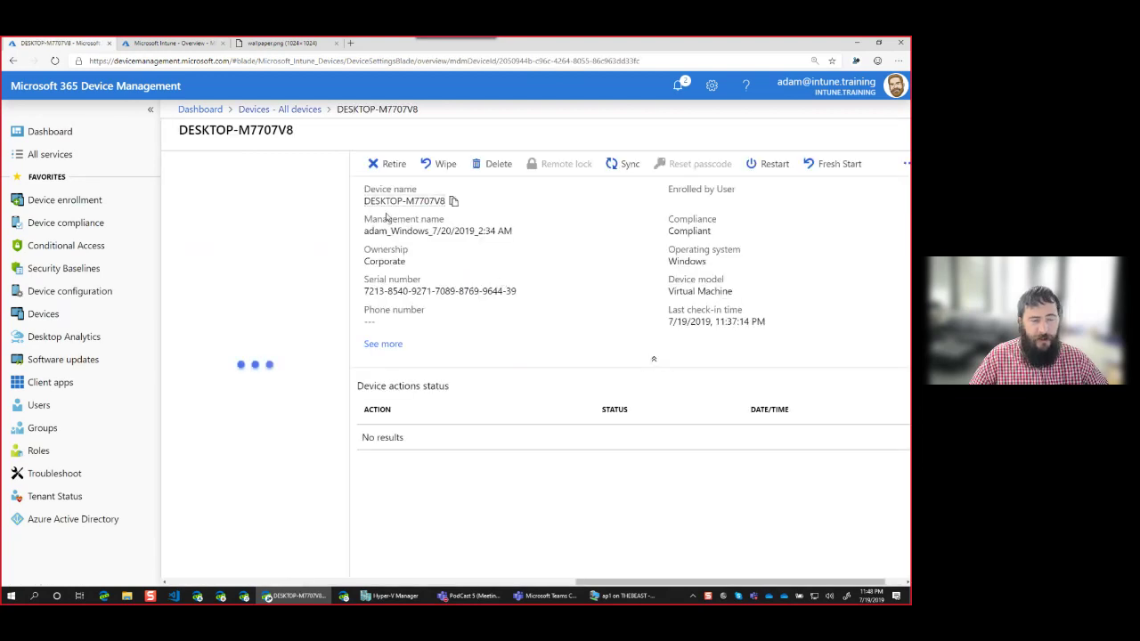
left_click(629, 165)
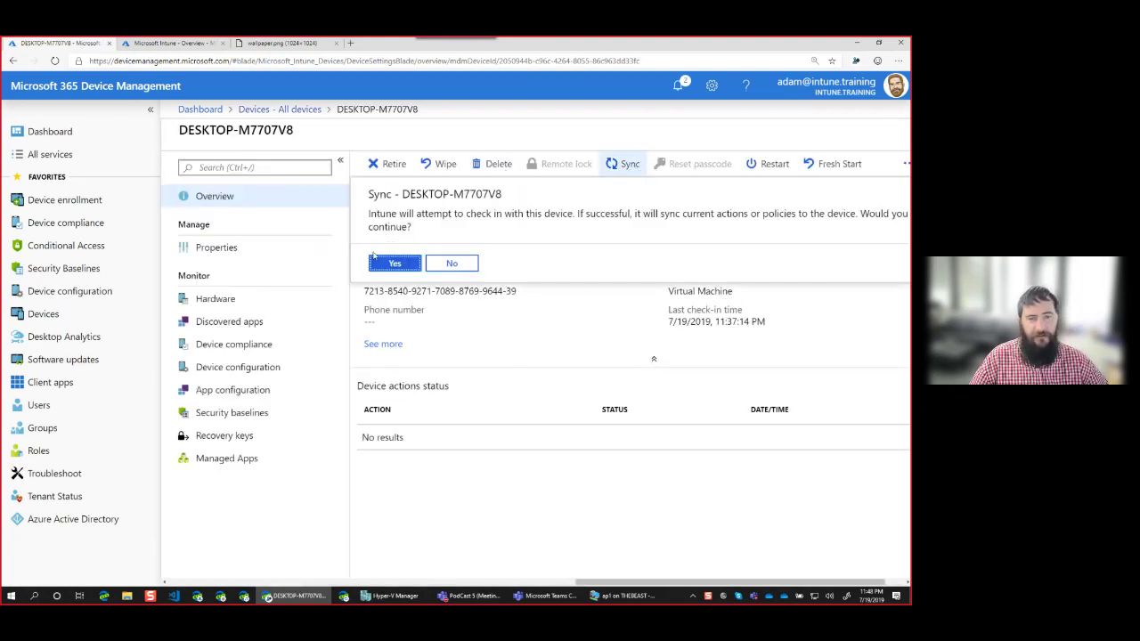
left_click(394, 263)
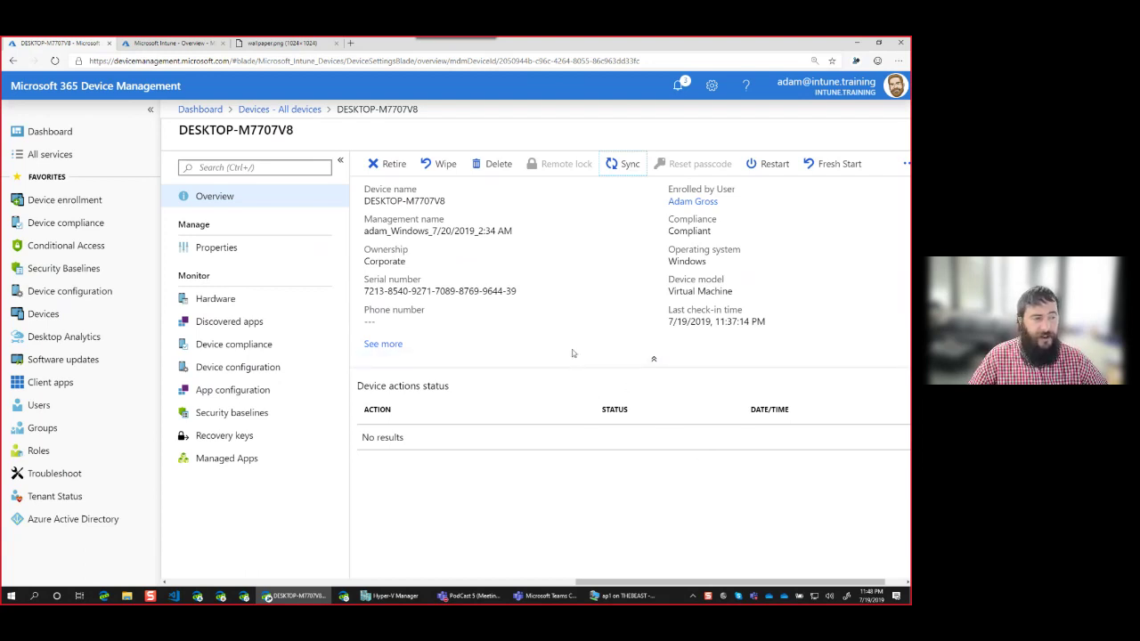
Step: Switch to the virtual machine and open the advanced Windows Update options to check them against the update ring
left_click(621, 596)
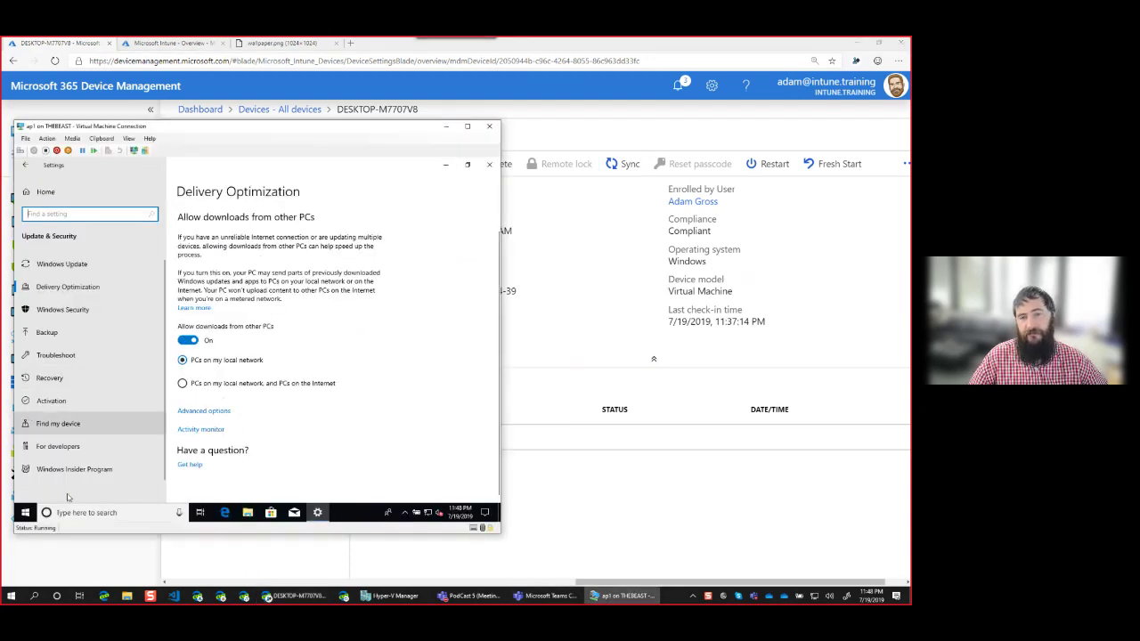
scroll(43, 239, "down", 1)
scroll(46, 253, "up", 1)
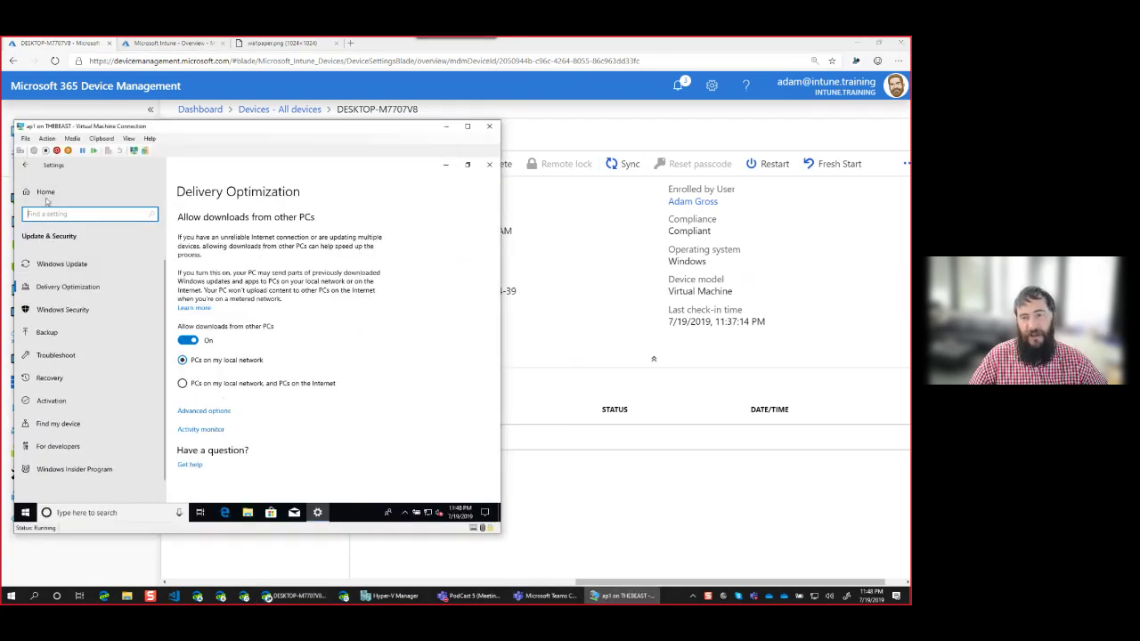
left_click(64, 266)
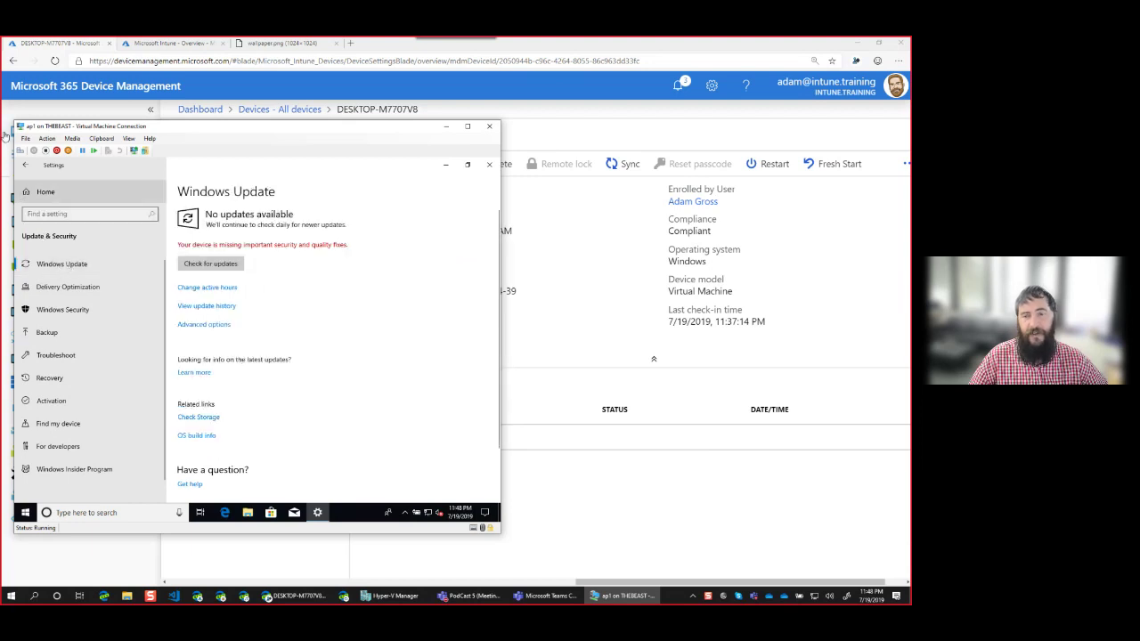
left_click(204, 324)
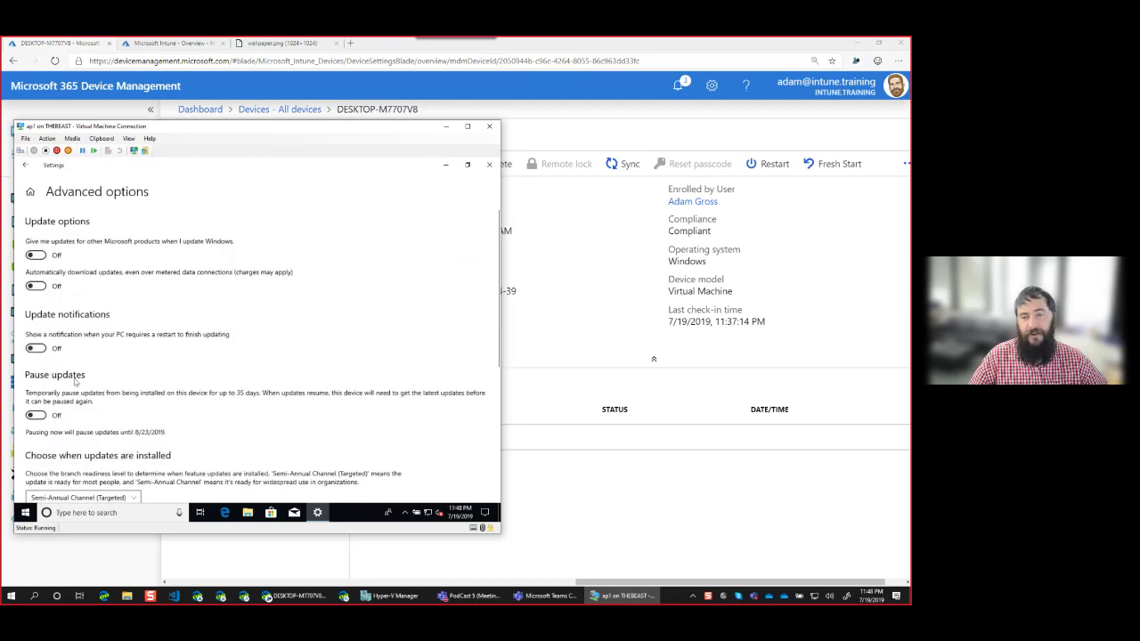
Step: Open the management info of the connected Azure AD work account and examine its sync status and the areas managed by Intune.Training
left_click(25, 166)
left_click(46, 193)
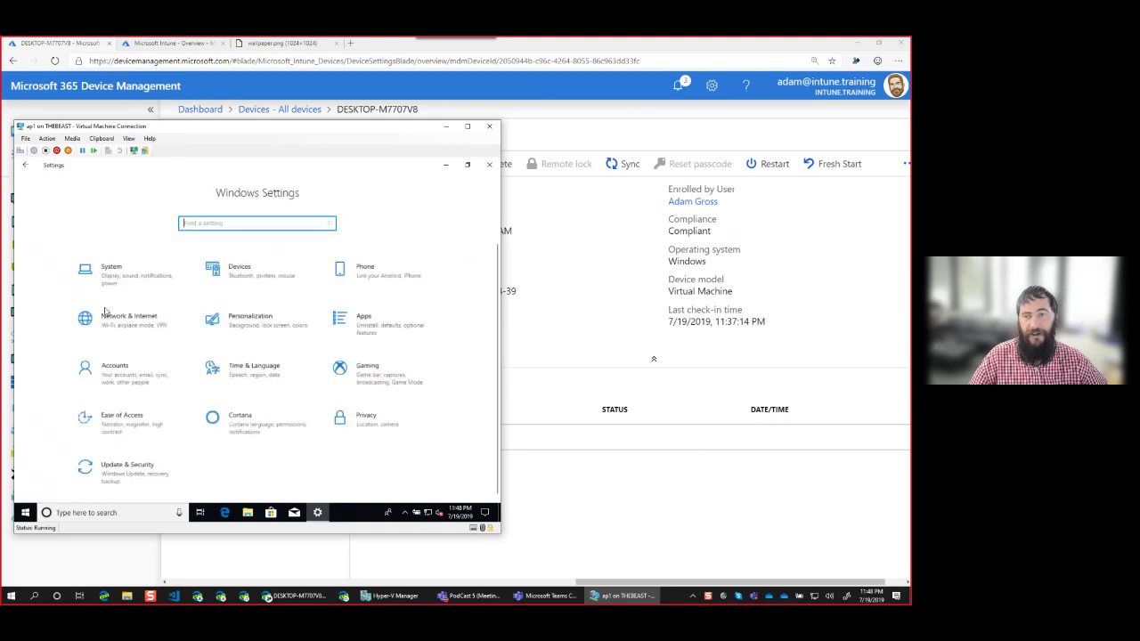
left_click(142, 382)
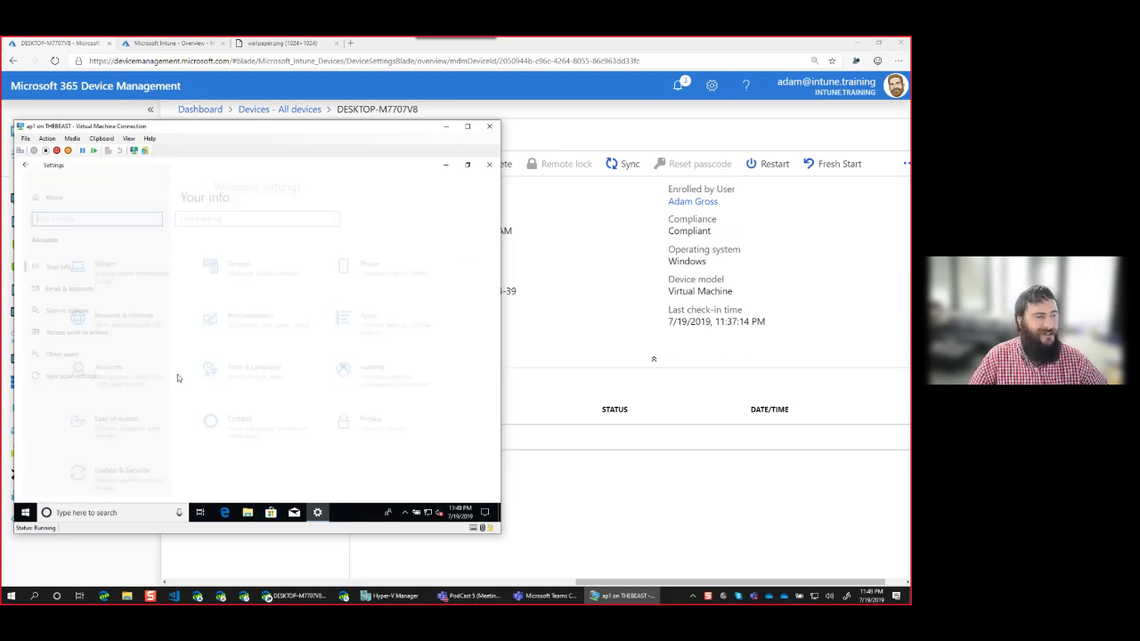
left_click(65, 335)
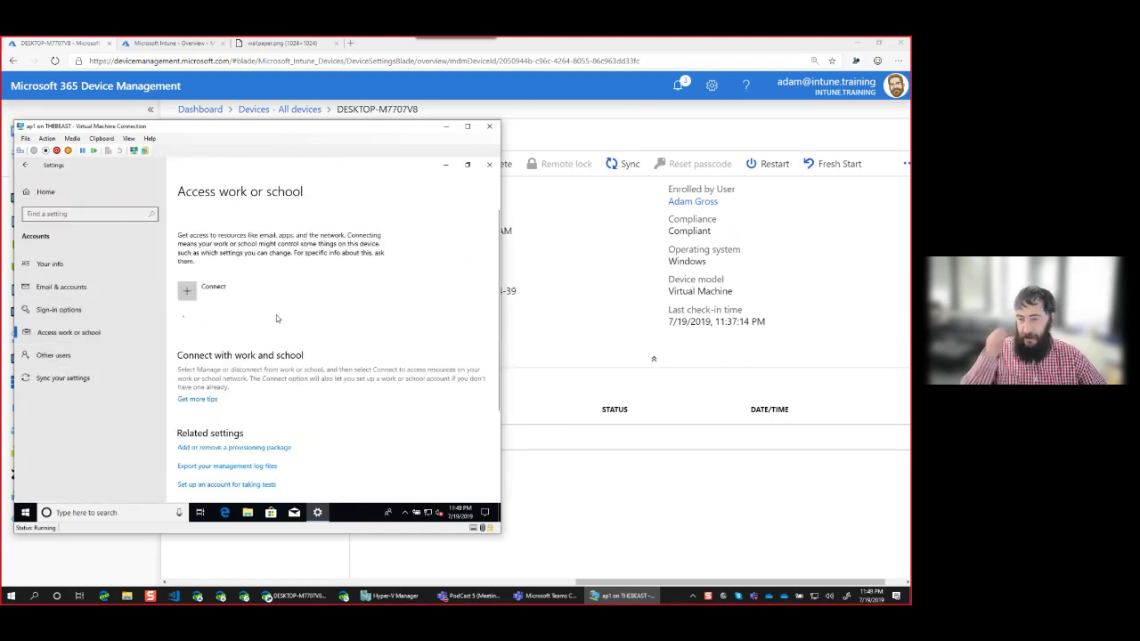
left_click(277, 327)
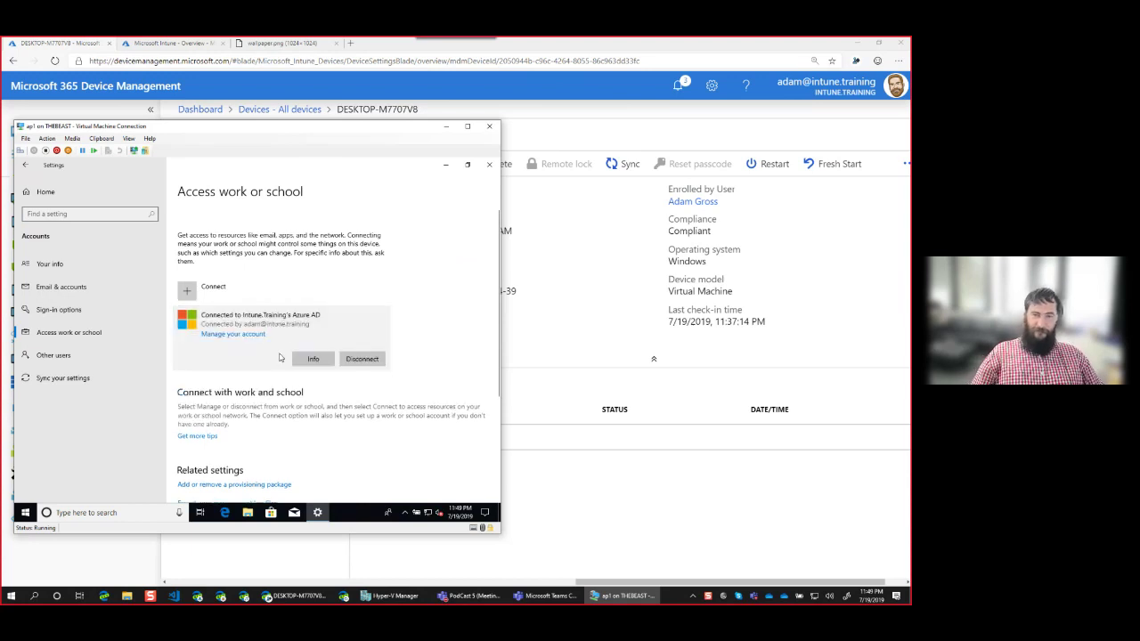
left_click(307, 358)
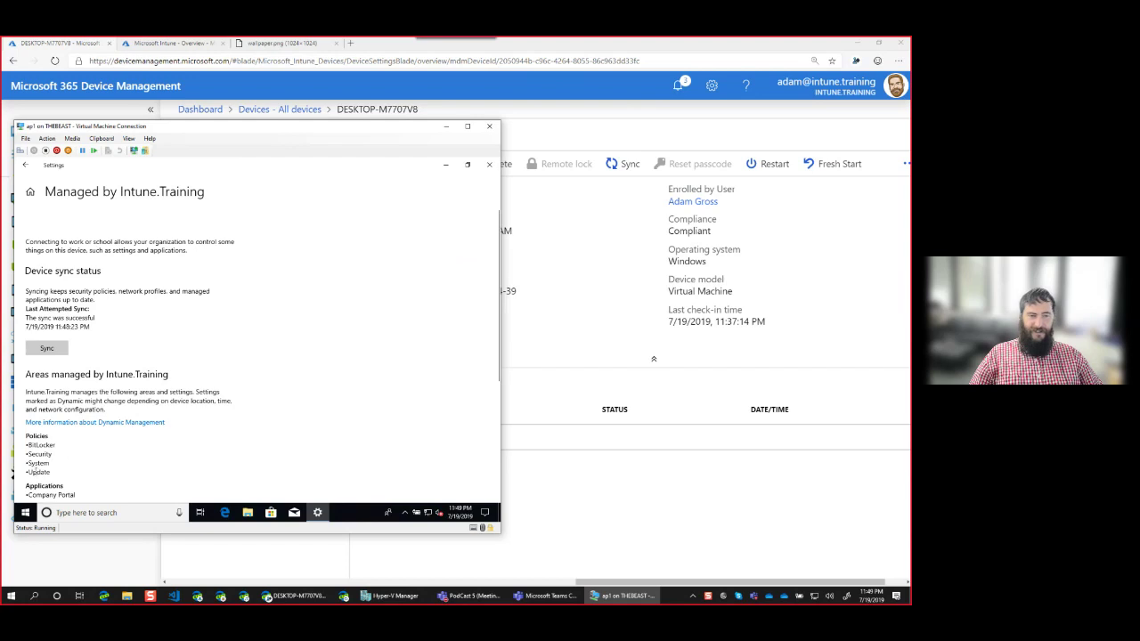
scroll(40, 450, "down", 3)
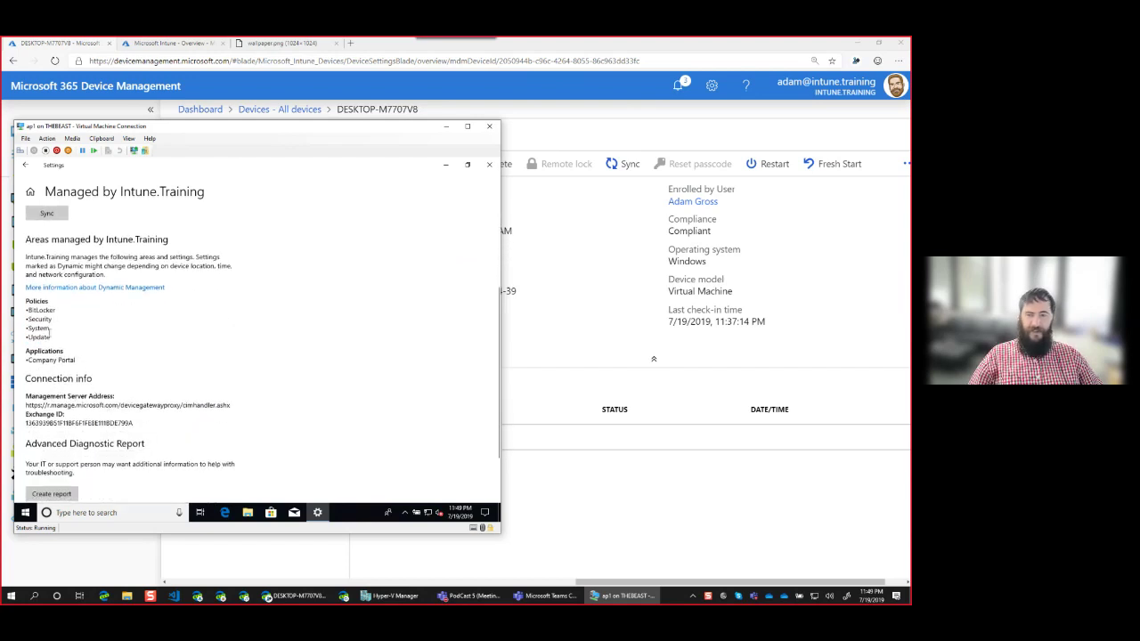
scroll(27, 331, "down", 2)
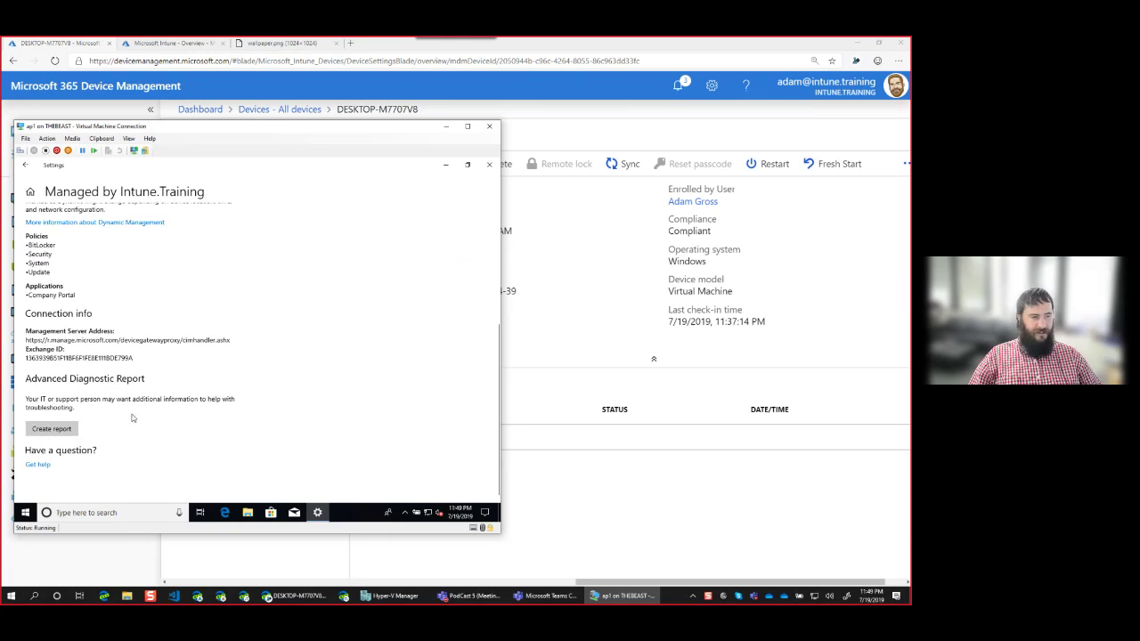
scroll(151, 337, "up", 4)
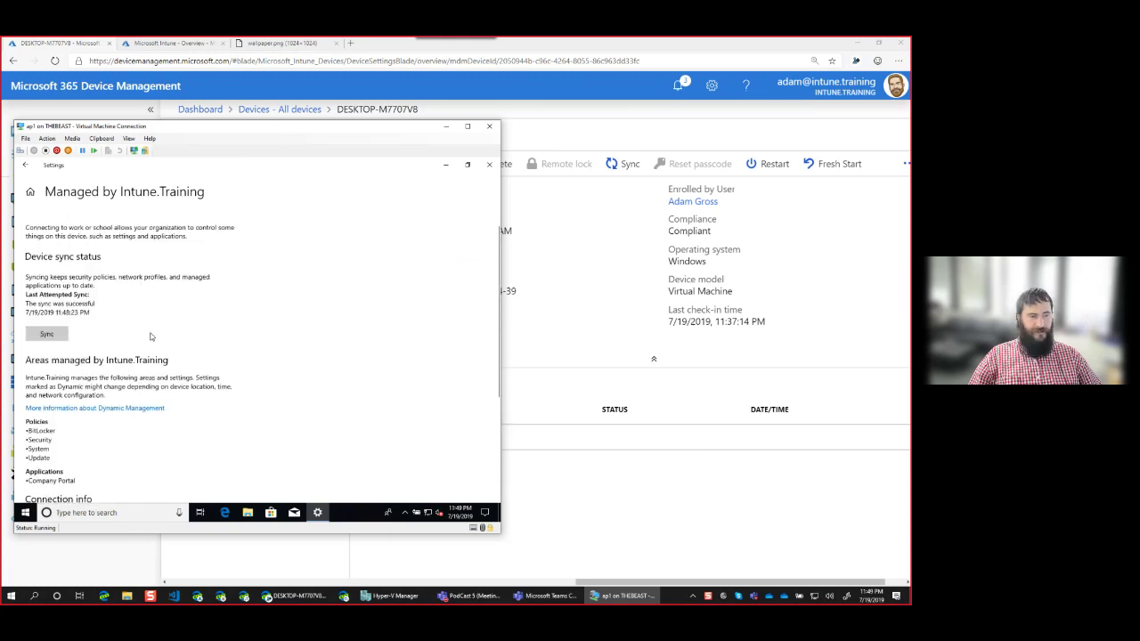
Step: Return to Windows Update and examine the full list of configured update policies set on the device
left_click(25, 165)
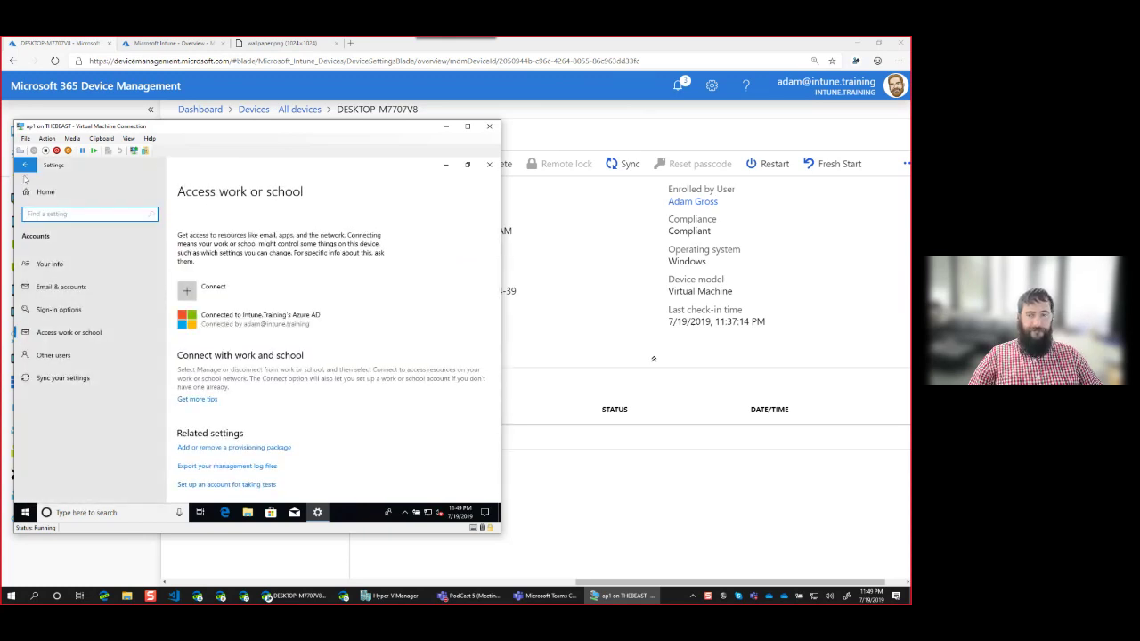
left_click(25, 165)
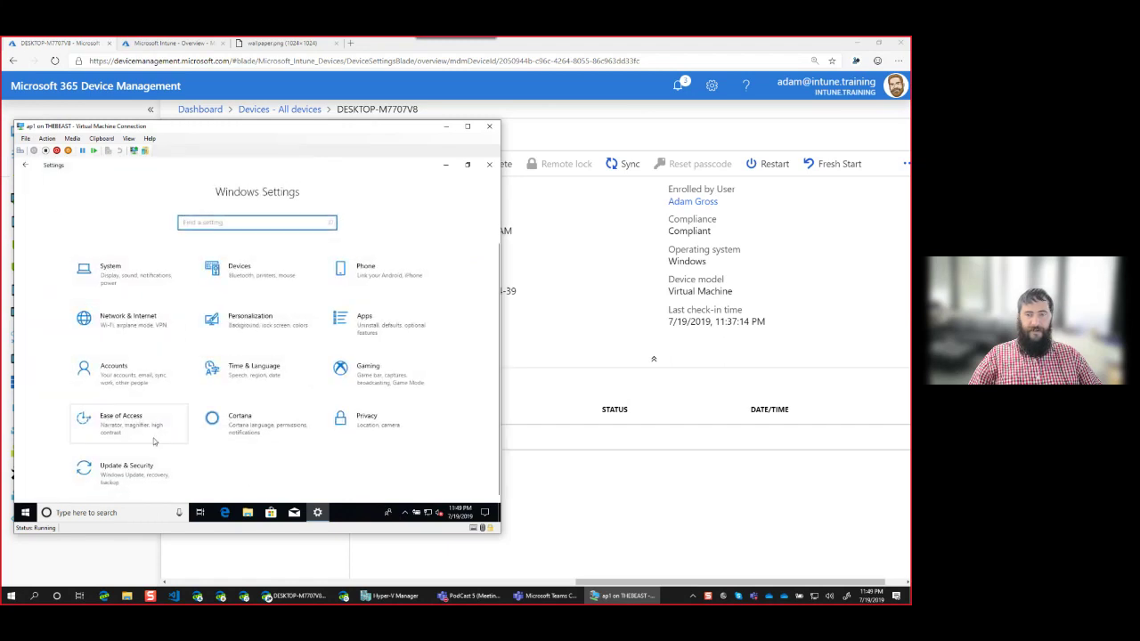
left_click(98, 470)
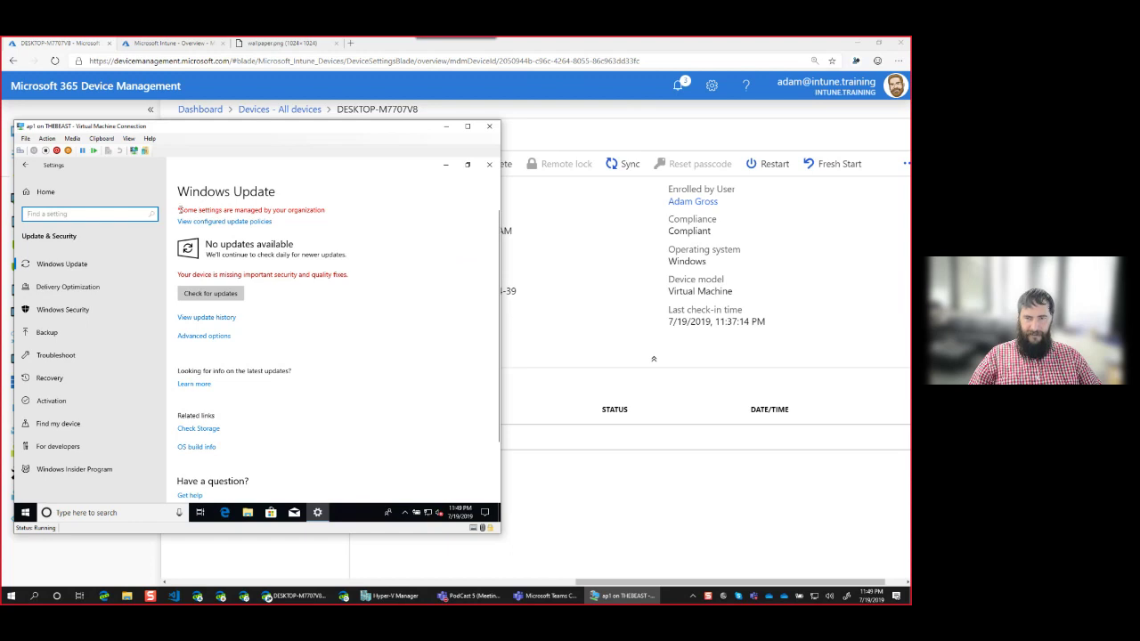
left_click(227, 222)
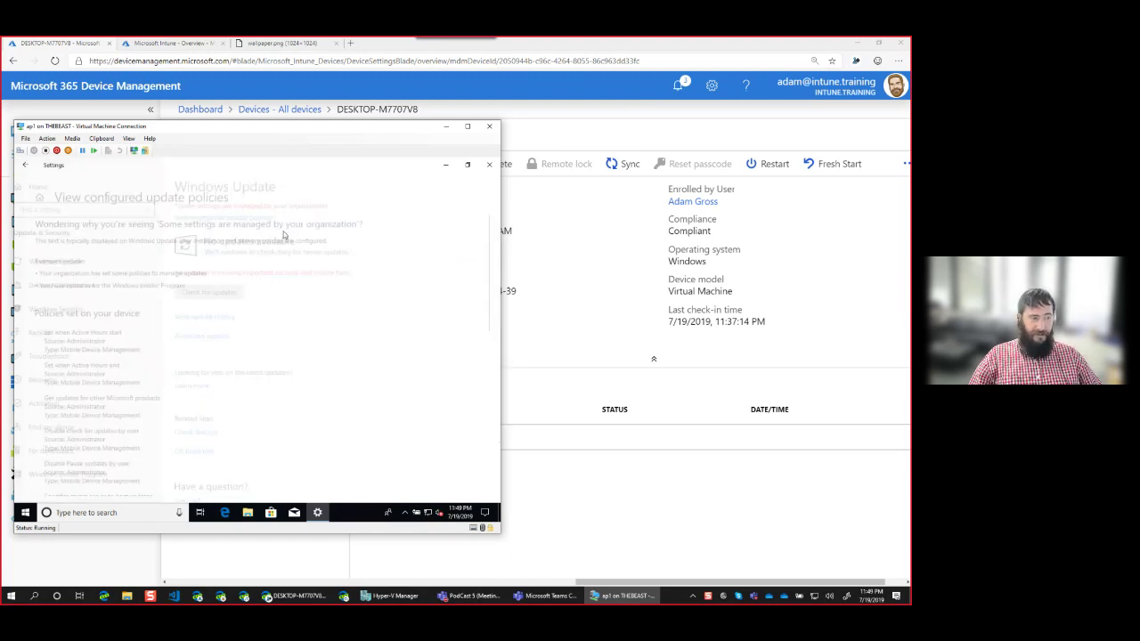
scroll(96, 356, "down", 2)
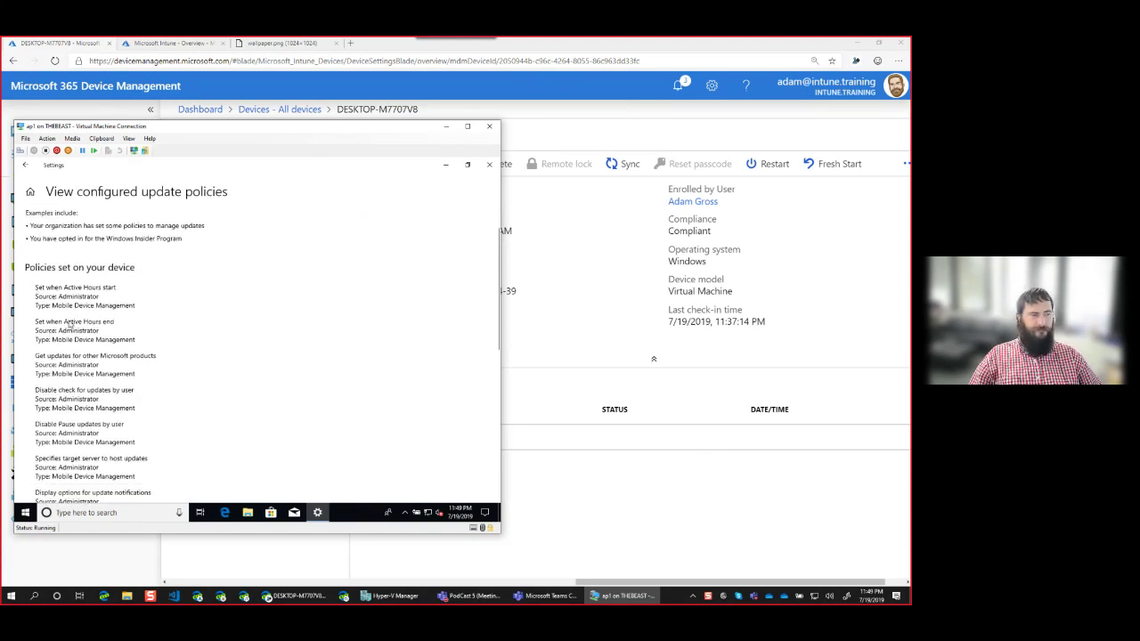
scroll(70, 325, "down", 2)
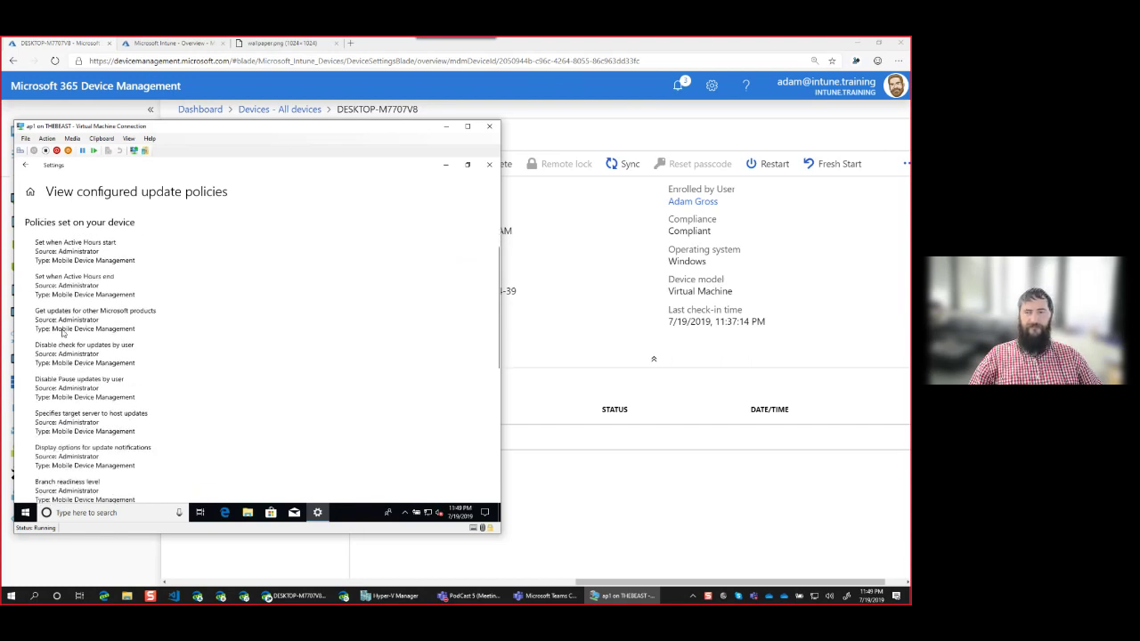
scroll(52, 355, "down", 3)
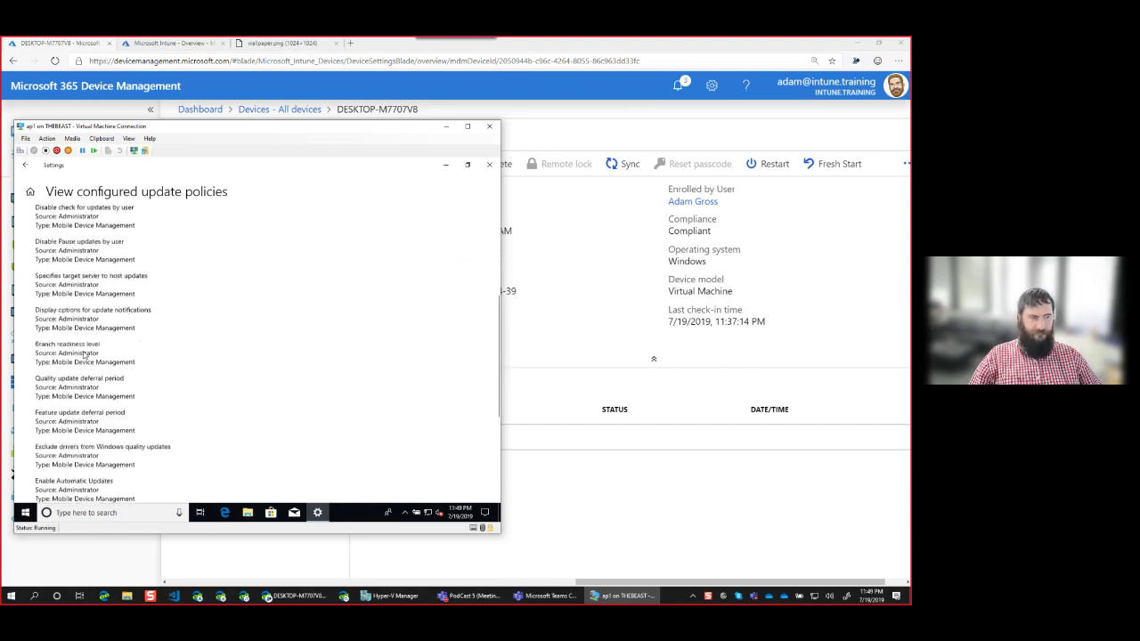
scroll(85, 355, "down", 2)
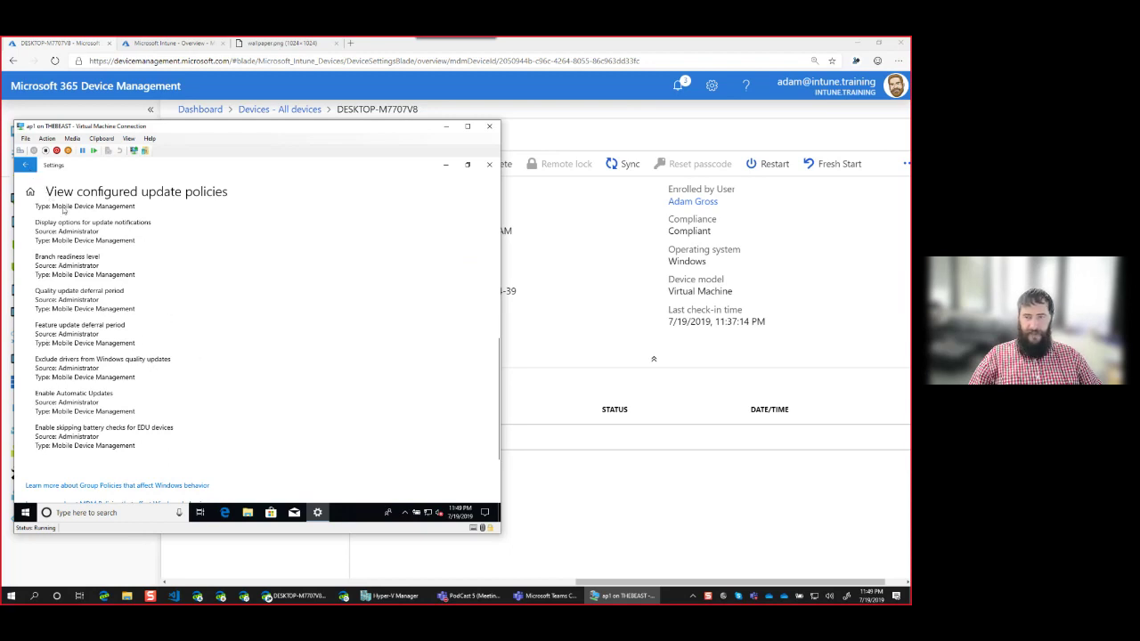
scroll(132, 262, "down", 2)
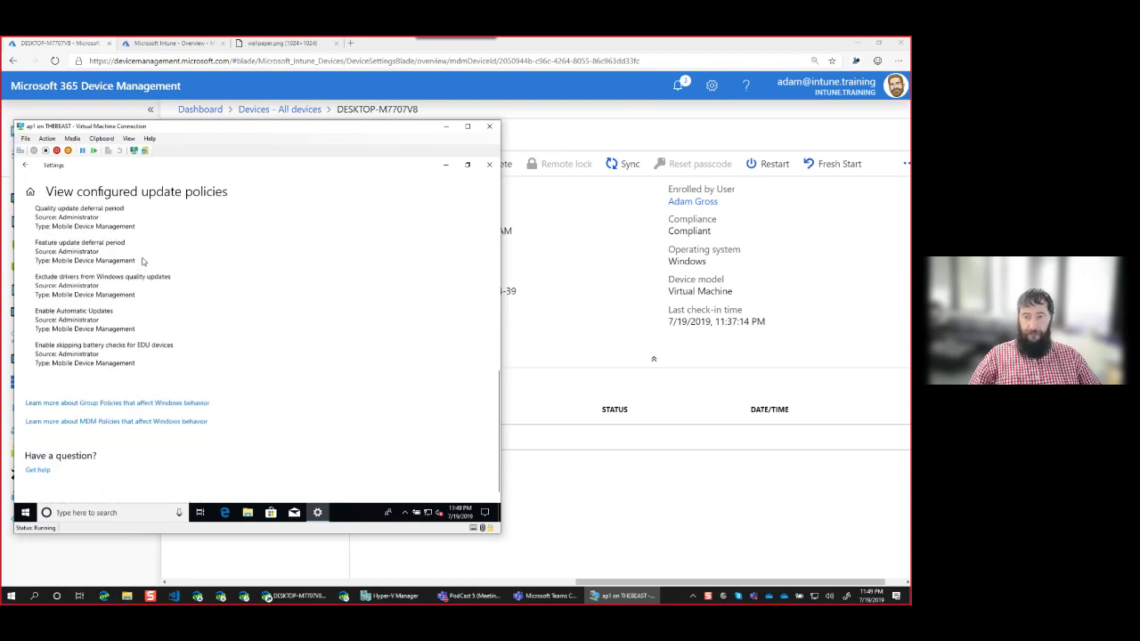
Step: Leave the policy list, start a check for updates, and move the virtual machine window clear of the portal's navigation
left_click(25, 165)
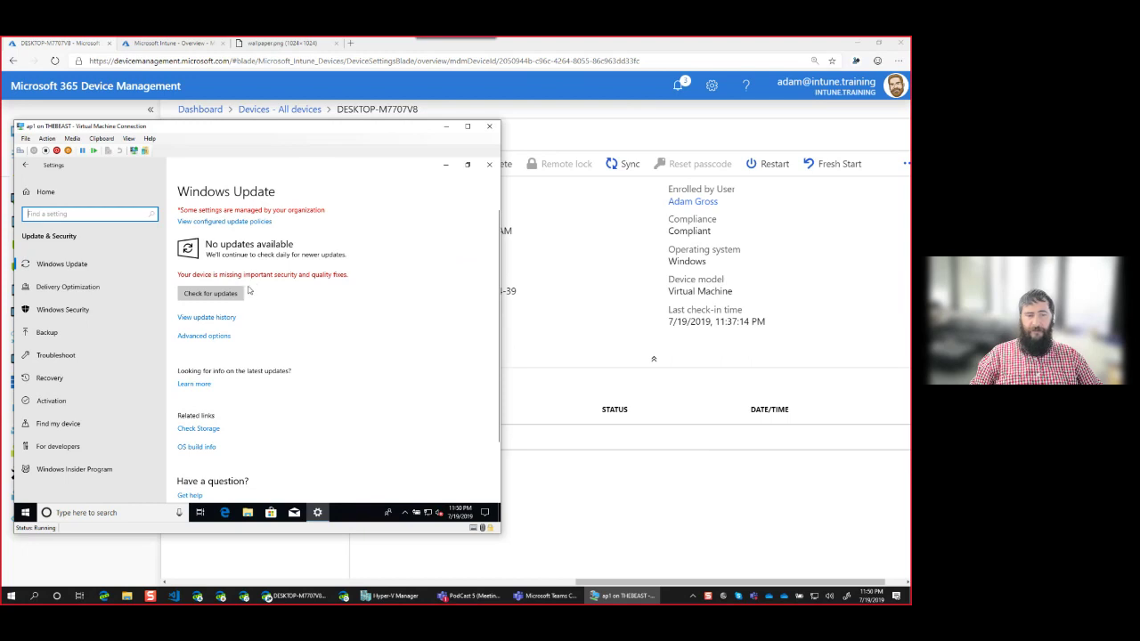
left_click(221, 298)
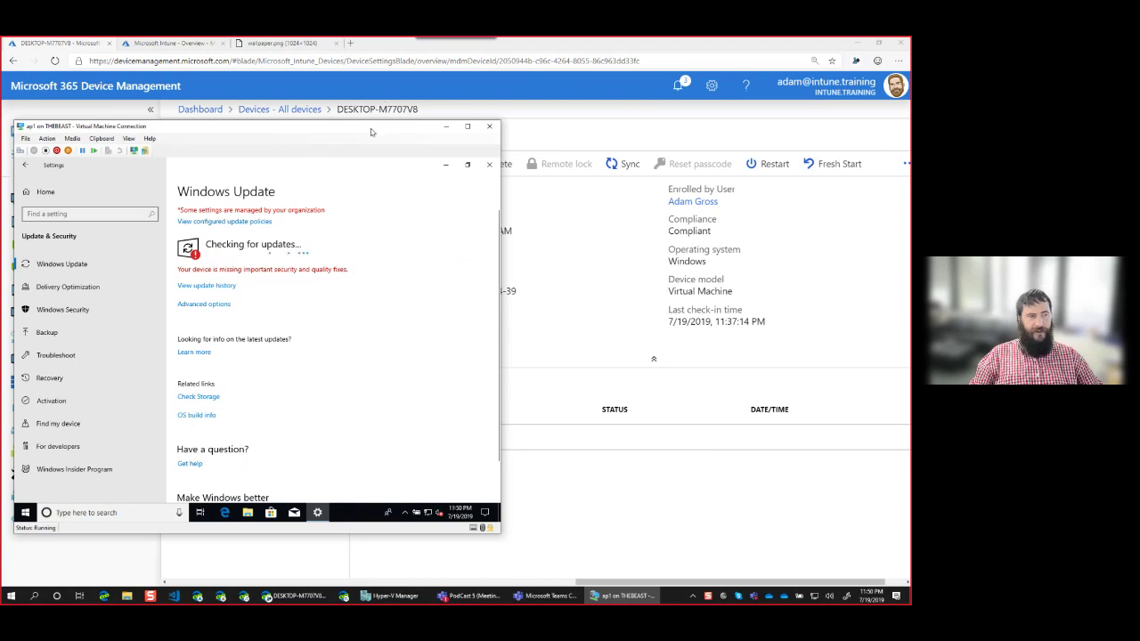
left_click_drag(372, 130, 530, 155)
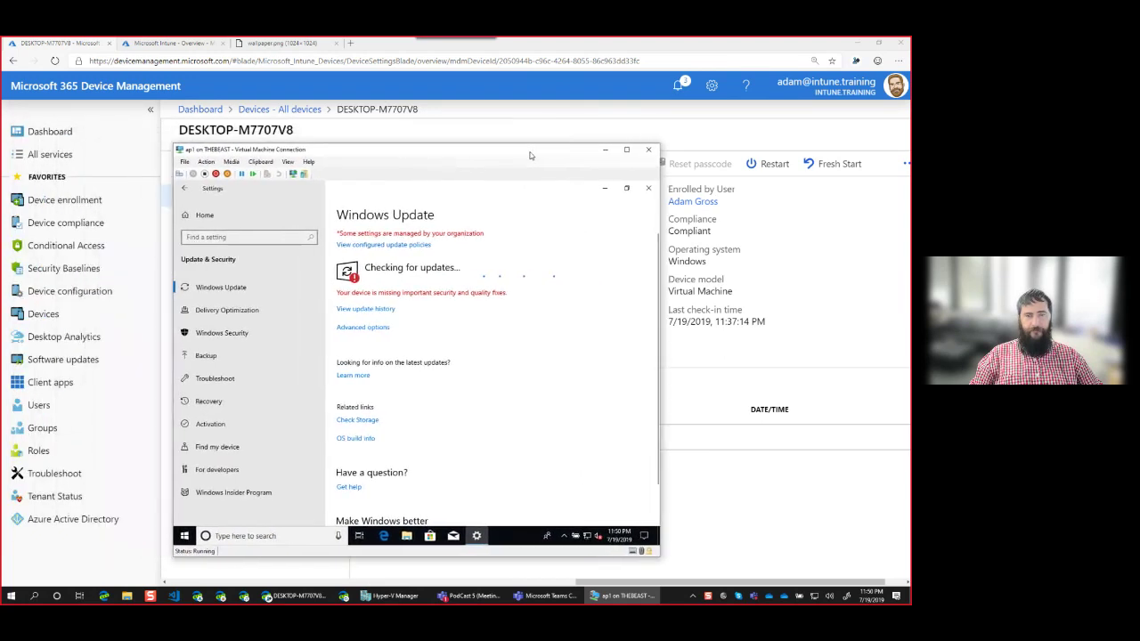
Step: Switch to the Intune portal and look through the remote actions for DESKTOP-M7707V8, including the additional ones
left_click(581, 50)
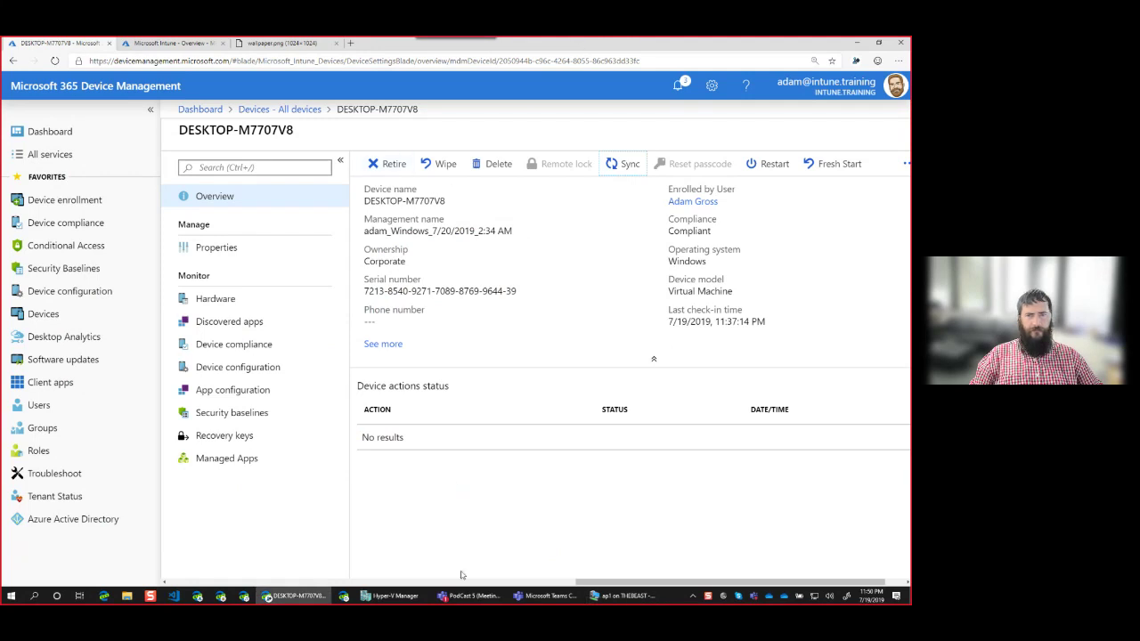
left_click_drag(626, 583, 646, 584)
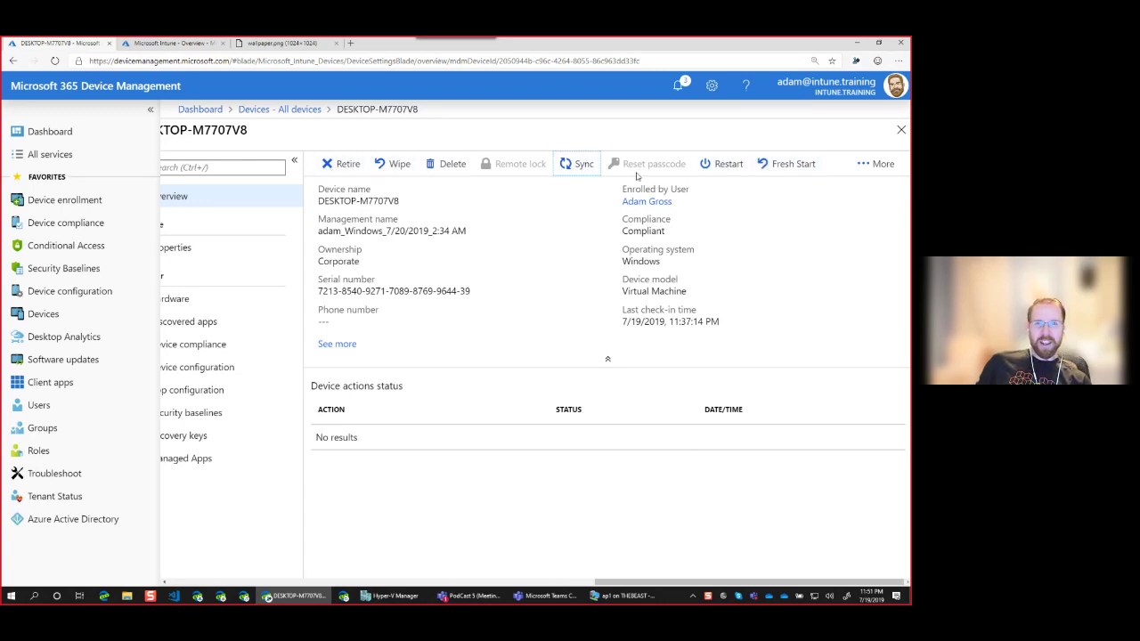
left_click(571, 167)
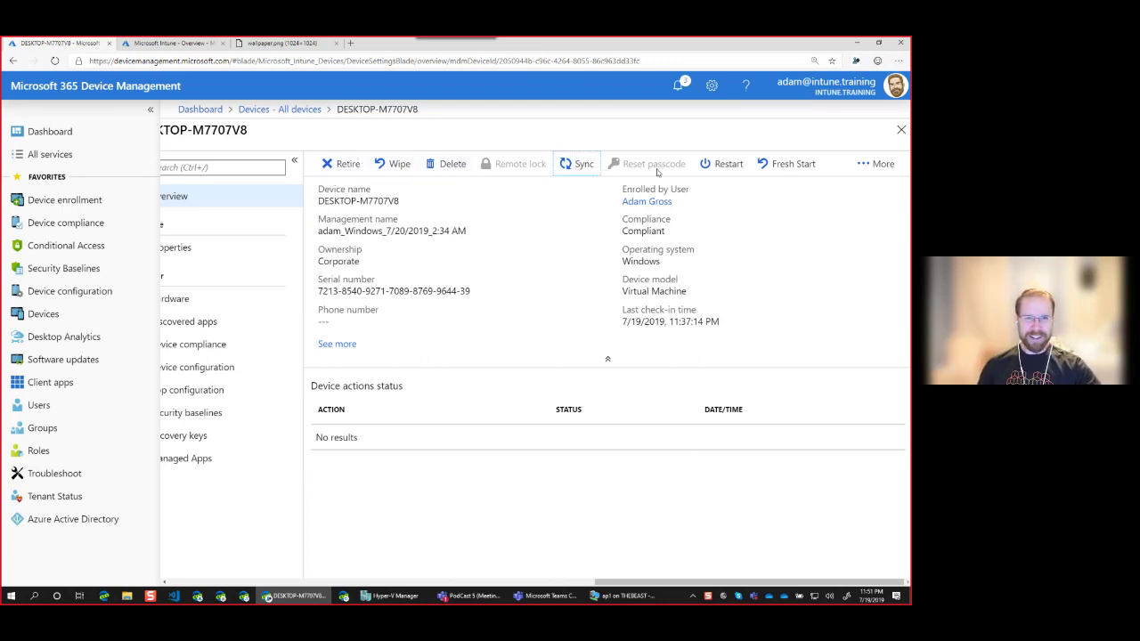
left_click(866, 167)
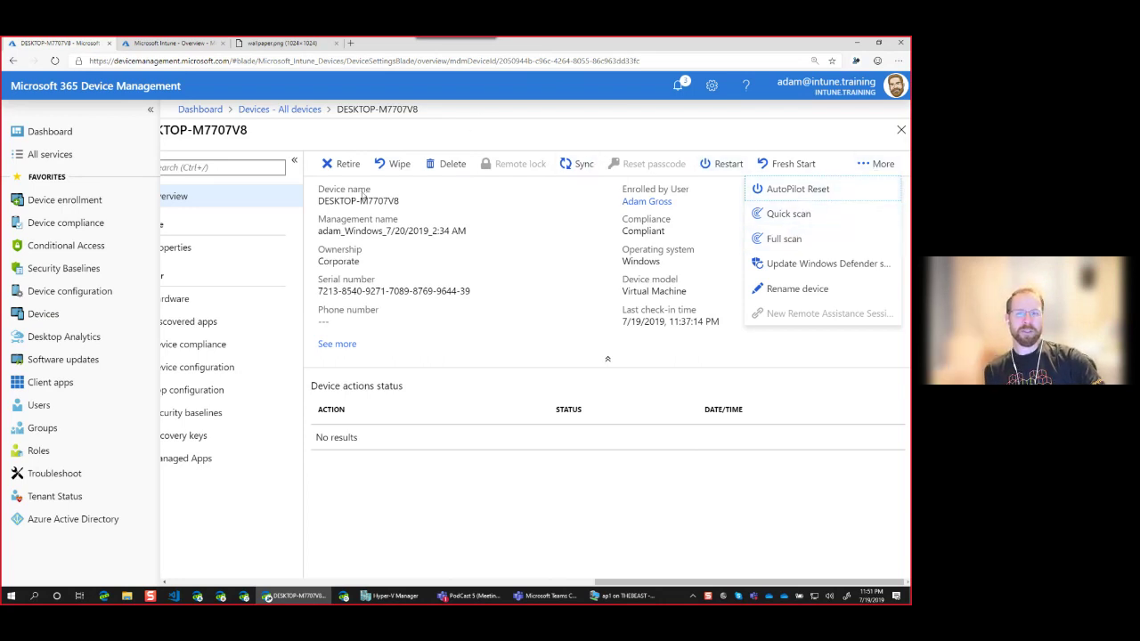
left_click(330, 142)
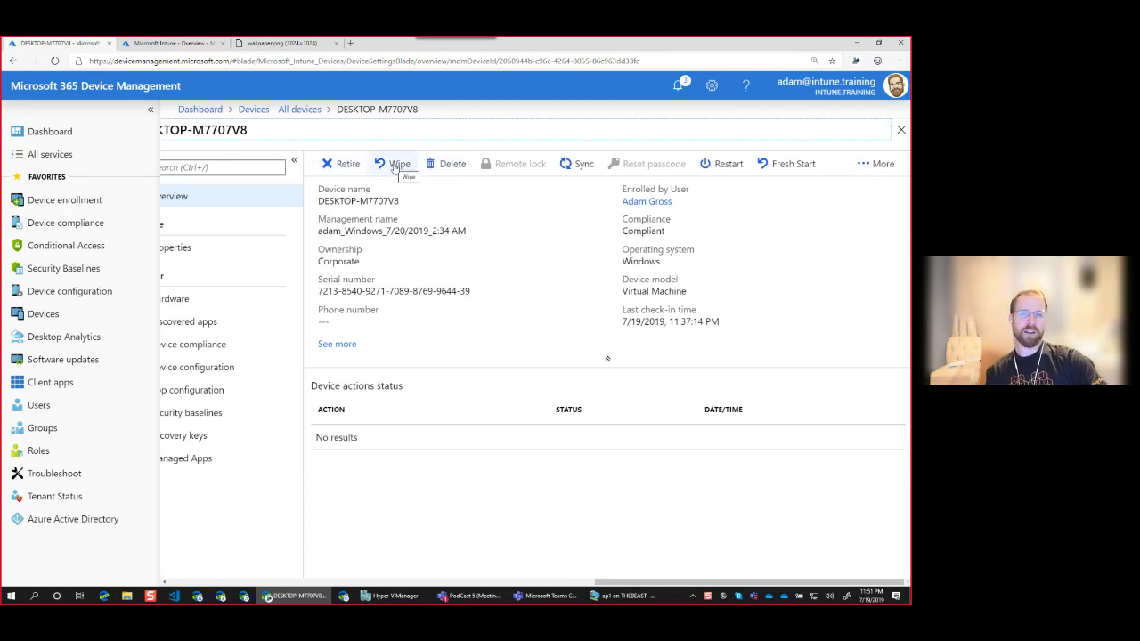
Step: Examine the confirmation prompts of the Sync, Wipe and Fresh Start actions for DESKTOP-M7707V8, cancelling each one
left_click(577, 163)
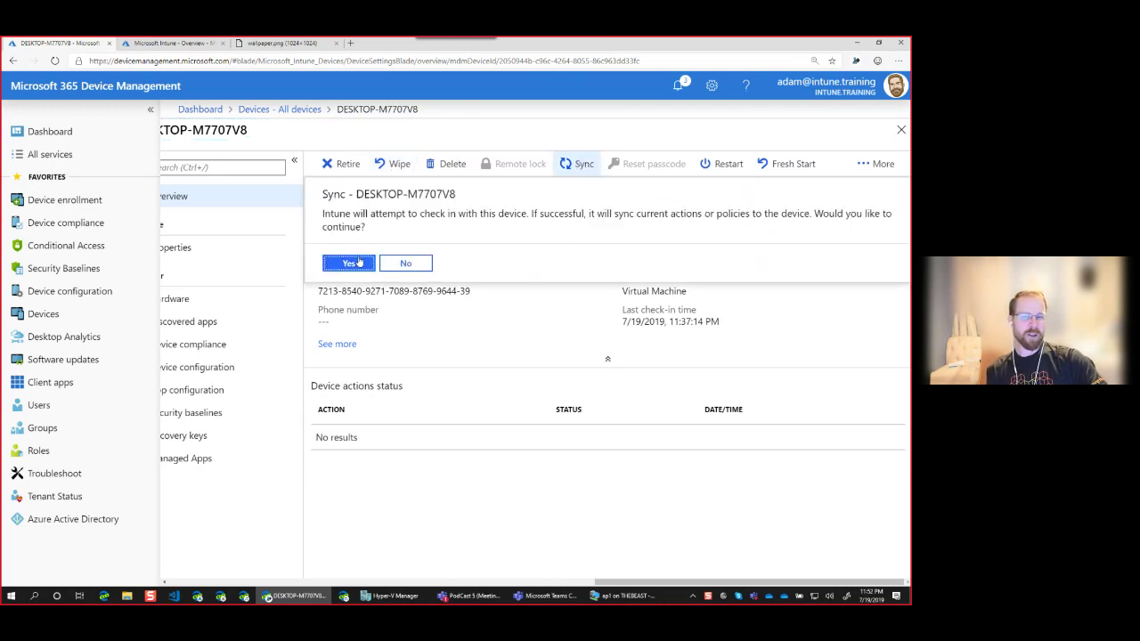
left_click(406, 264)
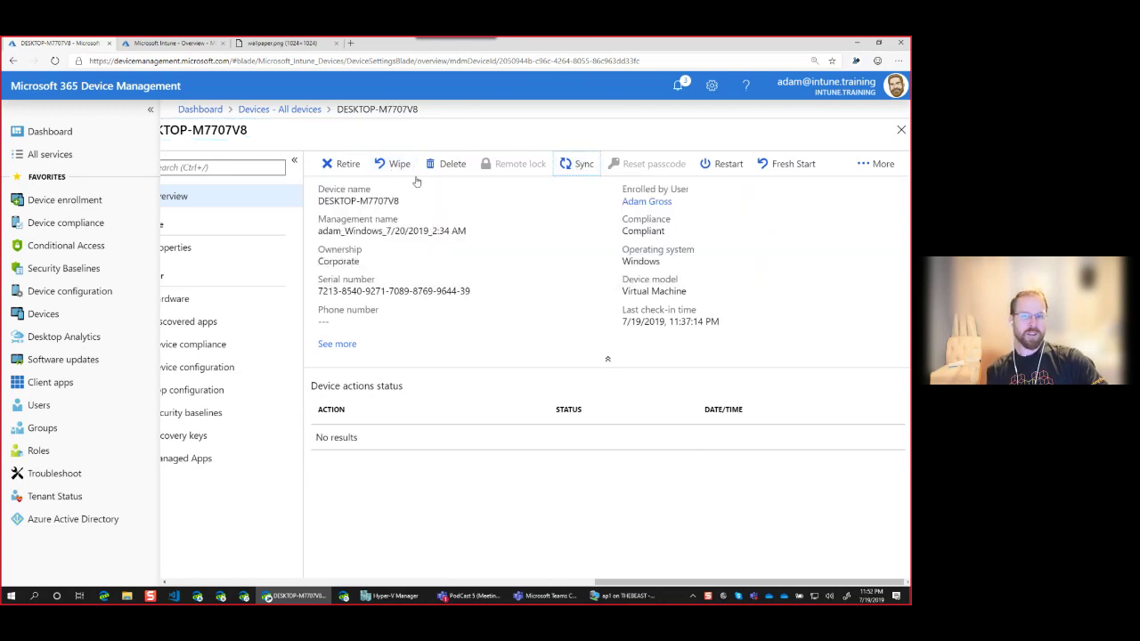
left_click(392, 164)
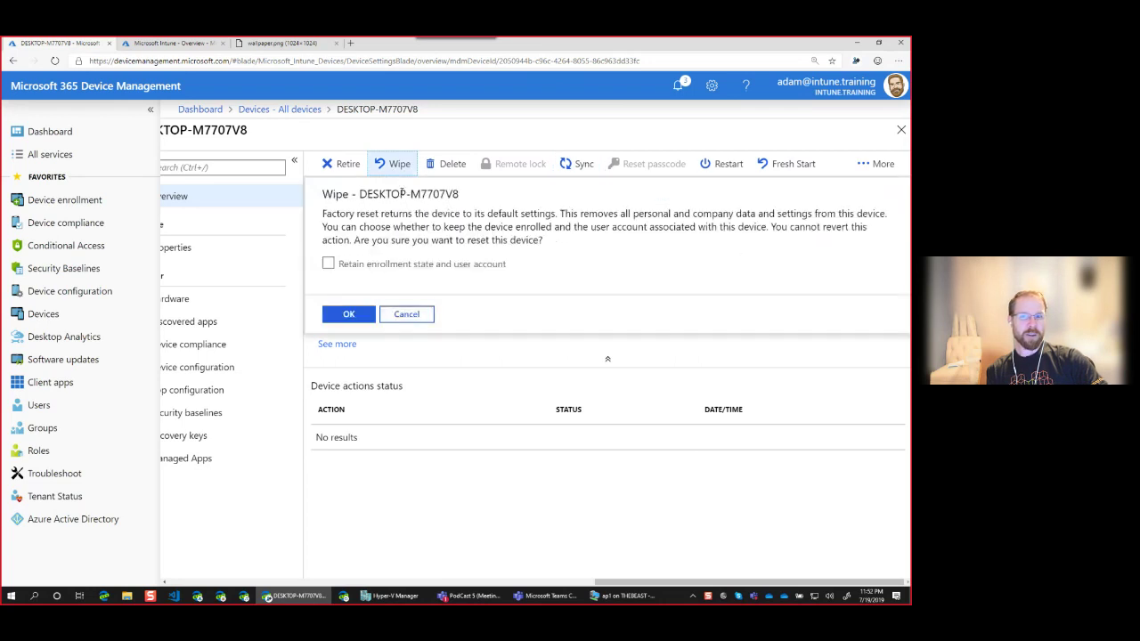
left_click(407, 316)
left_click(579, 164)
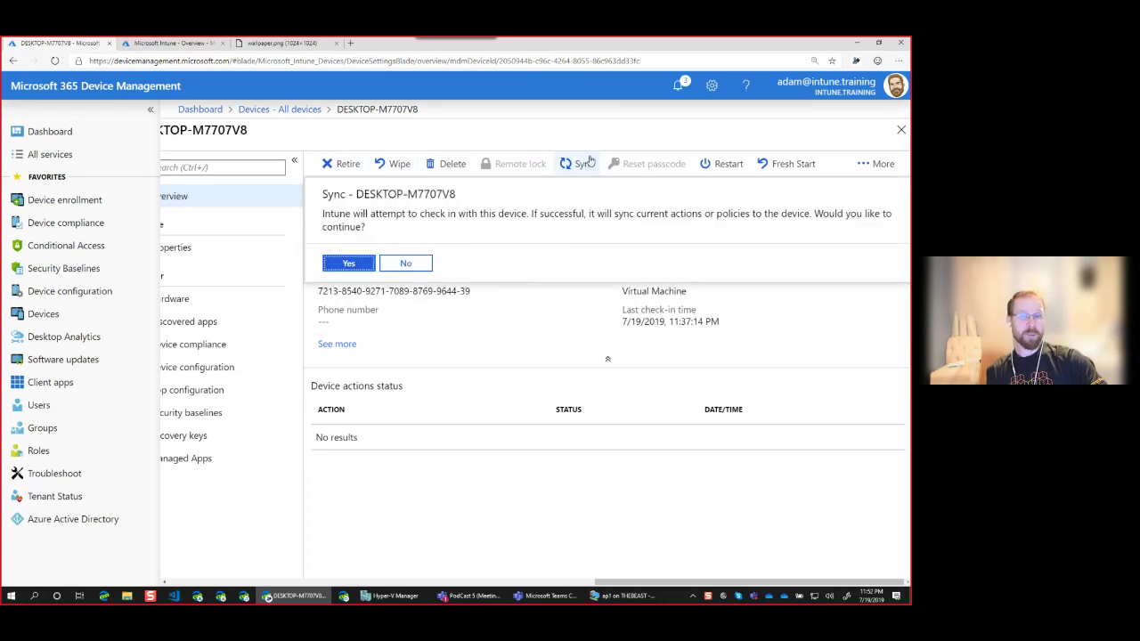
left_click(406, 265)
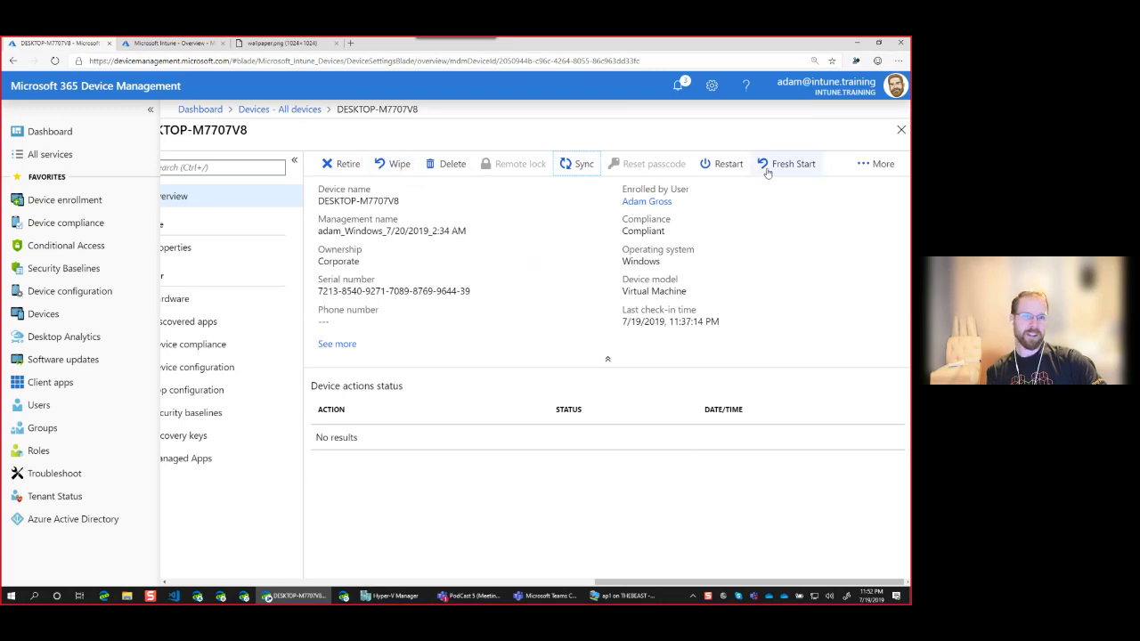
left_click(766, 163)
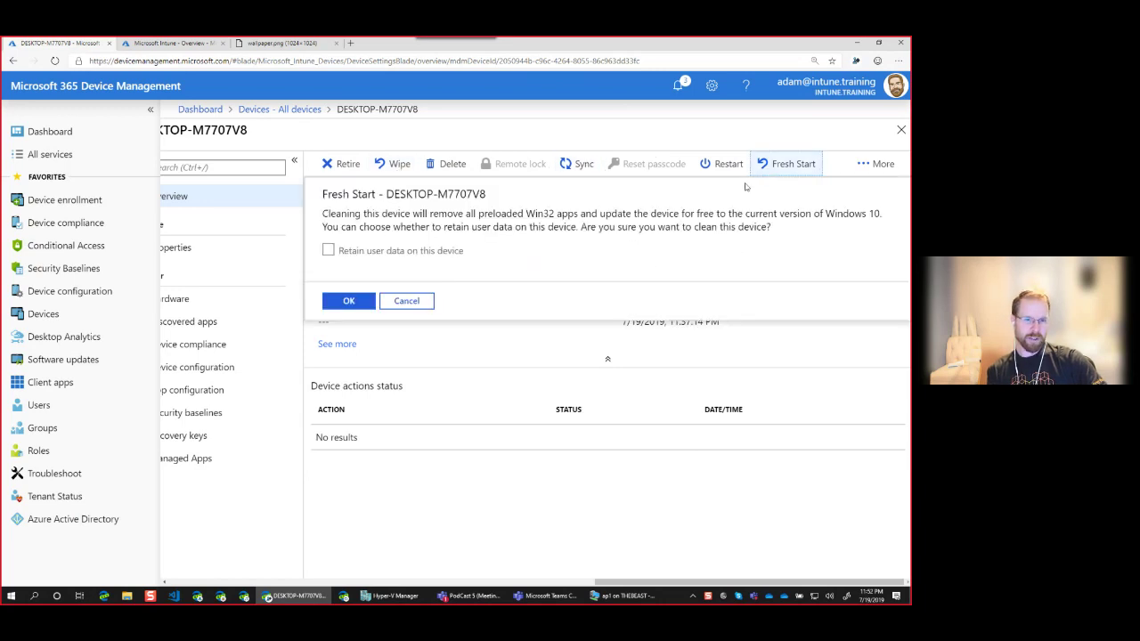
left_click(408, 301)
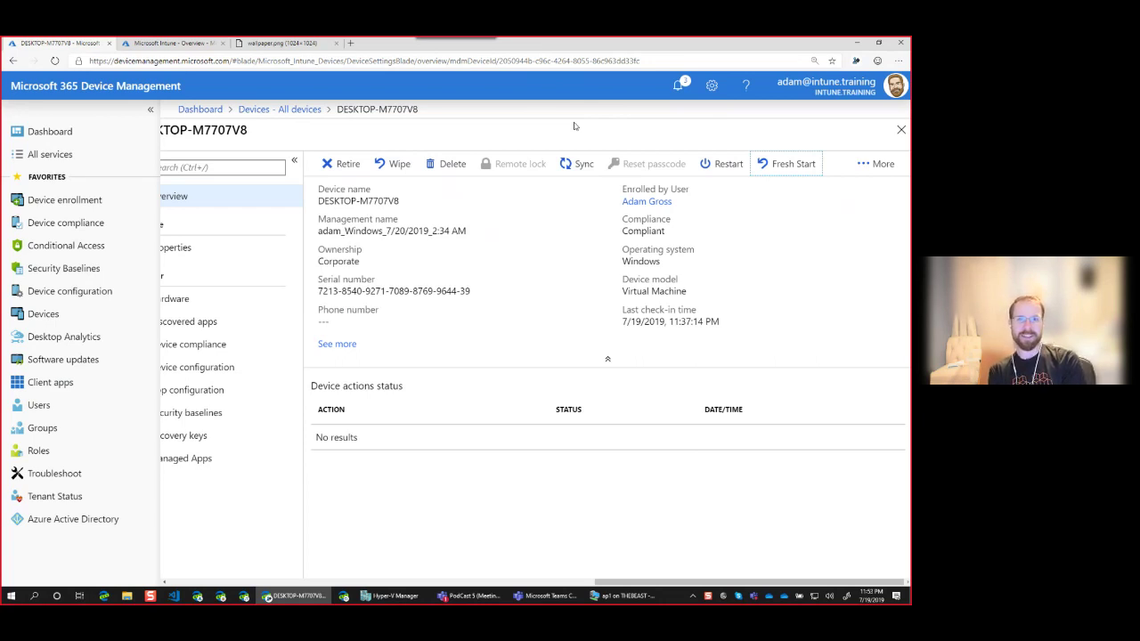
Step: Check the update progress in the virtual machine and display the wallpaper.png image in the browser
left_click(623, 595)
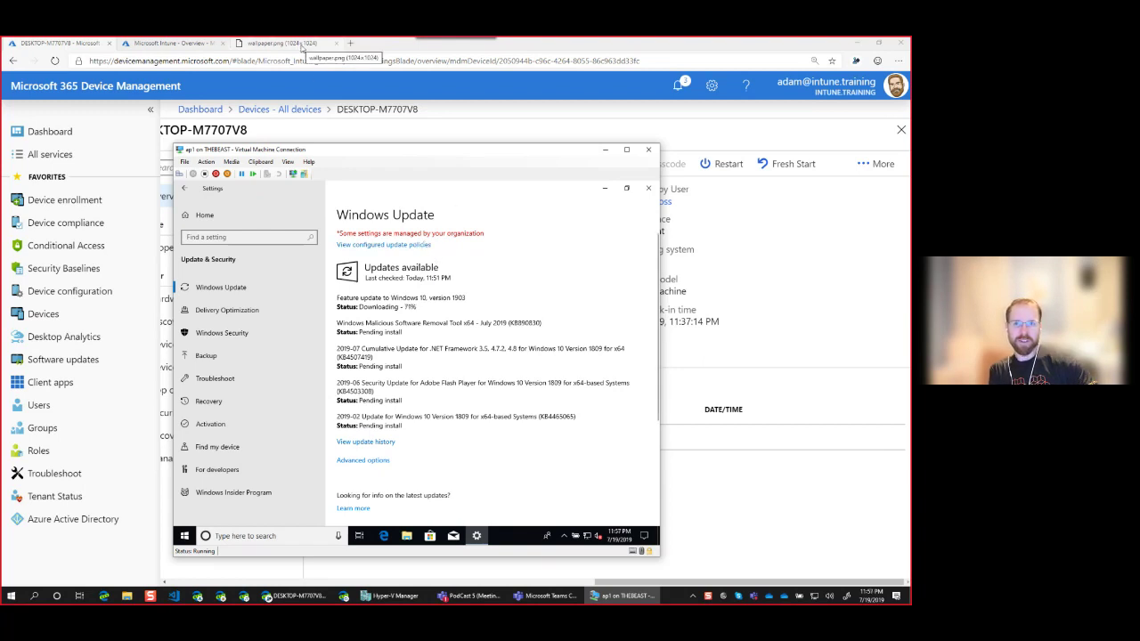
left_click(302, 49)
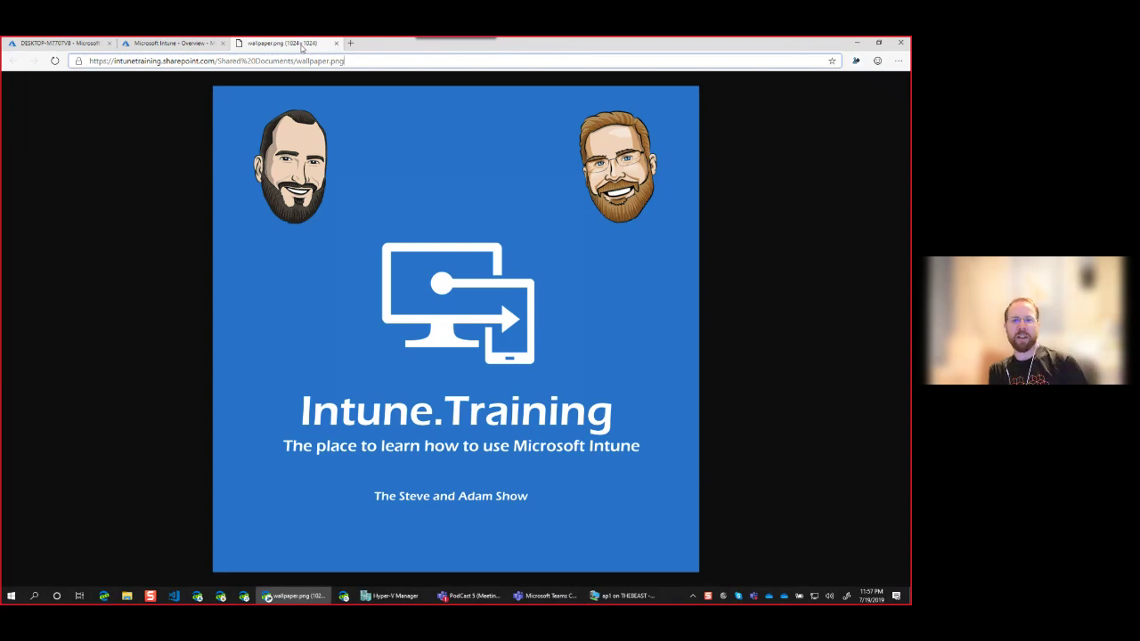